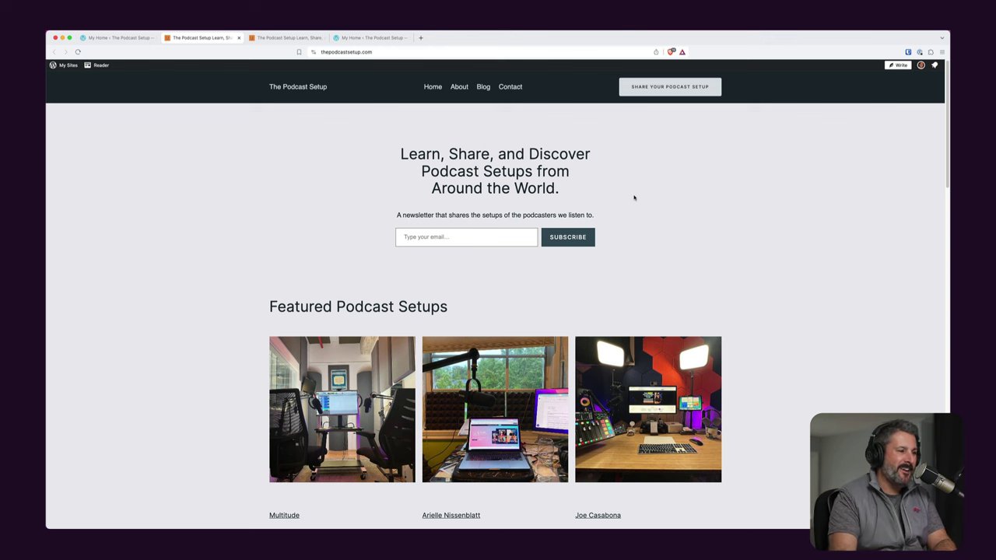
# Scroll the staging homepage to its footer and back, then switch to its My Home dashboard
pyautogui.click(297, 38)
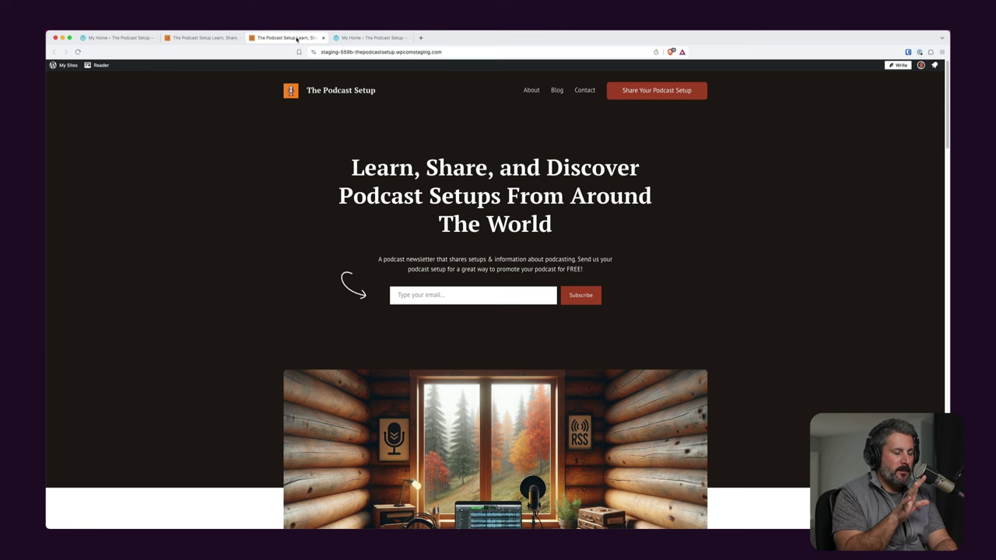
pyautogui.scroll(-5, 255, 213)
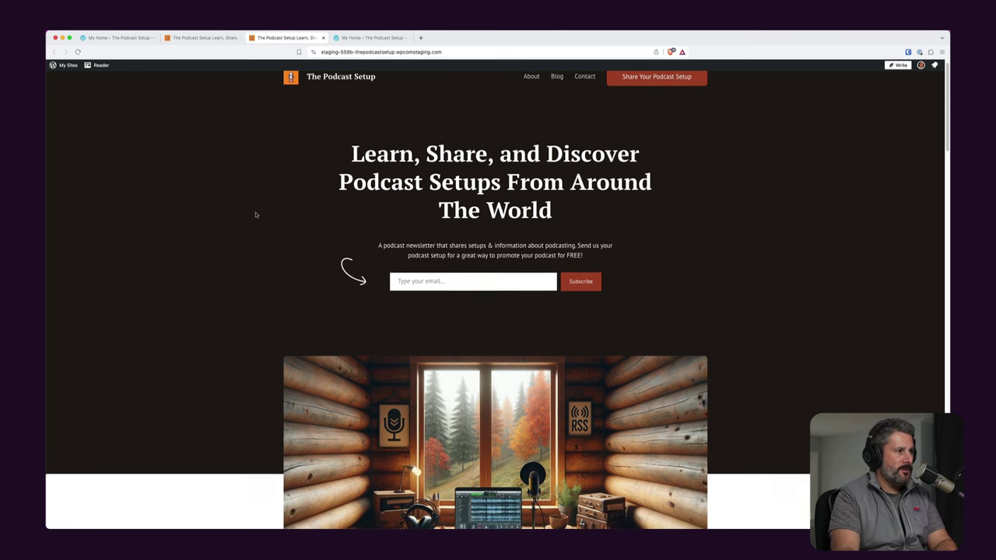
pyautogui.scroll(-5, 269, 216)
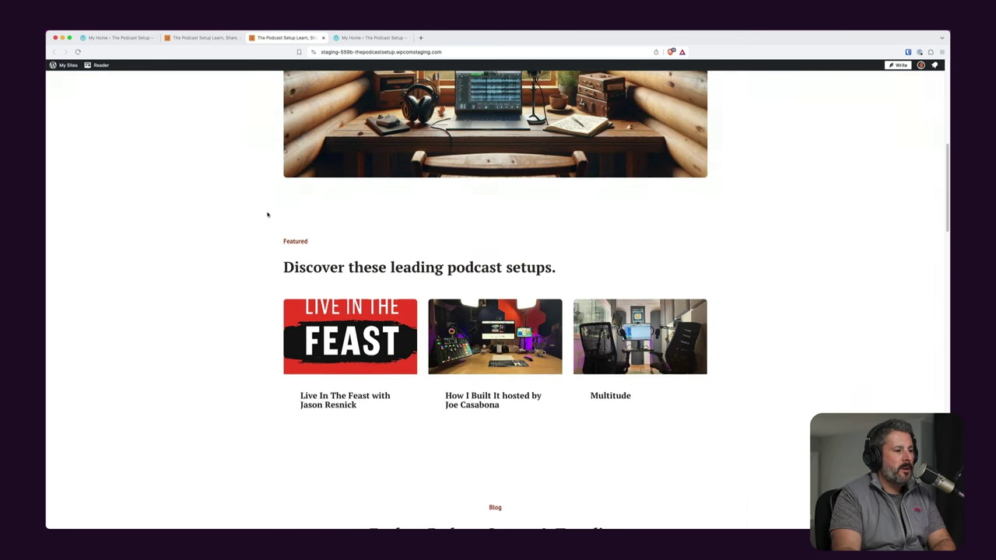
pyautogui.scroll(-5, 277, 215)
pyautogui.scroll(-5, 279, 214)
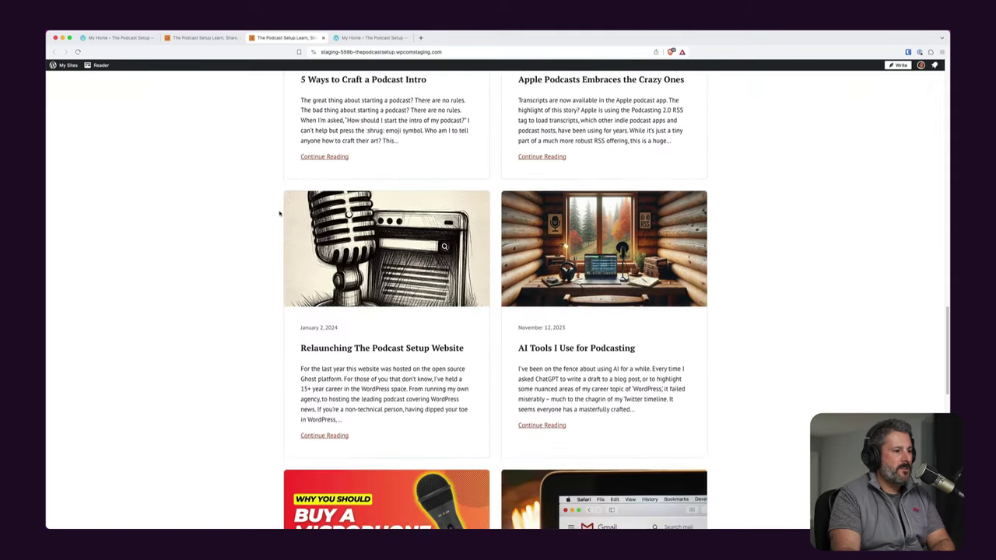
pyautogui.scroll(-3, 279, 210)
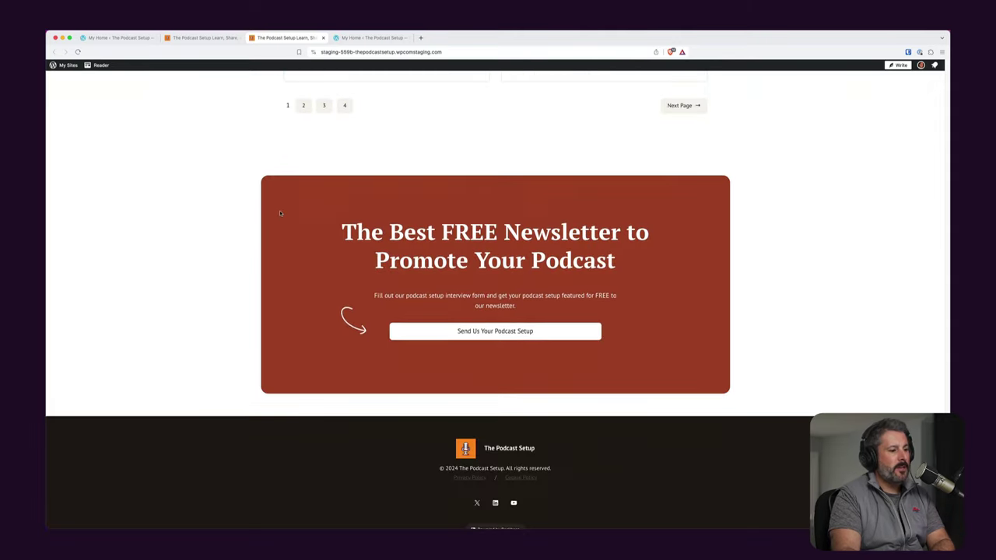
pyautogui.scroll(10, 280, 212)
pyautogui.scroll(15, 282, 213)
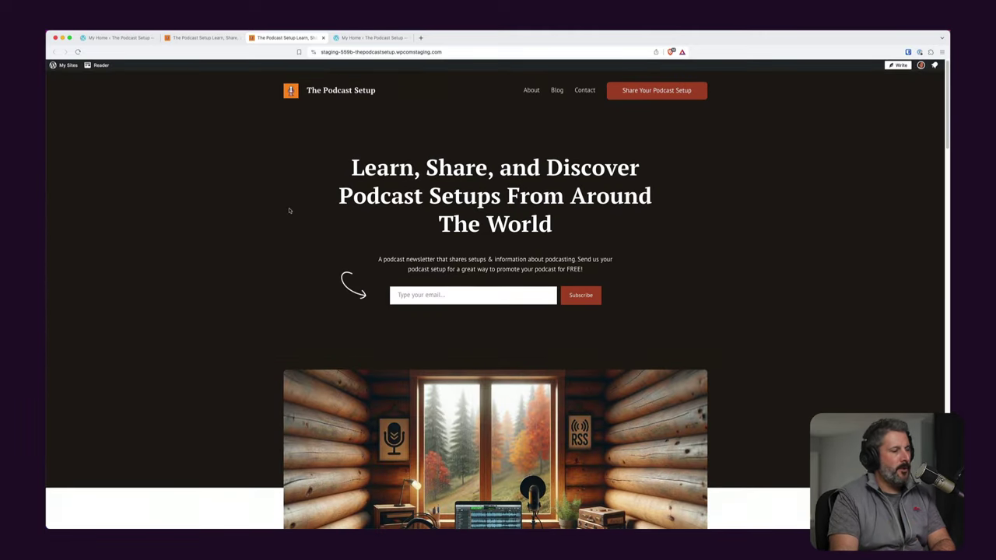
pyautogui.click(353, 37)
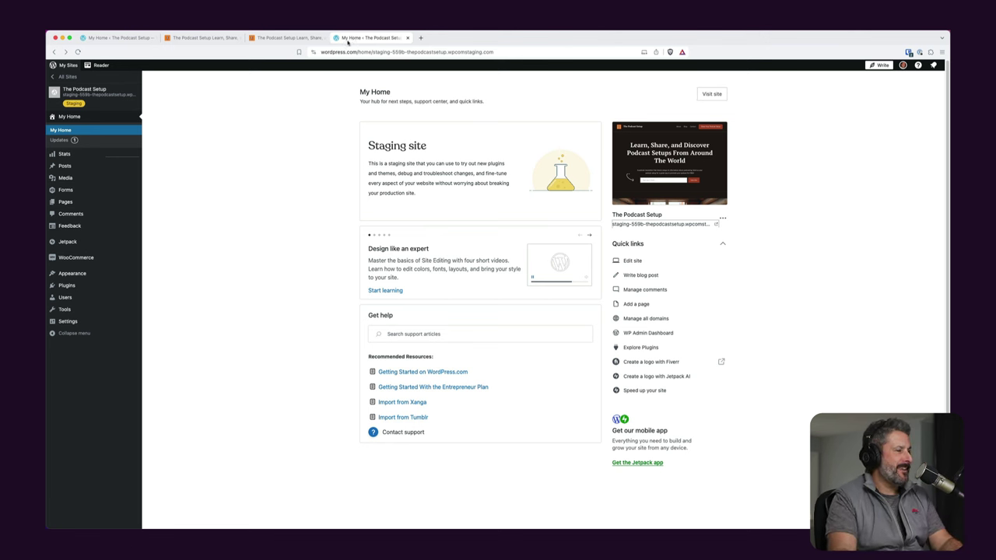
# Show the live thepodcastsetup.com homepage and scroll around its newsletter sign-up and Featured Podcast Setups
pyautogui.click(221, 40)
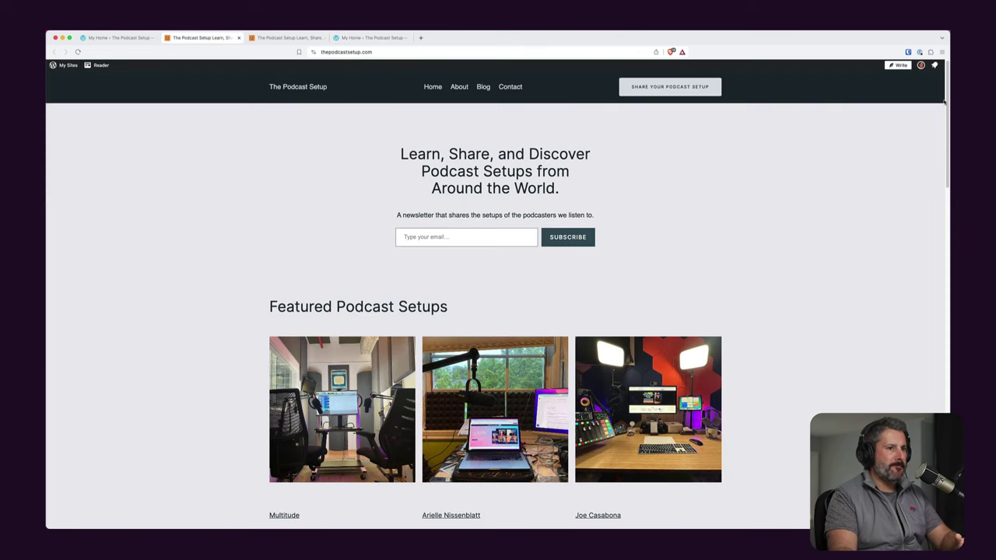
pyautogui.scroll(-1, 460, 132)
pyautogui.scroll(1, 459, 131)
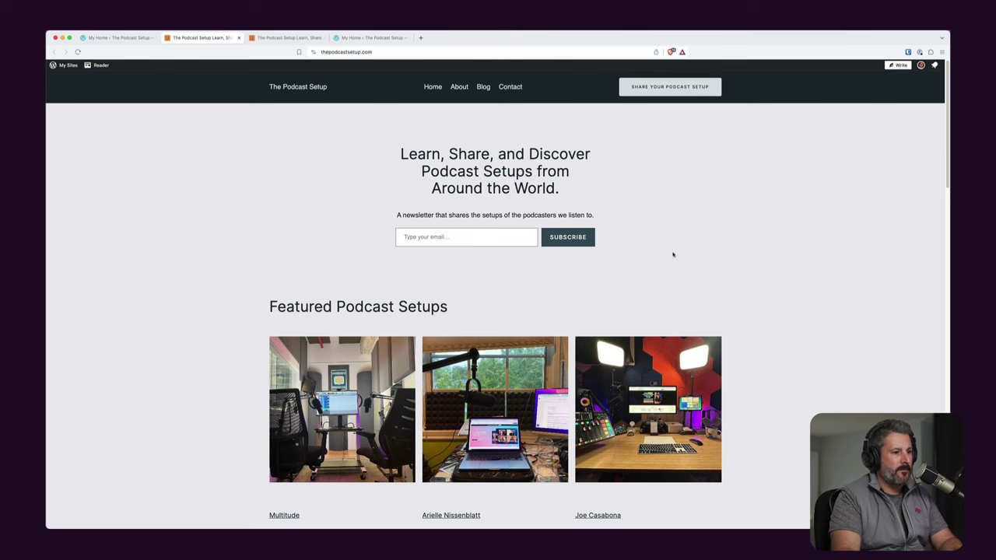
pyautogui.scroll(-2, 674, 257)
pyautogui.scroll(2, 673, 252)
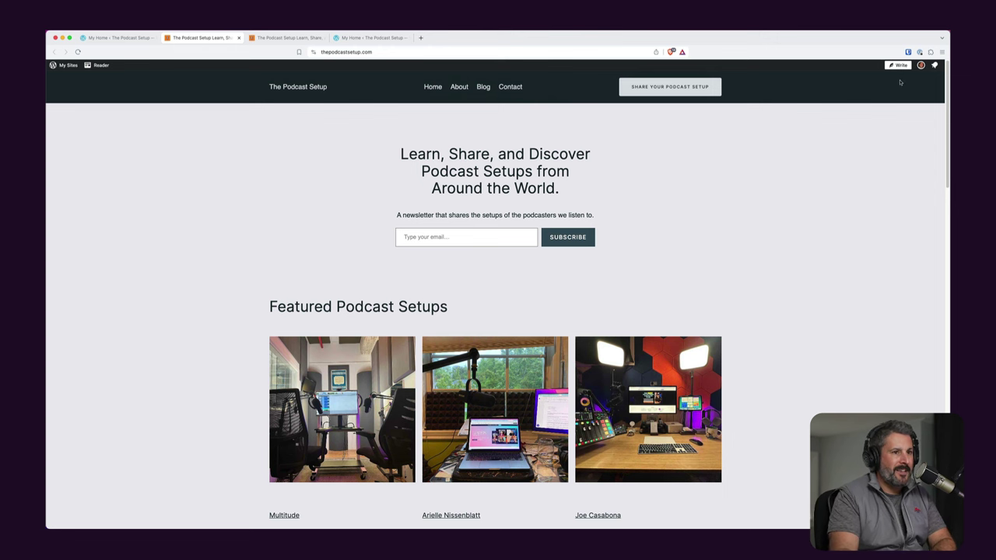
pyautogui.scroll(-1, 948, 76)
pyautogui.scroll(-3, 943, 73)
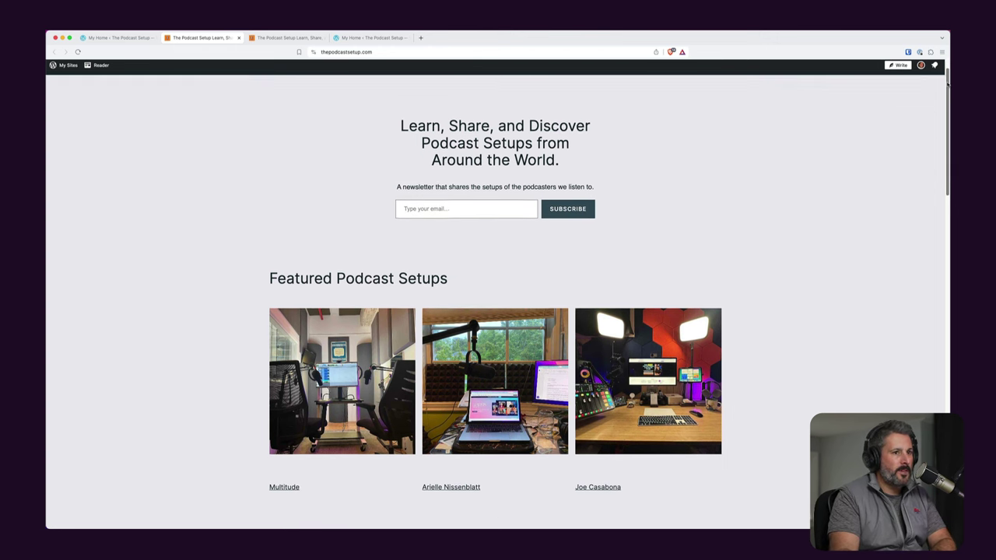
pyautogui.scroll(3, 938, 70)
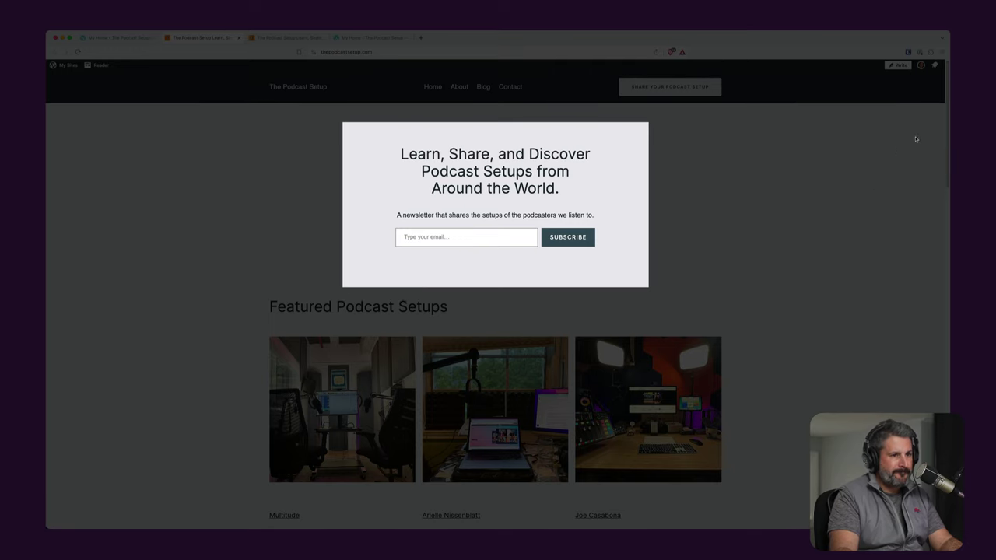
# Scroll the live homepage past recent posts and 'Join 100+ subscribers' to the Sitemap footer and back
pyautogui.scroll(-3, 950, 156)
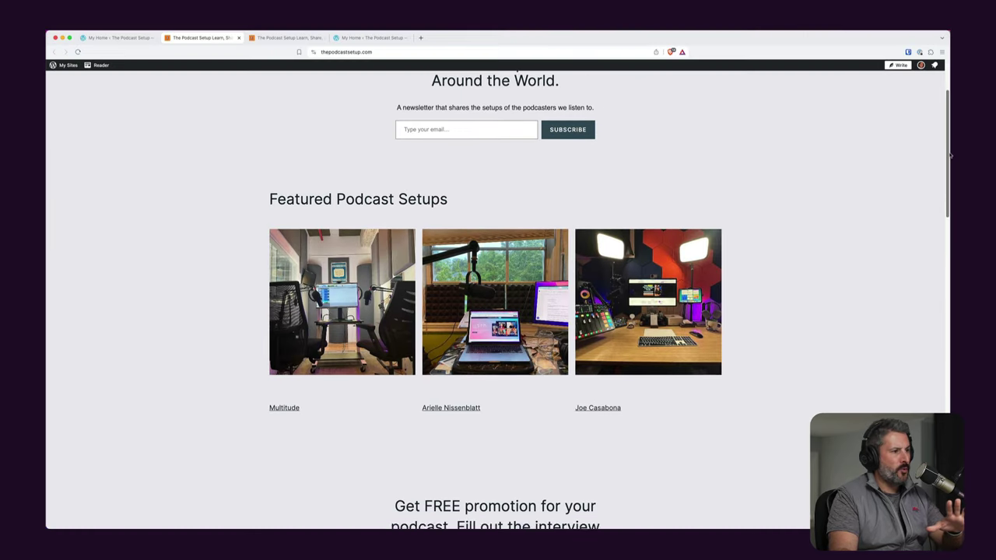
pyautogui.moveTo(950, 157); pyautogui.dragTo(948, 175)
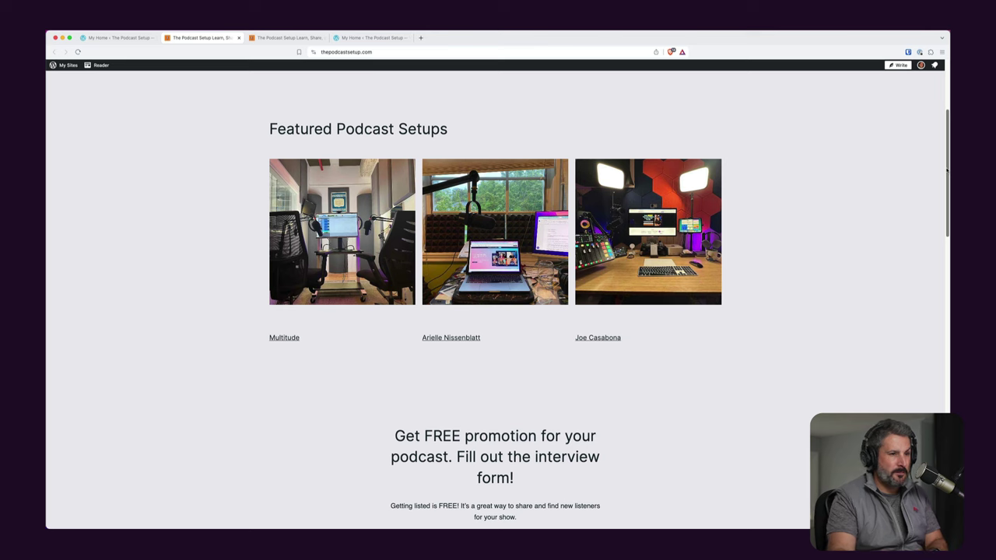
pyautogui.moveTo(947, 169); pyautogui.dragTo(943, 428)
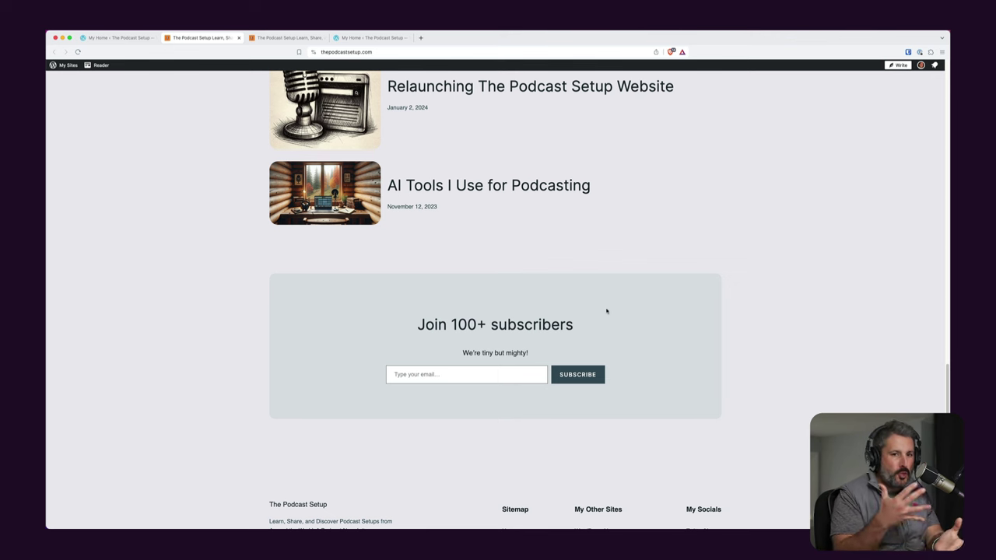
pyautogui.scroll(-3, 593, 310)
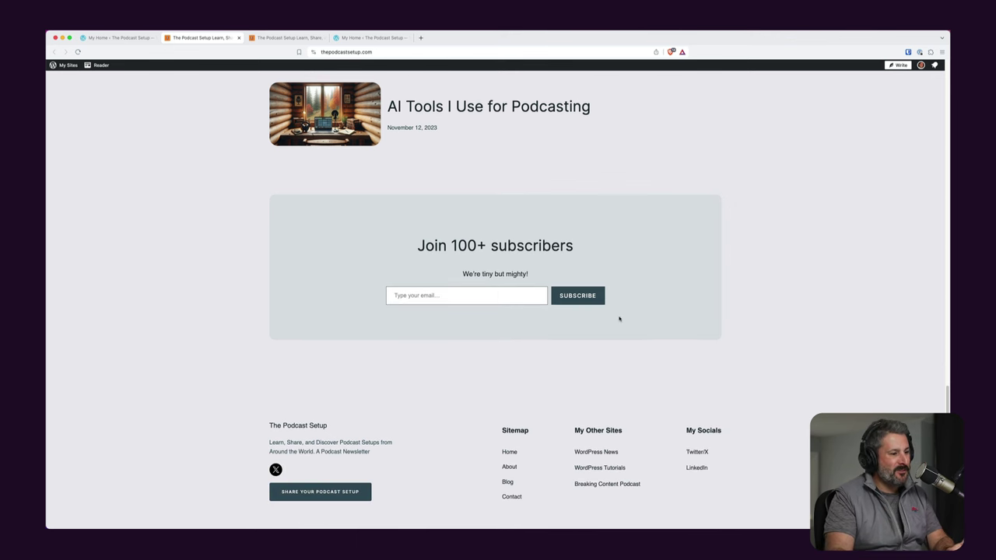
pyautogui.scroll(15, 896, 371)
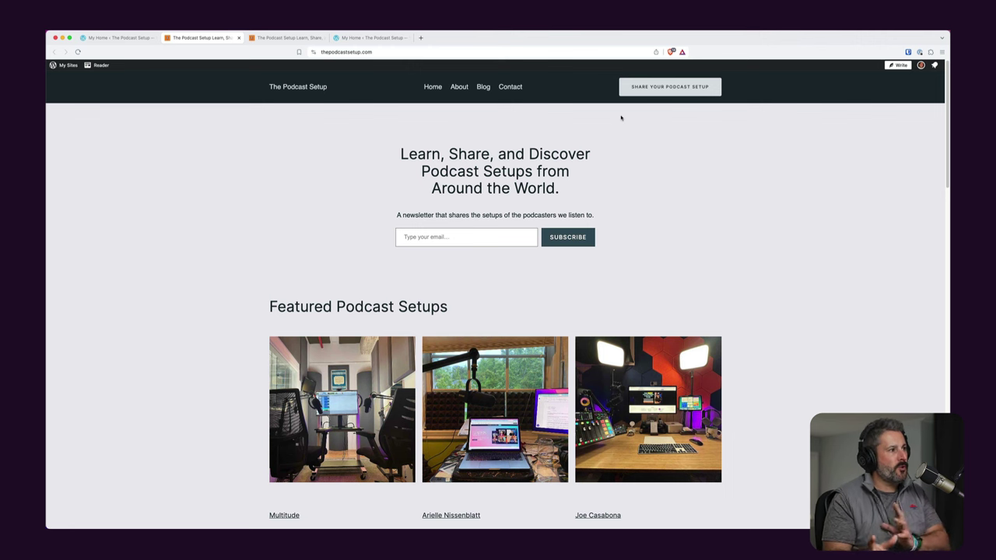
# Glance at the staging homepage, then open its Site Editor via Appearance > Editor on the dashboard
pyautogui.click(288, 38)
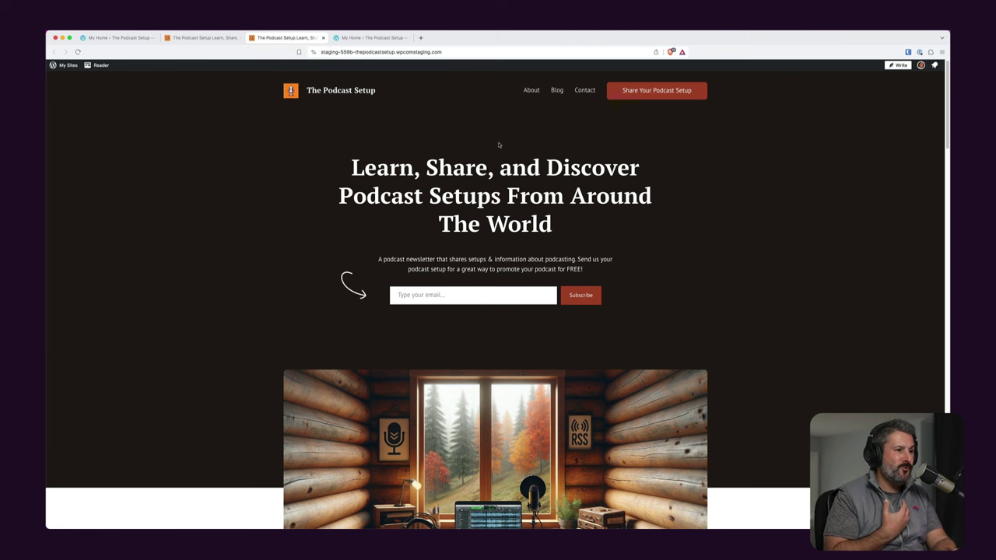
pyautogui.moveTo(946, 106)
pyautogui.mouseDown()
pyautogui.moveTo(948, 241)
pyautogui.moveTo(947, 99)
pyautogui.mouseUp()
pyautogui.click(366, 38)
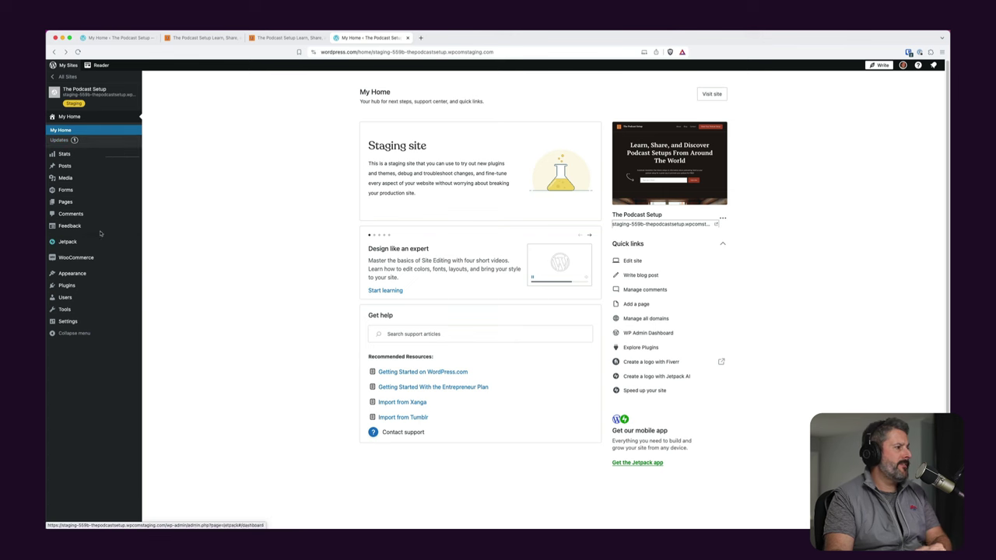
pyautogui.moveTo(100, 227)
pyautogui.moveTo(78, 274)
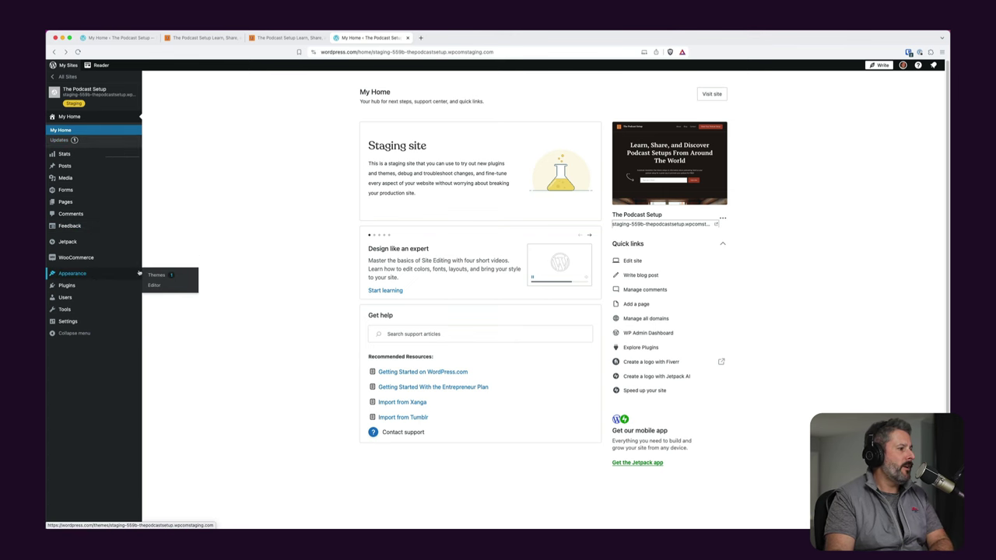
pyautogui.click(172, 287)
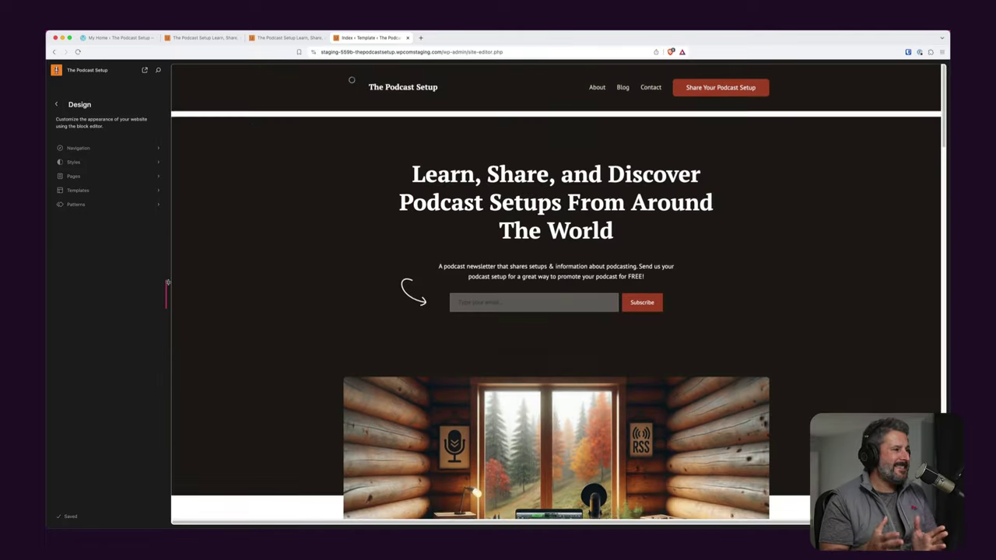
# Load rockbase.co, open the Digital Creator demo from Playbooks, and move it into its own window
pyautogui.press('super+t')
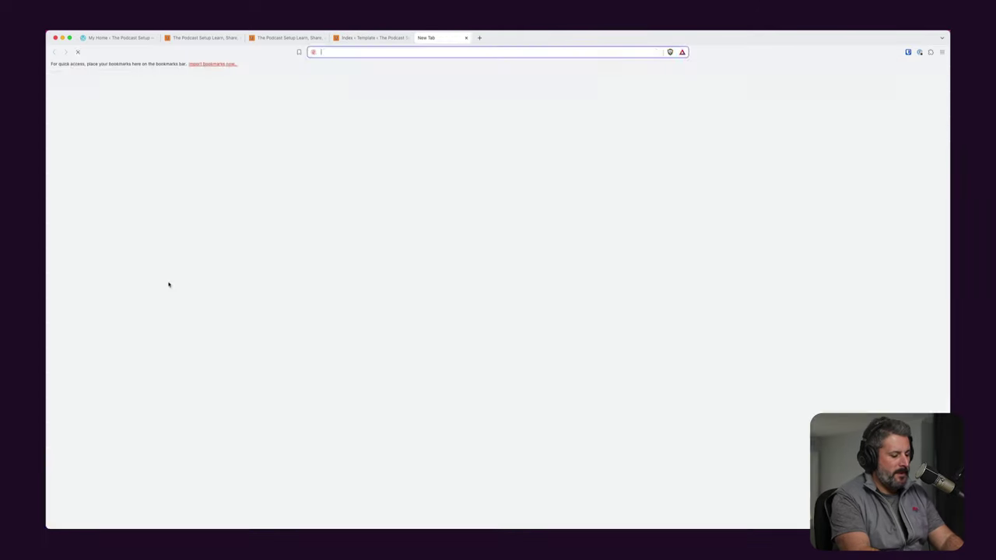
pyautogui.write('rockbase.co')
pyautogui.press('Return')
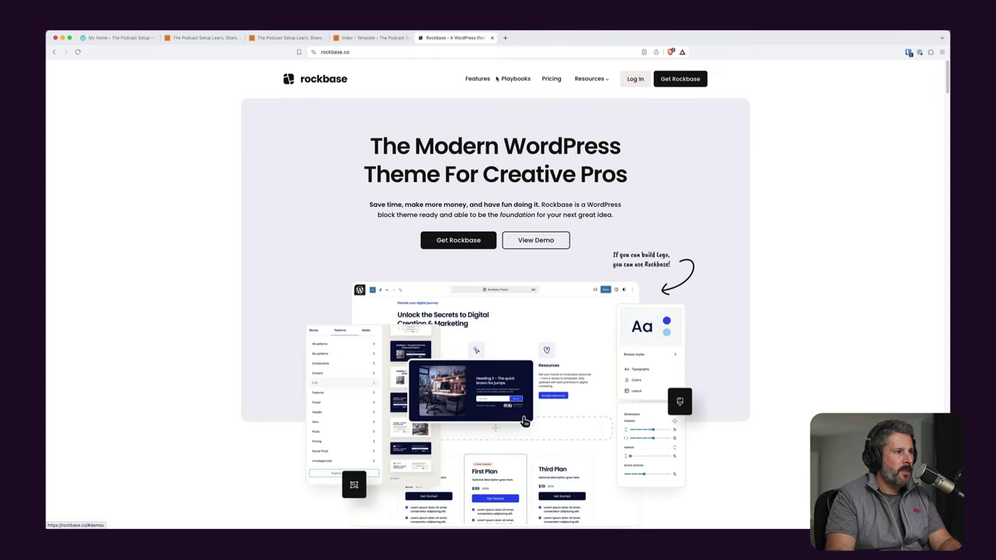
pyautogui.click(506, 79)
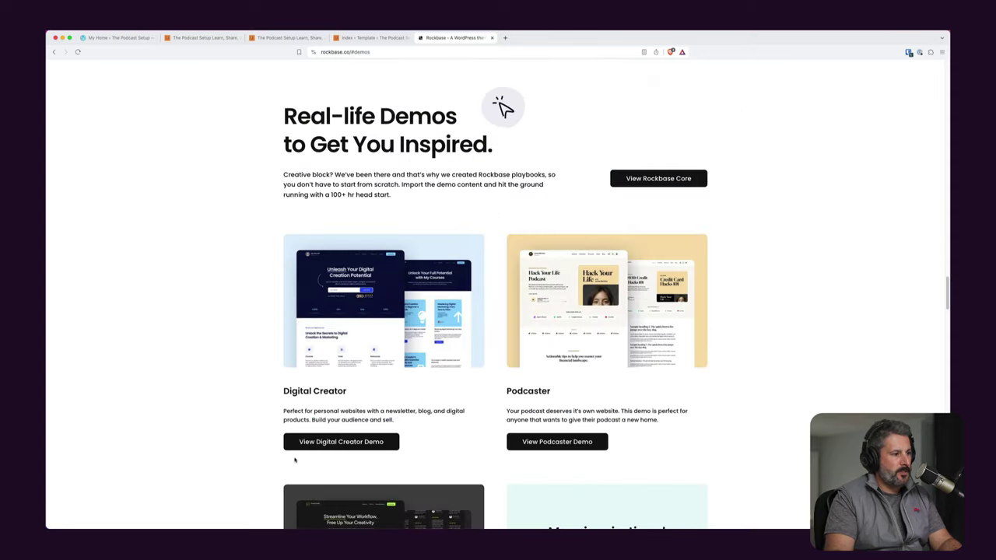
pyautogui.scroll(-4, 433, 389)
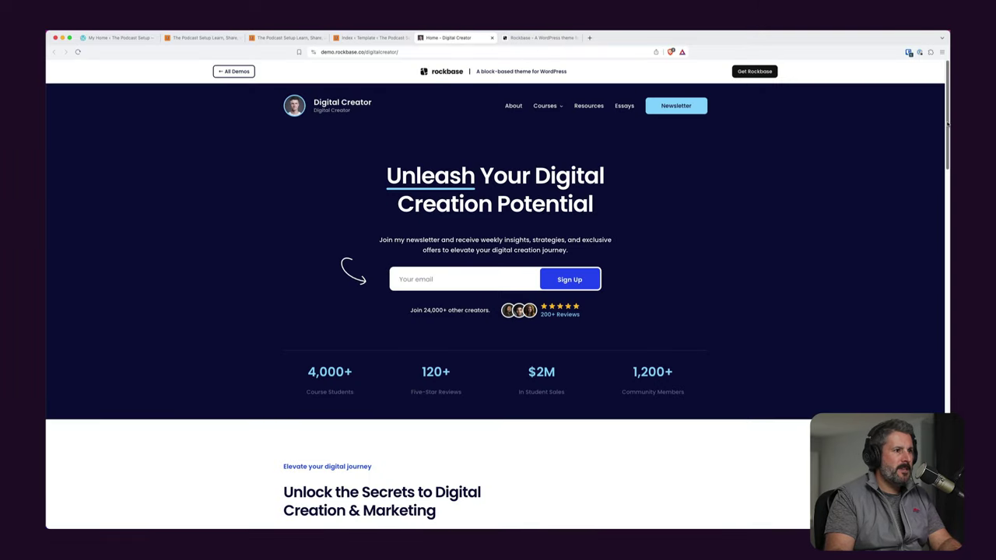
pyautogui.moveTo(450, 41); pyautogui.dragTo(948, 131)
pyautogui.hotkey('ctrl', 'shift', 'Left')
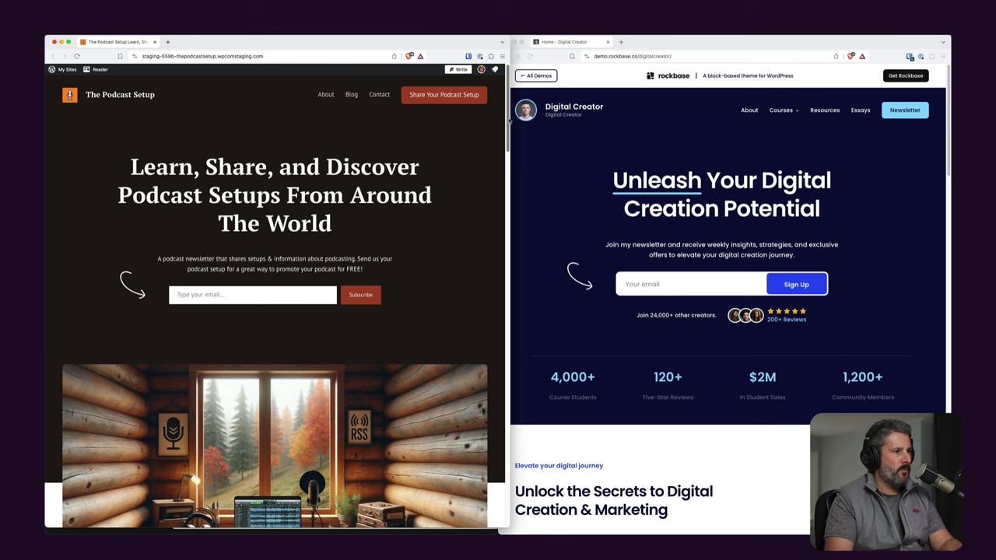
pyautogui.scroll(-1, 508, 120)
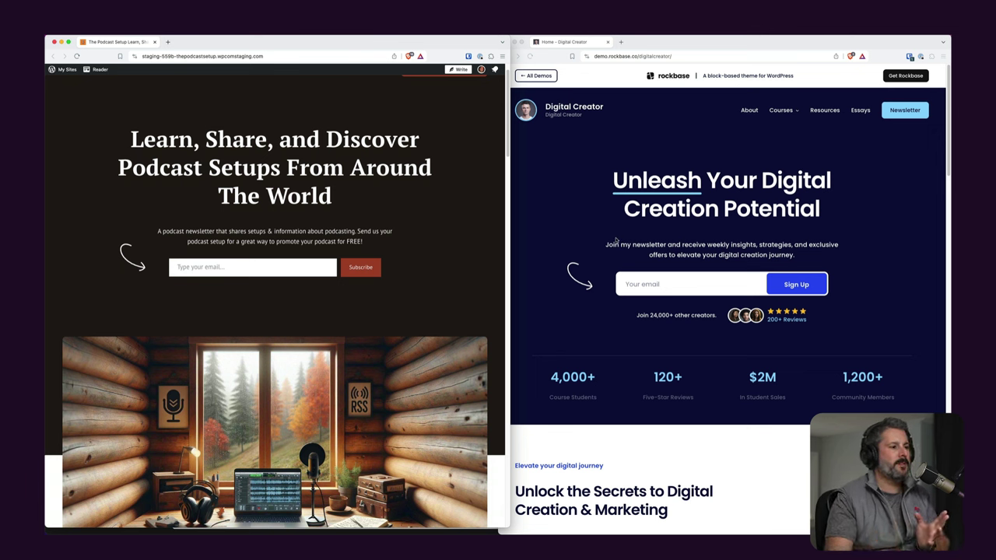
pyautogui.scroll(-4, 275, 295)
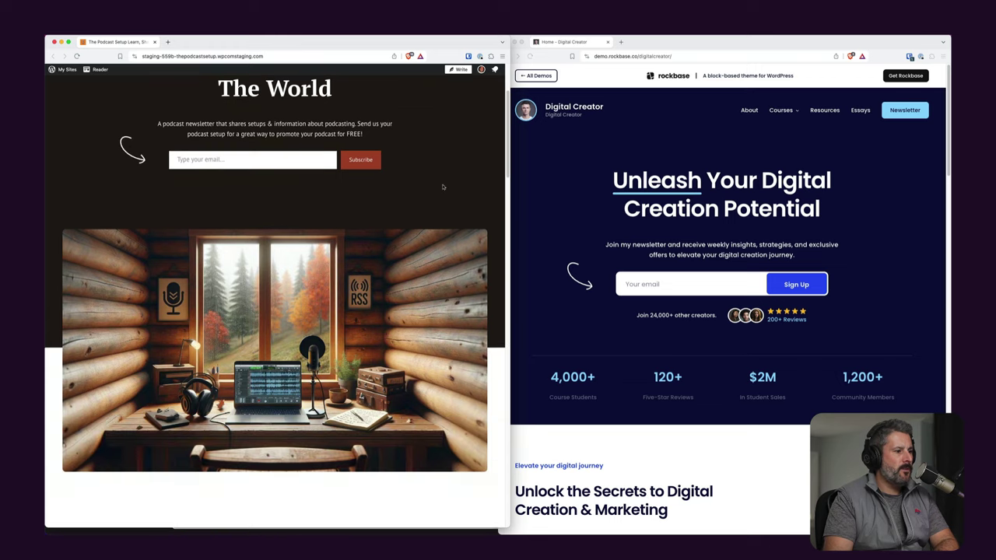
pyautogui.click(950, 153)
pyautogui.scroll(-2, 950, 168)
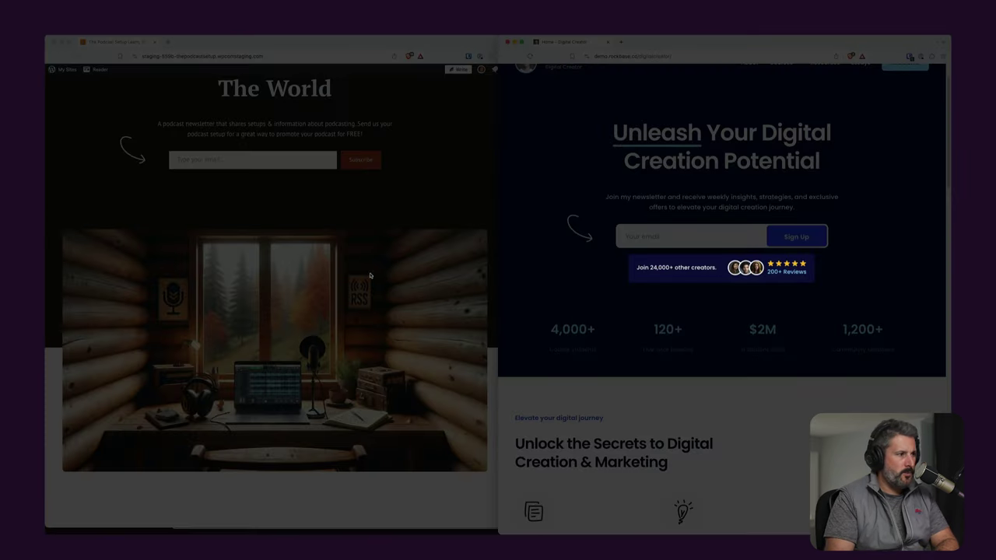
pyautogui.scroll(2, 283, 205)
pyautogui.scroll(1, 669, 287)
pyautogui.scroll(2, 374, 257)
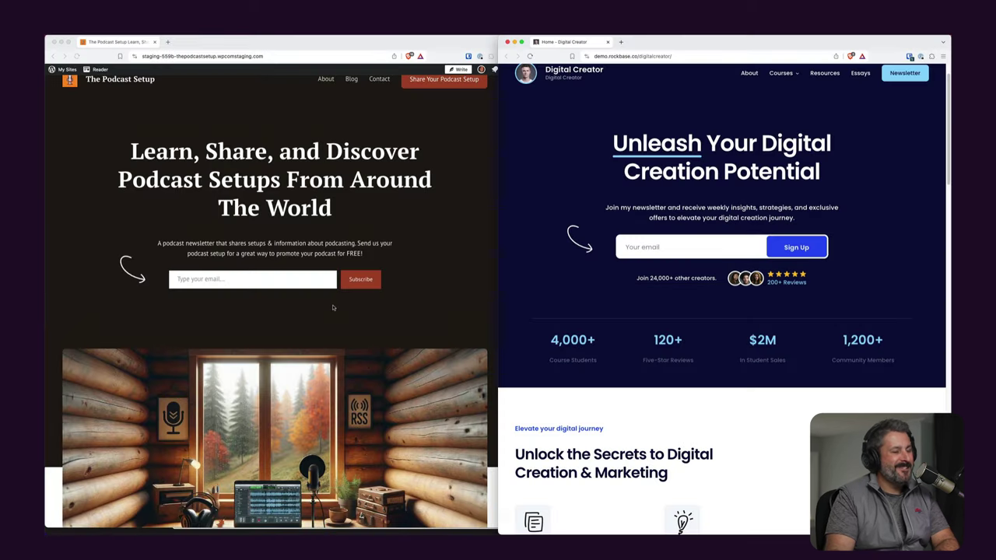
pyautogui.scroll(-1, 567, 357)
pyautogui.scroll(-1, 769, 347)
pyautogui.scroll(-4, 271, 311)
pyautogui.scroll(-1, 255, 285)
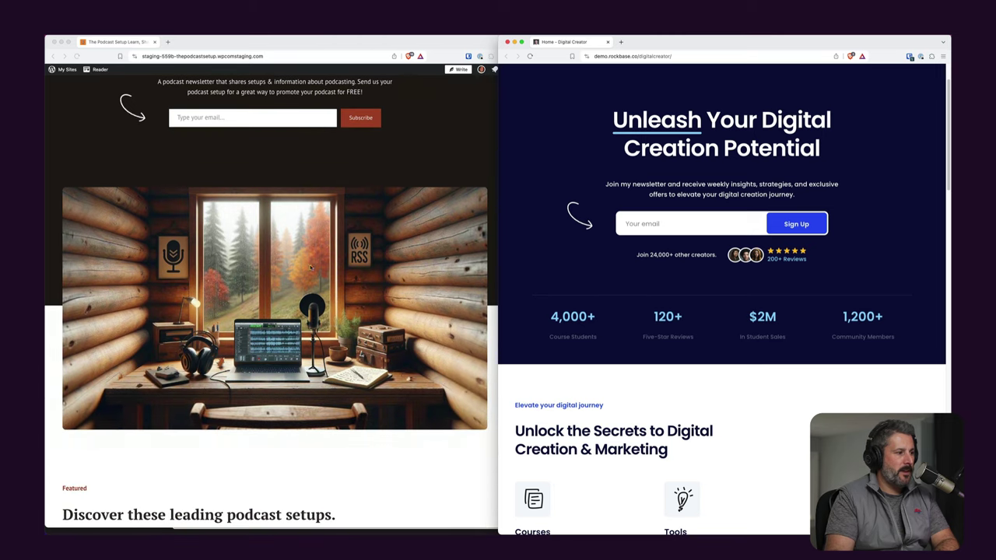
pyautogui.scroll(-1, 271, 299)
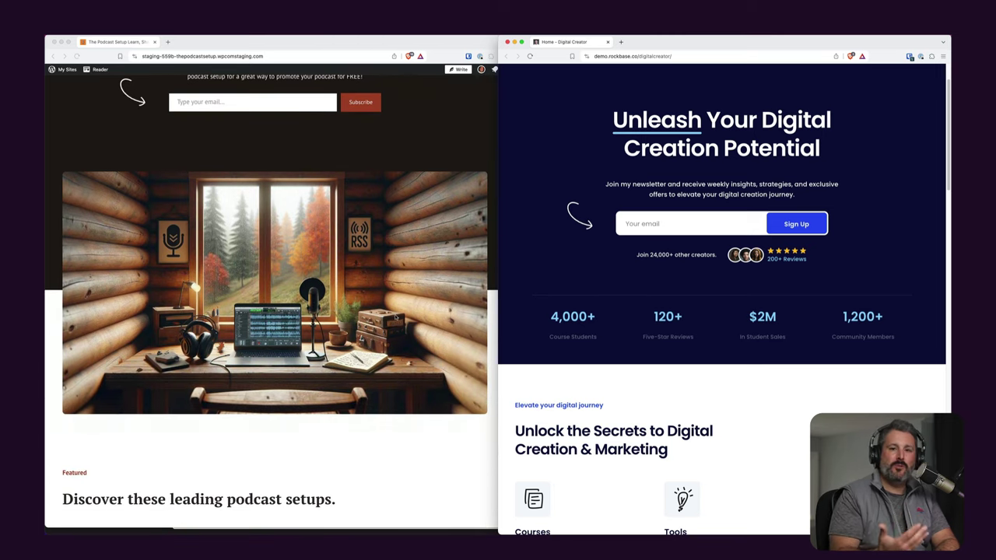
pyautogui.scroll(-5, 321, 359)
pyautogui.scroll(-8, 625, 324)
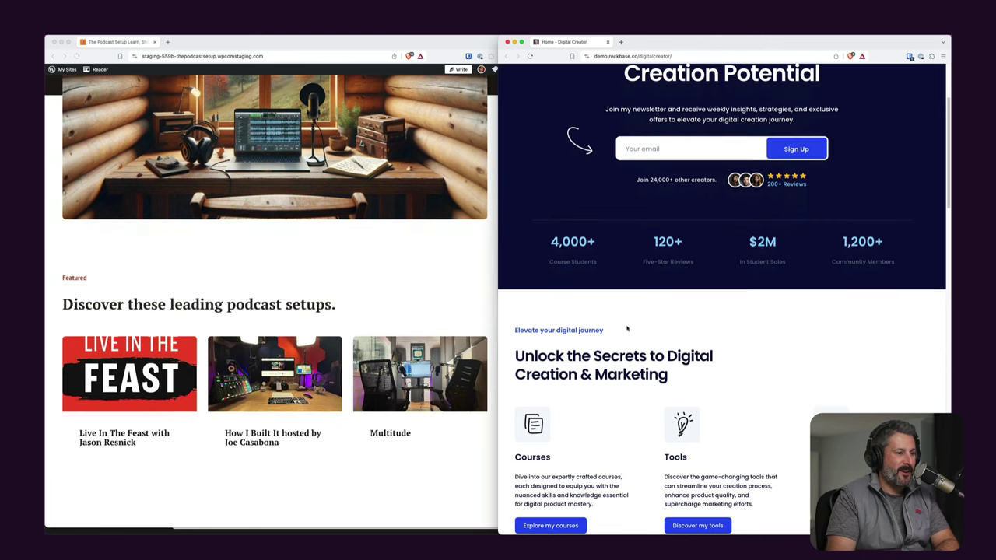
pyautogui.scroll(-2, 409, 285)
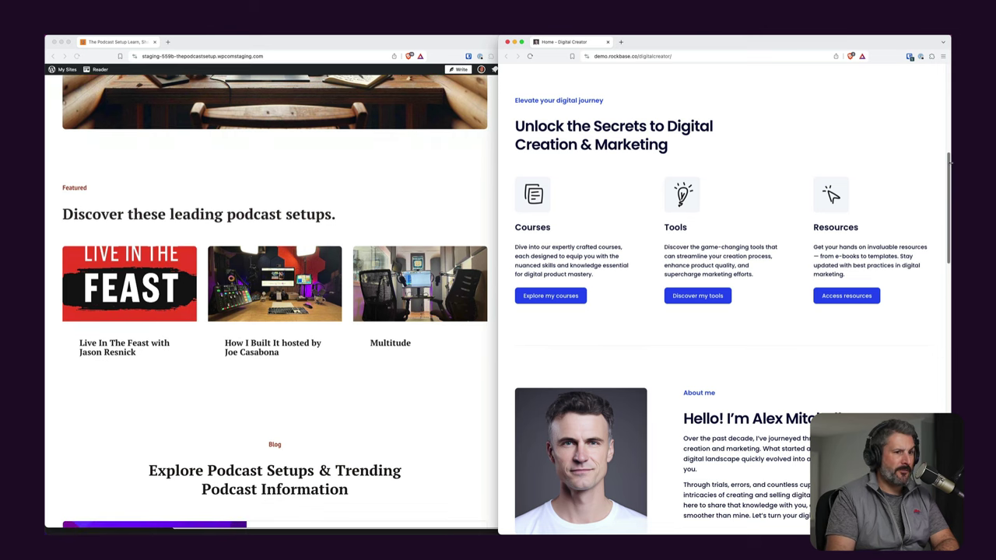
pyautogui.scroll(-6, 809, 200)
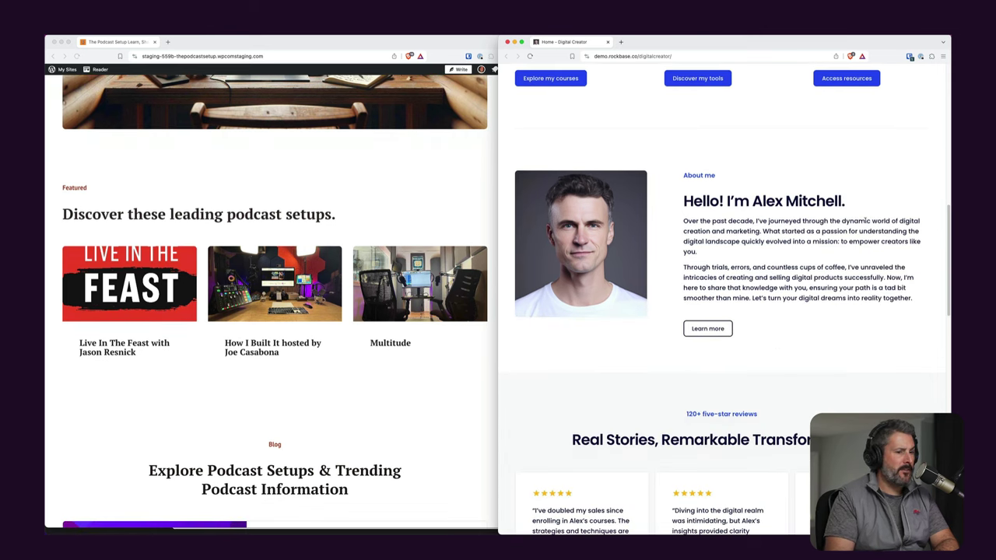
pyautogui.hotkey('ctrl', 'alt', 'Return')
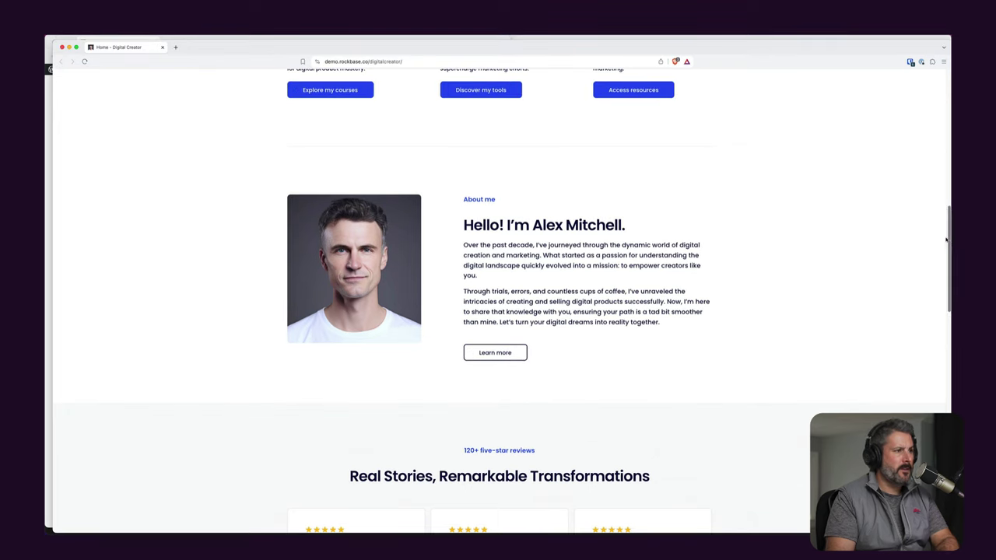
pyautogui.hotkey('ctrl', 'alt', 'Right')
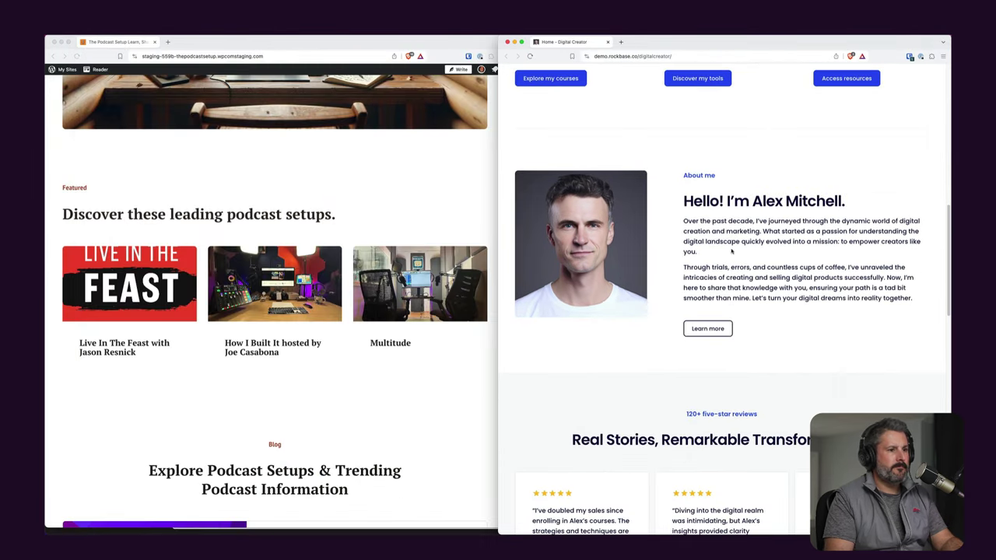
pyautogui.scroll(-1, 275, 302)
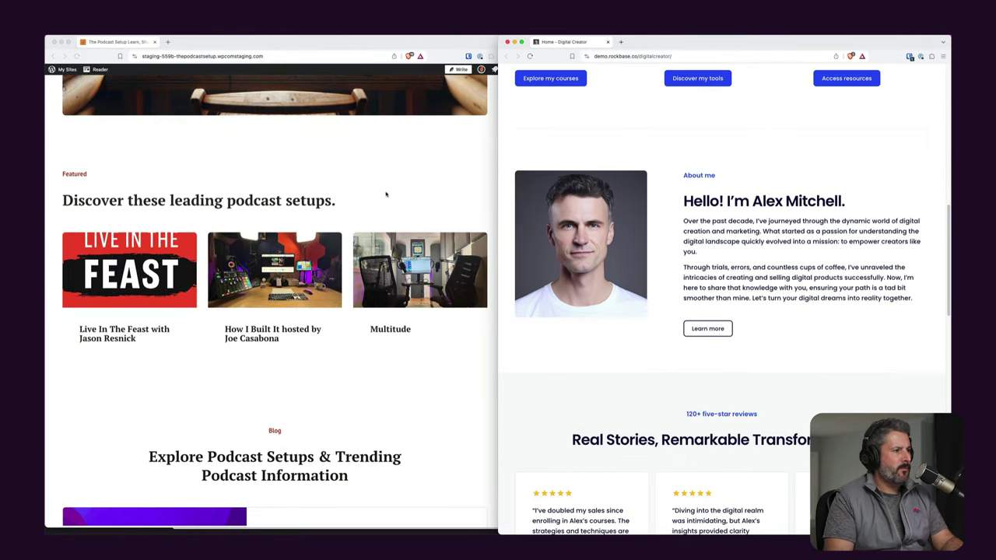
pyautogui.click(103, 216)
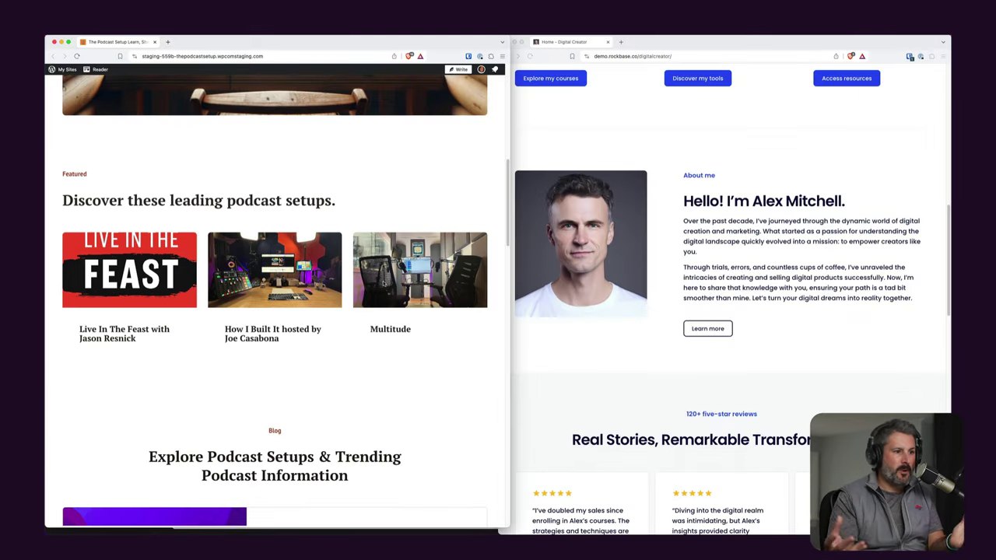
pyautogui.scroll(-3, 775, 312)
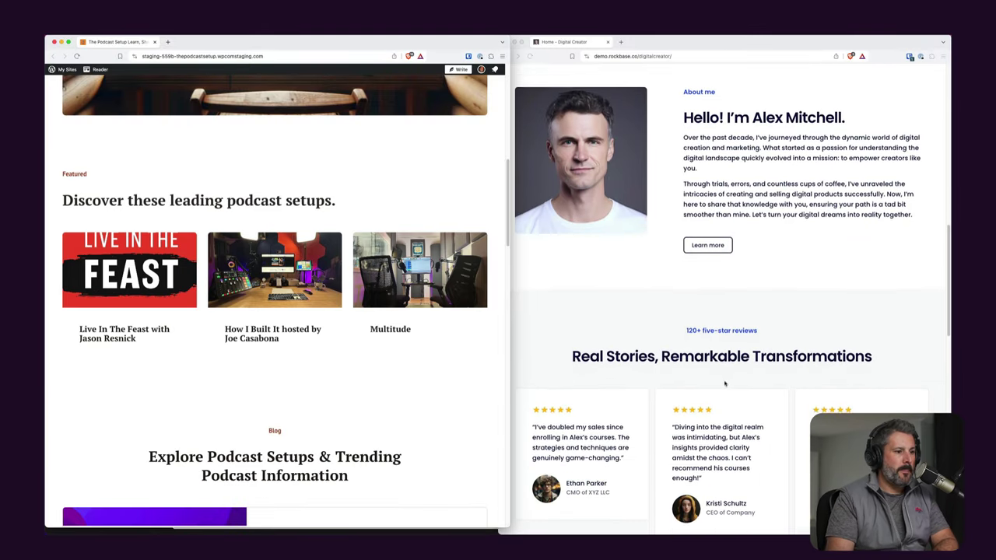
pyautogui.scroll(-6, 723, 383)
pyautogui.scroll(-3, 297, 346)
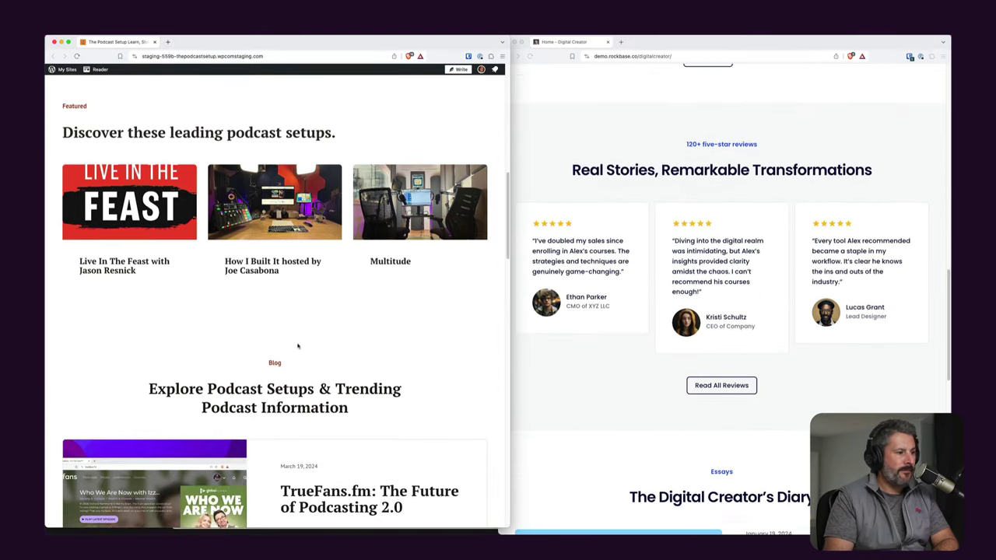
pyautogui.scroll(-3, 297, 346)
pyautogui.scroll(-12, 652, 353)
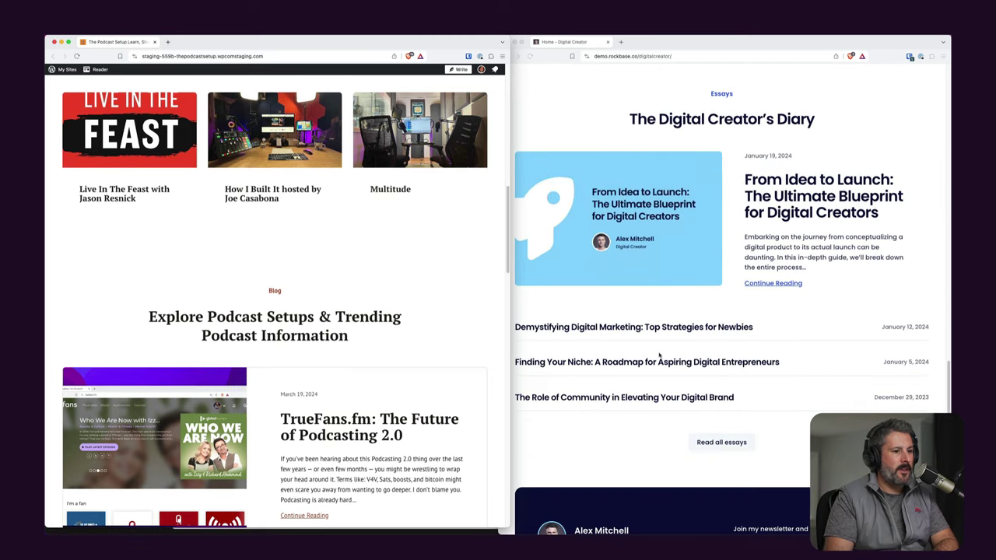
pyautogui.scroll(-4, 358, 314)
pyautogui.scroll(-4, 332, 290)
pyautogui.scroll(-3, 332, 291)
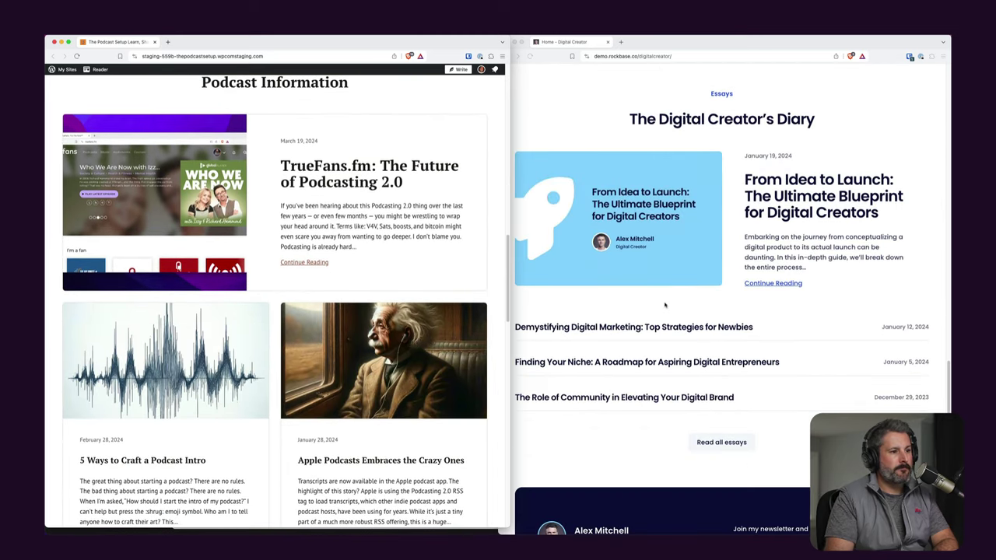
pyautogui.click(670, 300)
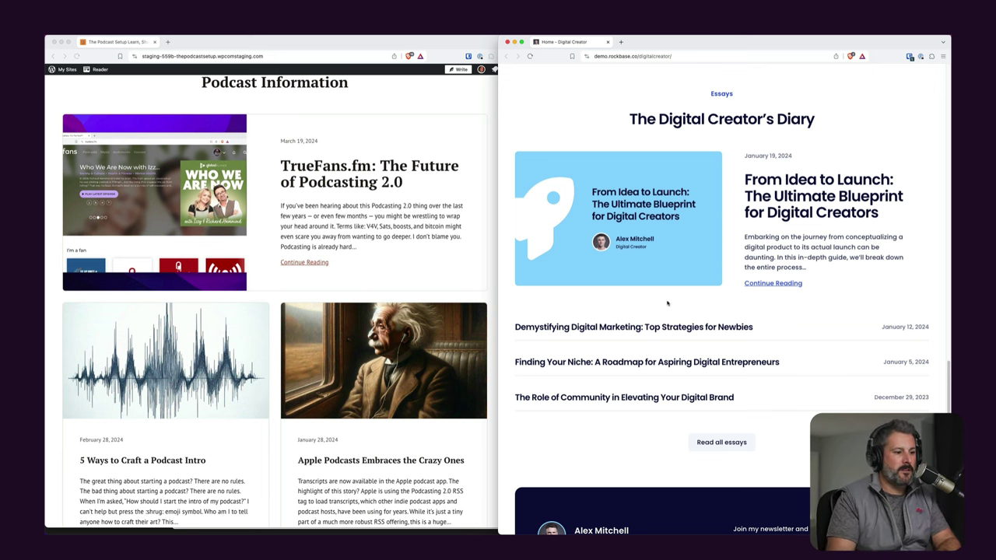
pyautogui.scroll(-5, 667, 304)
pyautogui.scroll(-10, 342, 362)
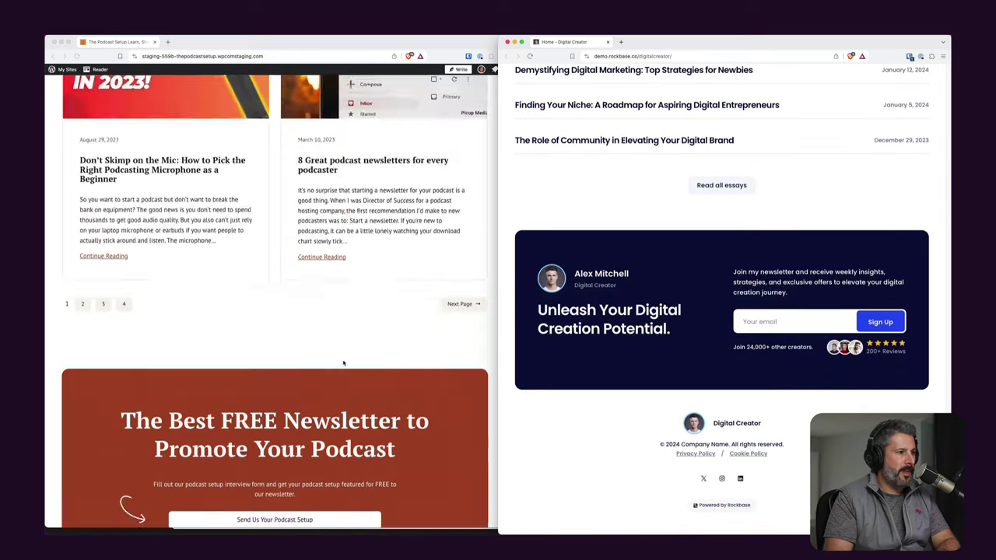
pyautogui.scroll(-5, 343, 362)
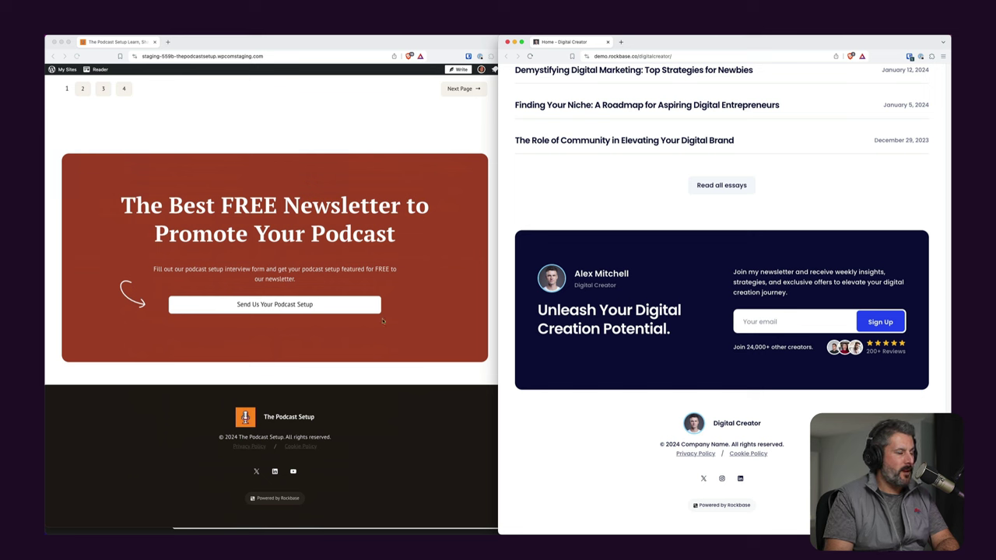
pyautogui.click(273, 331)
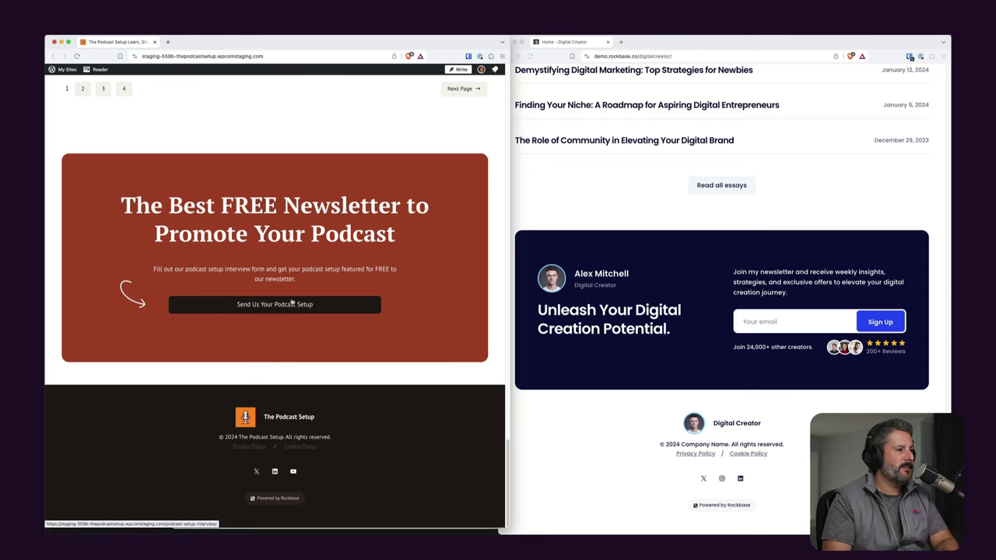
pyautogui.scroll(3, 333, 303)
pyautogui.scroll(20, 333, 303)
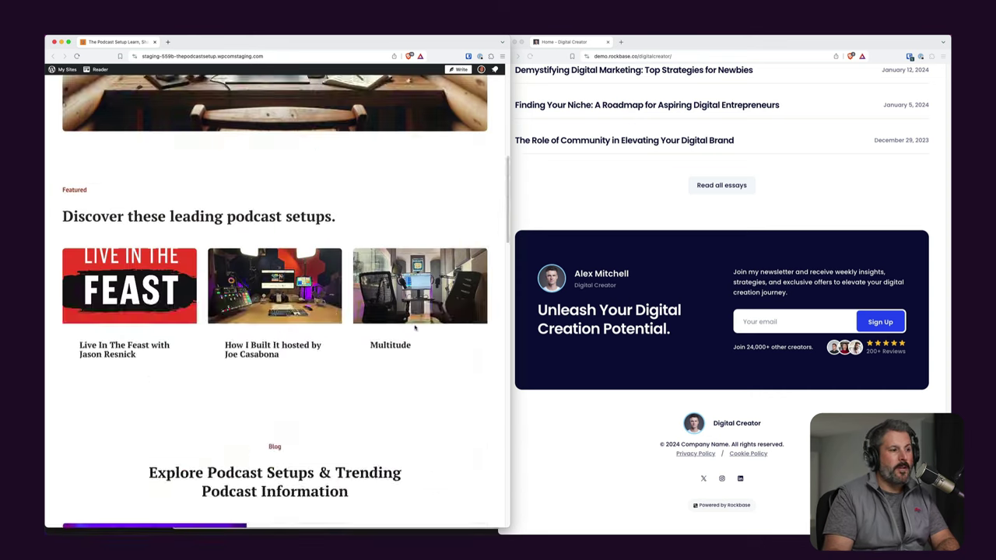
pyautogui.scroll(20, 653, 93)
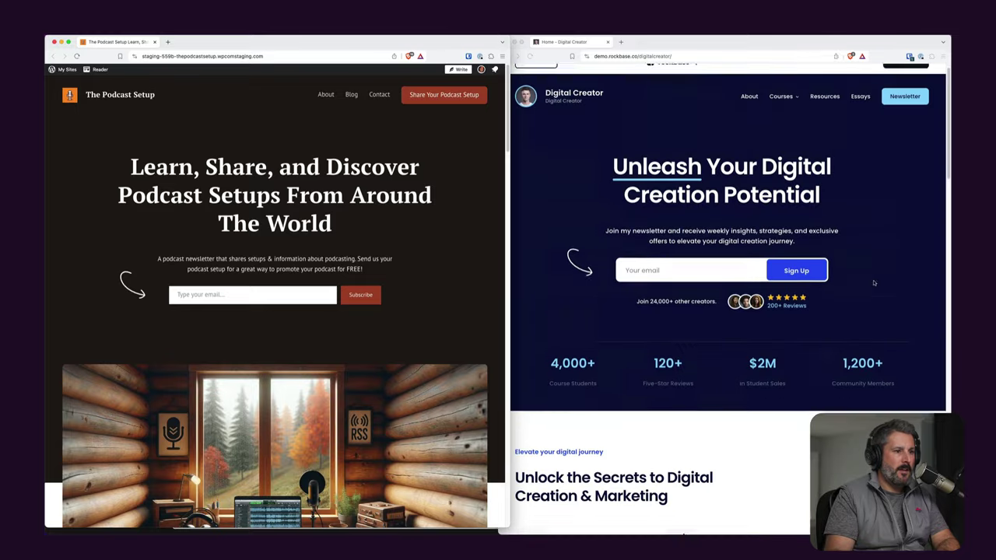
# Close the Digital Creator demo and merge the staging site tab back into the main window
pyautogui.click(608, 42)
pyautogui.moveTo(480, 39); pyautogui.dragTo(752, 64)
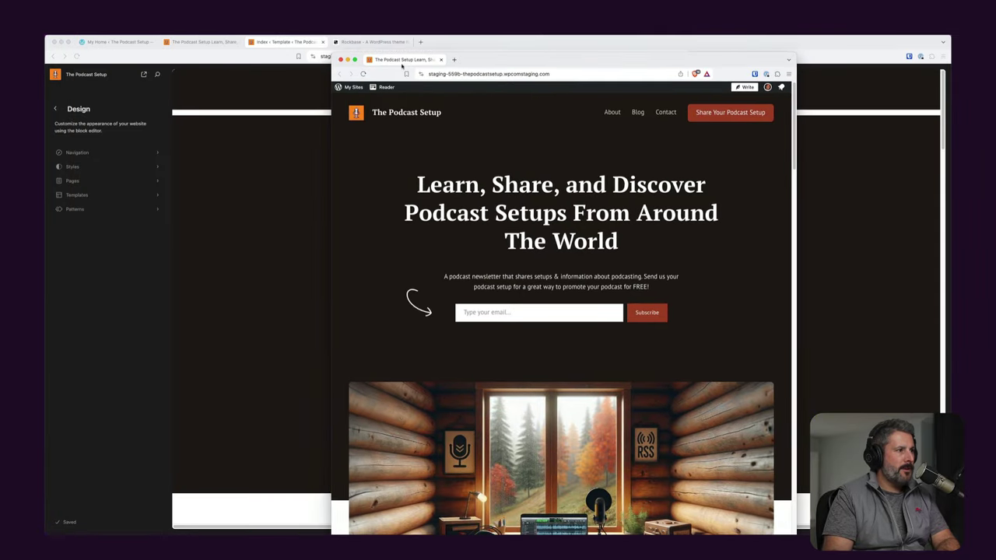
pyautogui.moveTo(378, 66); pyautogui.dragTo(372, 41)
# Bring up the live Podcast Setup homepage and scroll through it
pyautogui.click(201, 41)
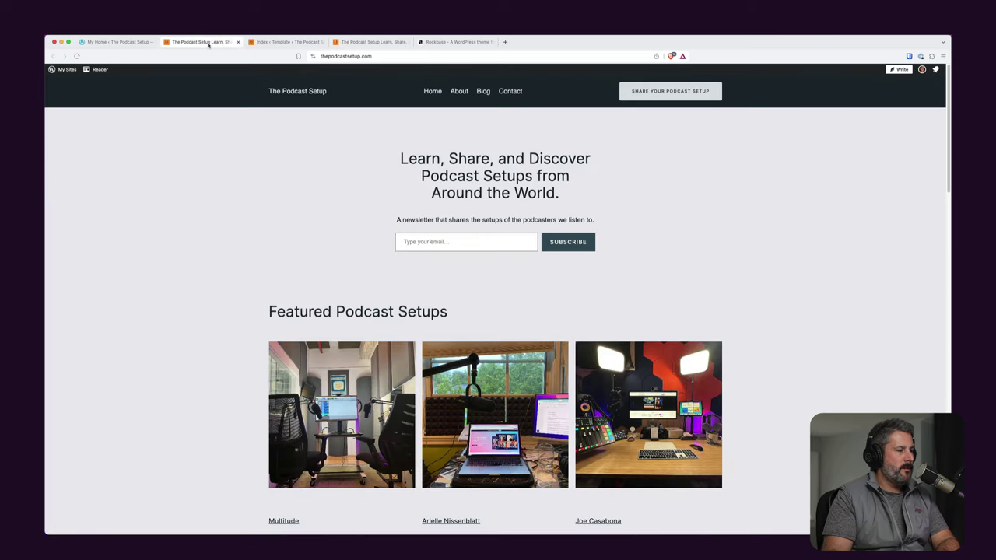
pyautogui.scroll(-15, 433, 243)
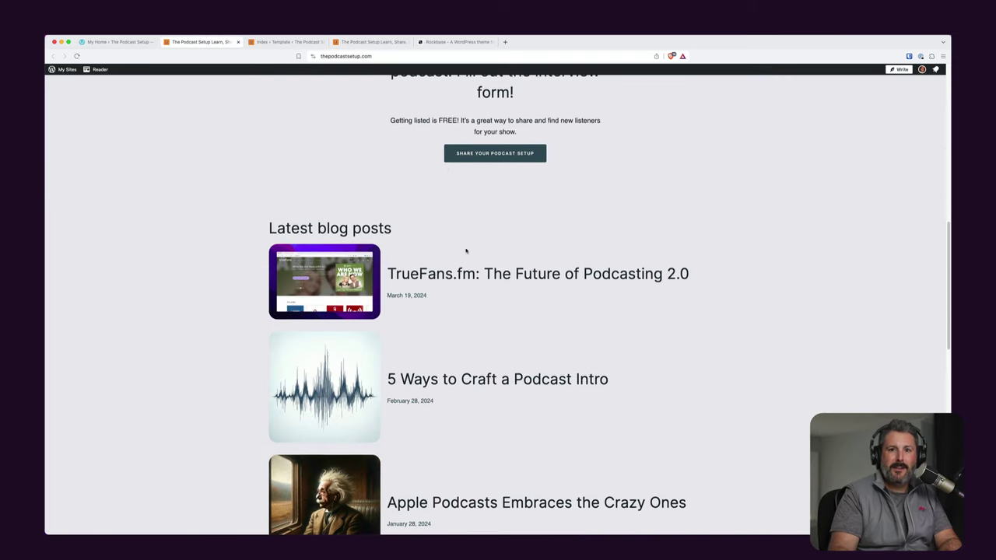
pyautogui.scroll(-6, 473, 268)
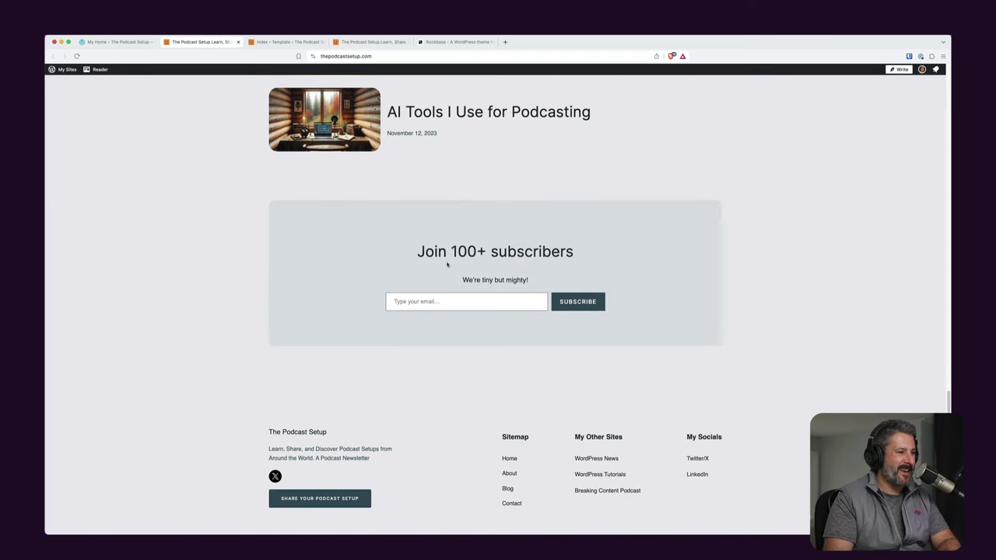
pyautogui.scroll(10, 444, 263)
pyautogui.scroll(10, 442, 267)
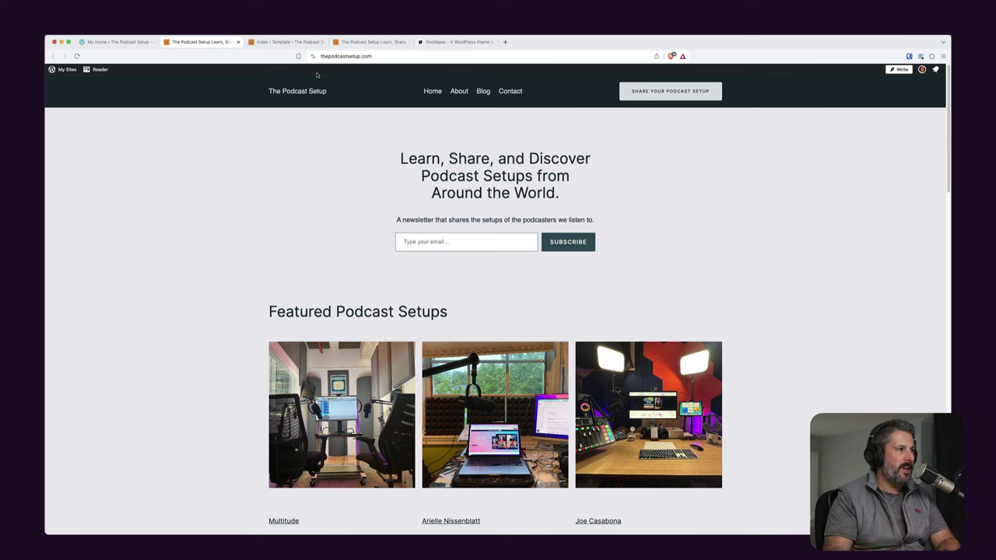
# Open the Styles panel in the staging Site Editor and browse the list of style variations
pyautogui.click(371, 42)
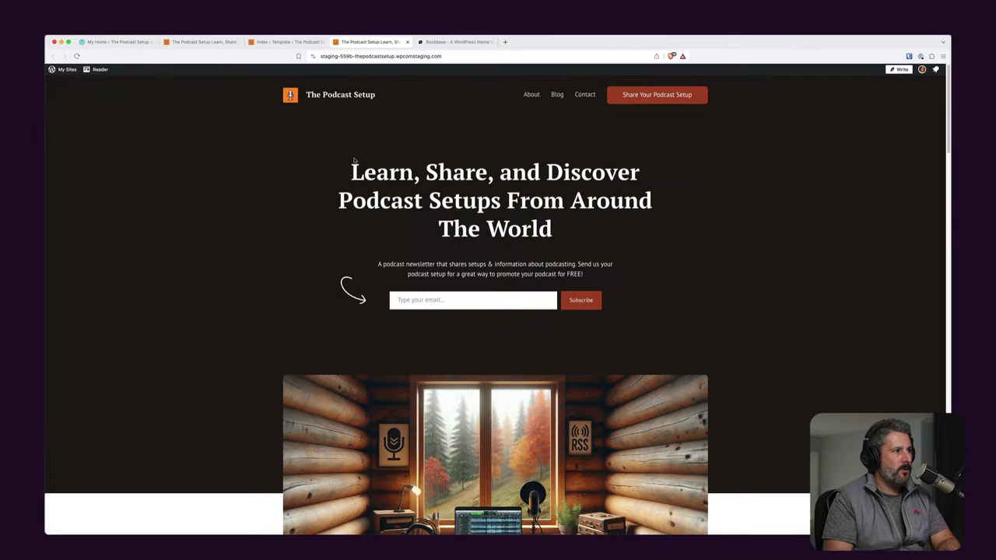
pyautogui.scroll(-3, 362, 187)
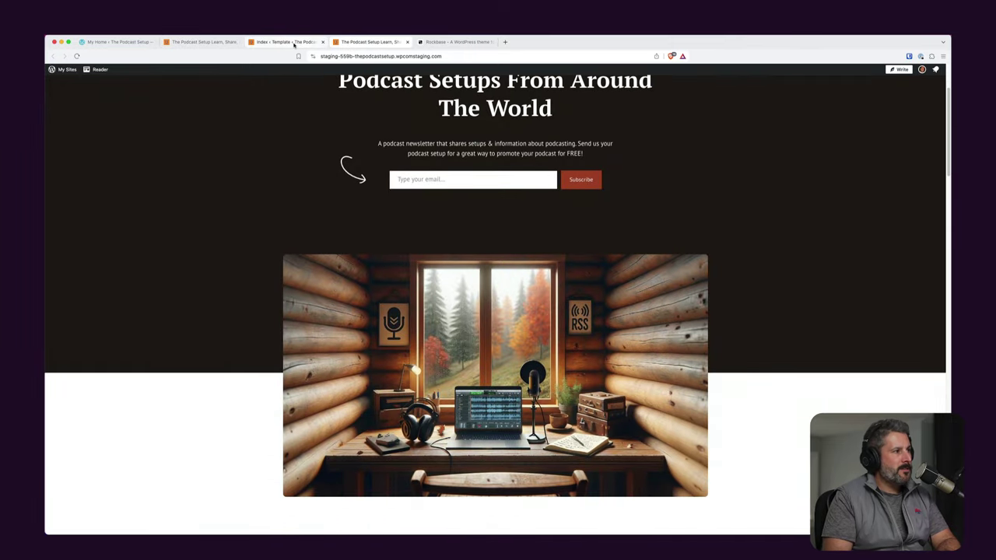
pyautogui.click(294, 43)
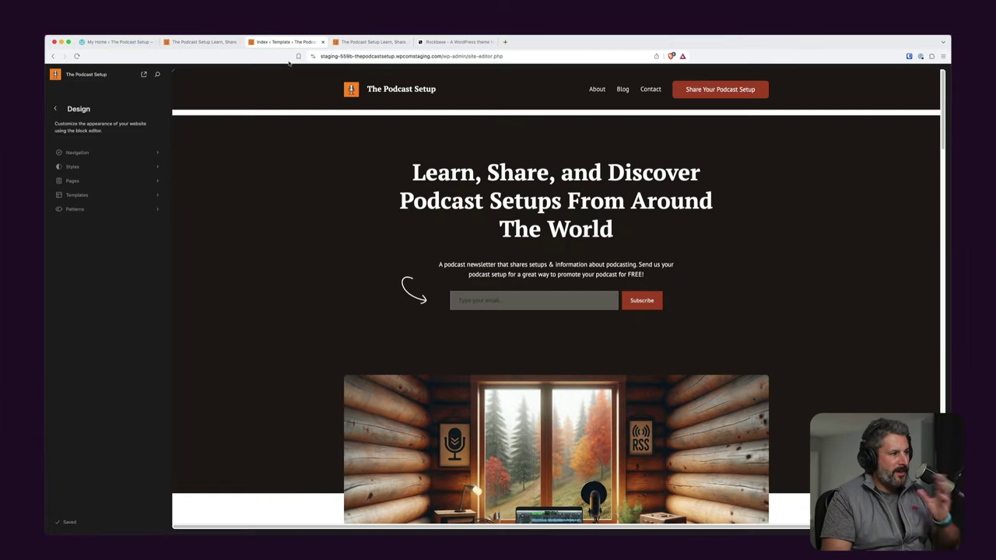
pyautogui.click(111, 166)
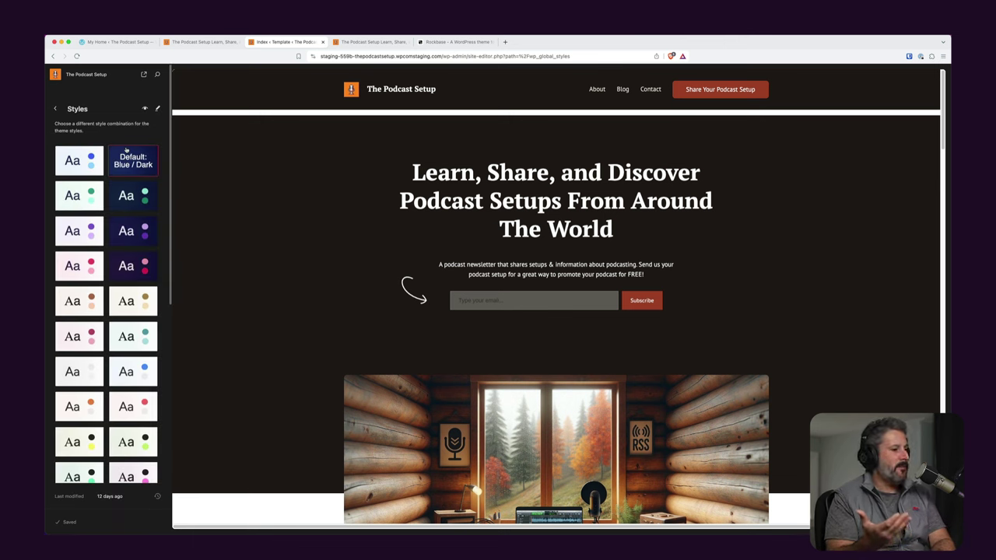
pyautogui.scroll(-5, 124, 406)
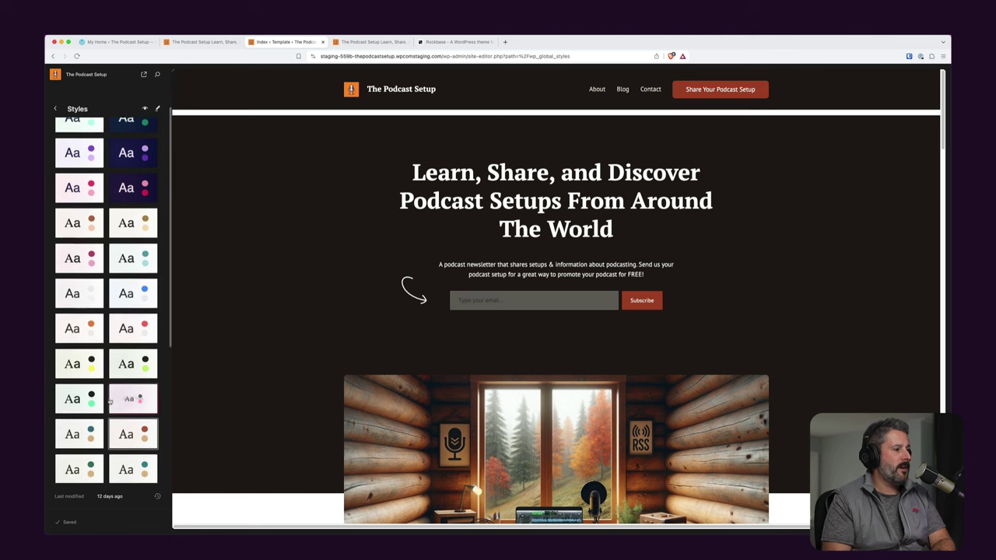
pyautogui.scroll(2, 124, 405)
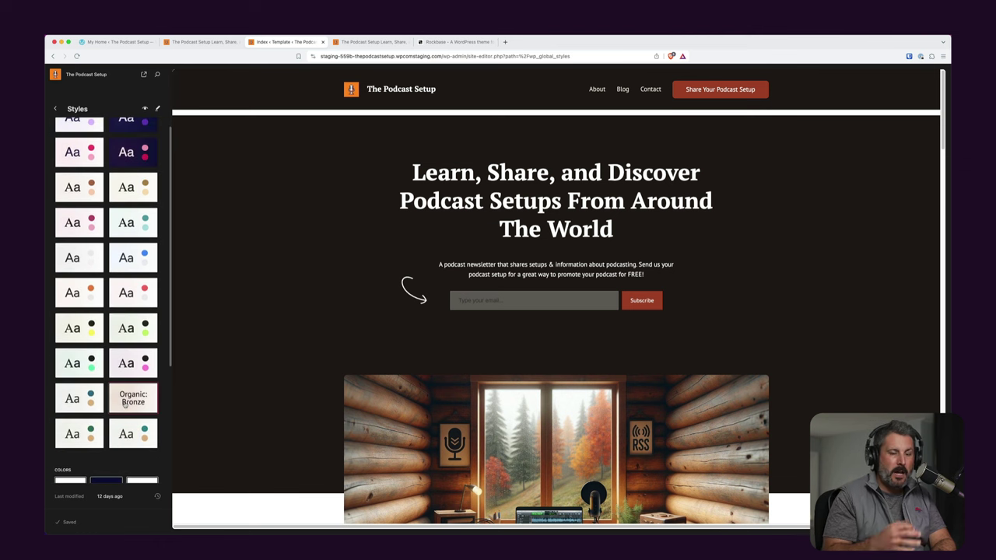
pyautogui.scroll(3, 78, 241)
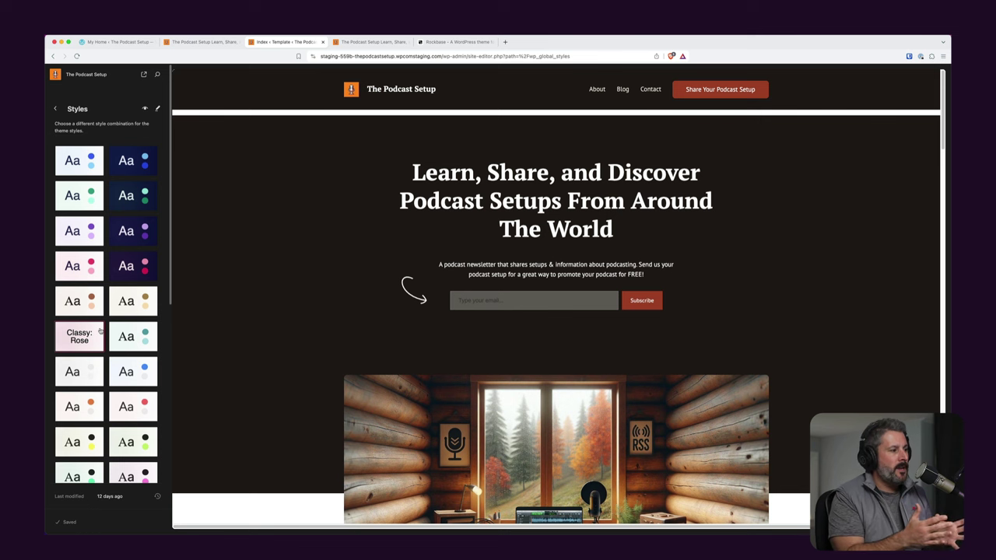
# Preview the Default Red/Dark, Purple/Dark, Green/Dark, Purple and Red style variations
pyautogui.click(132, 266)
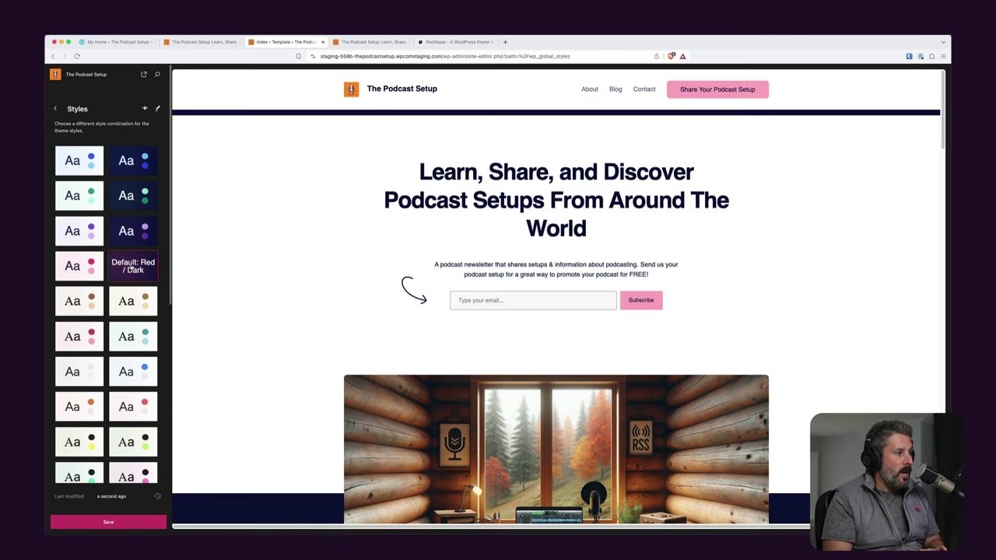
pyautogui.click(121, 226)
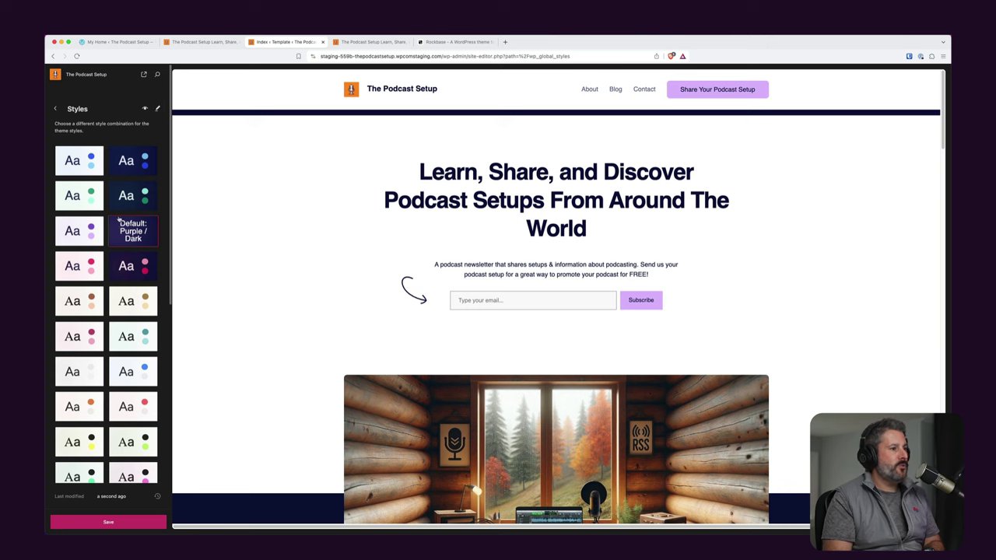
pyautogui.click(132, 195)
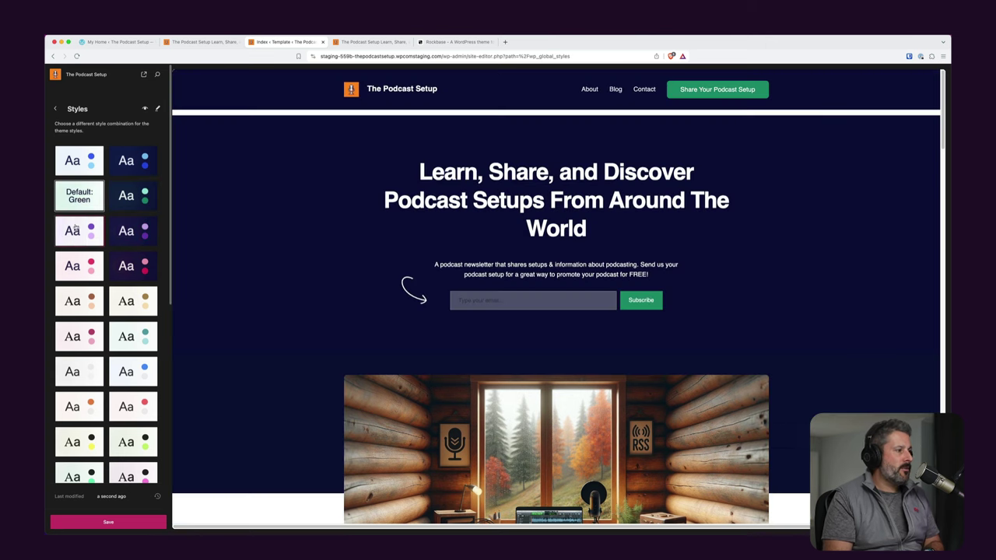
pyautogui.click(75, 229)
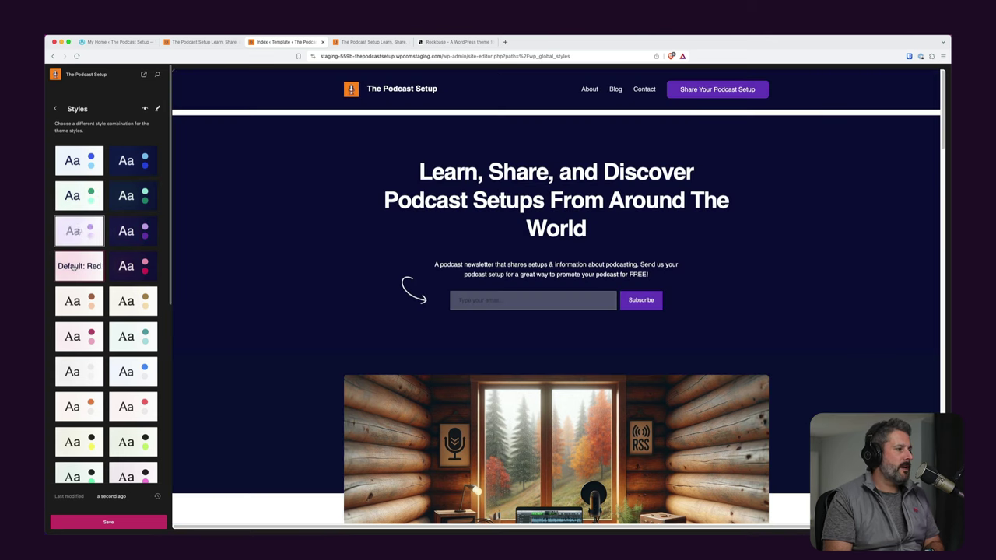
pyautogui.click(73, 267)
# Preview the Classy, Minimalist and Neon variations, then apply Organic: Bronze
pyautogui.click(78, 300)
pyautogui.click(77, 336)
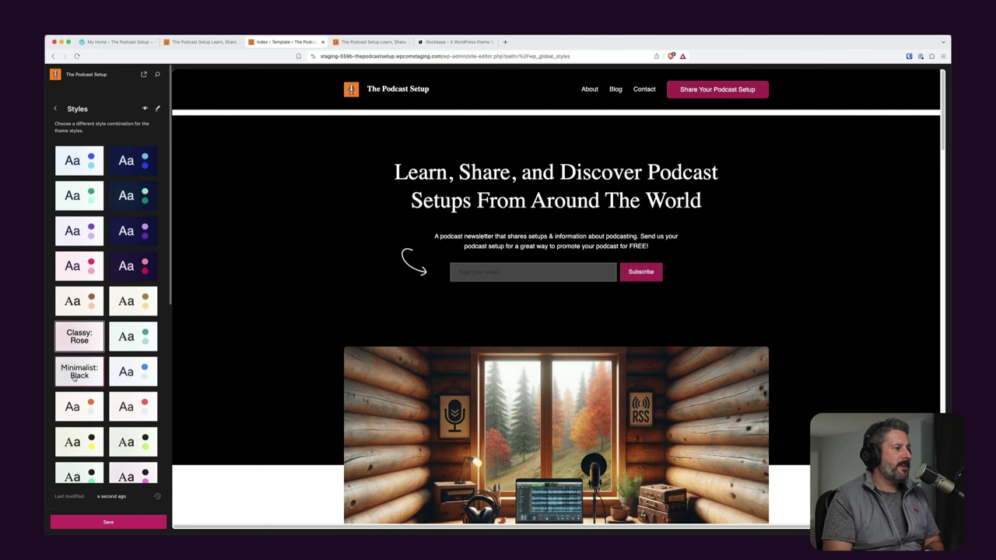
pyautogui.click(76, 375)
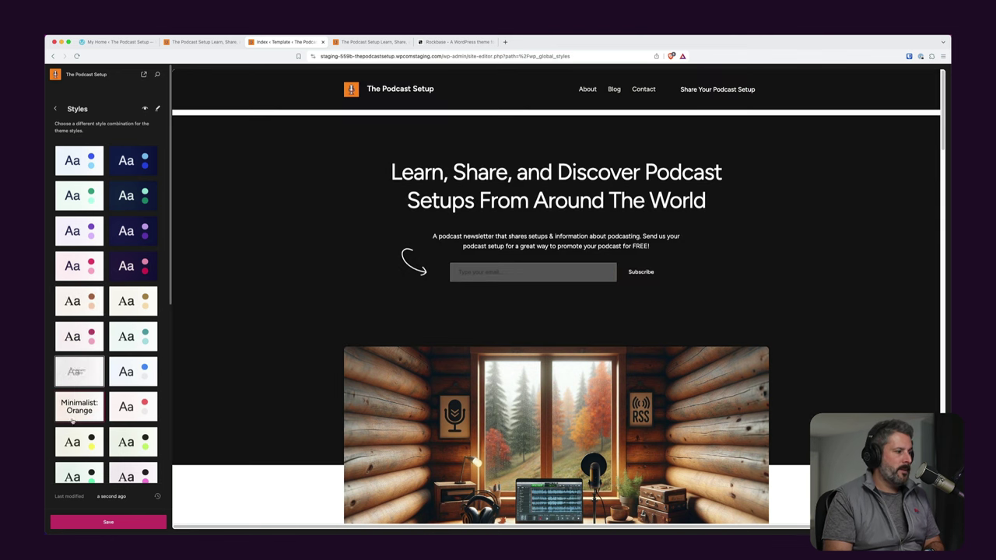
pyautogui.click(74, 421)
pyautogui.click(78, 440)
pyautogui.click(136, 447)
pyautogui.scroll(-5, 136, 413)
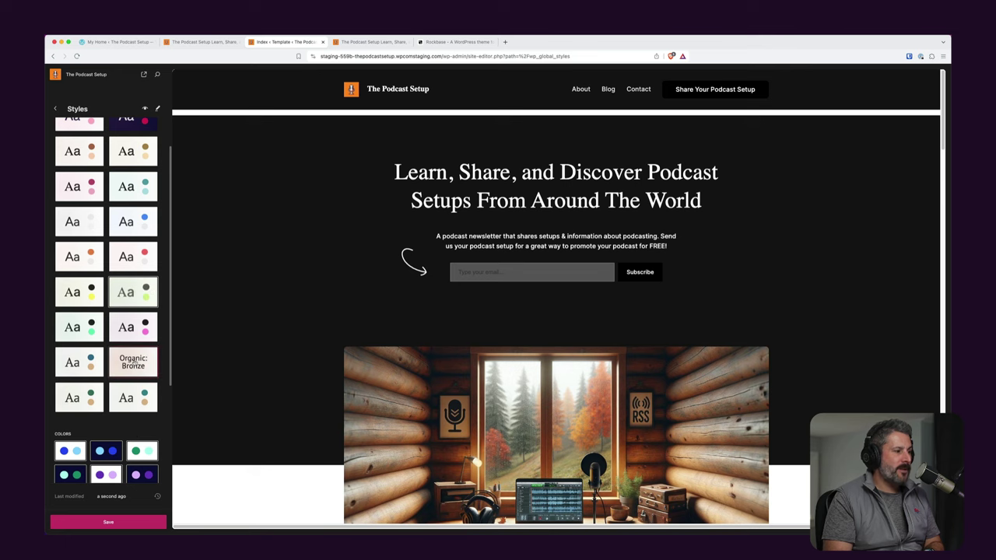
pyautogui.click(134, 363)
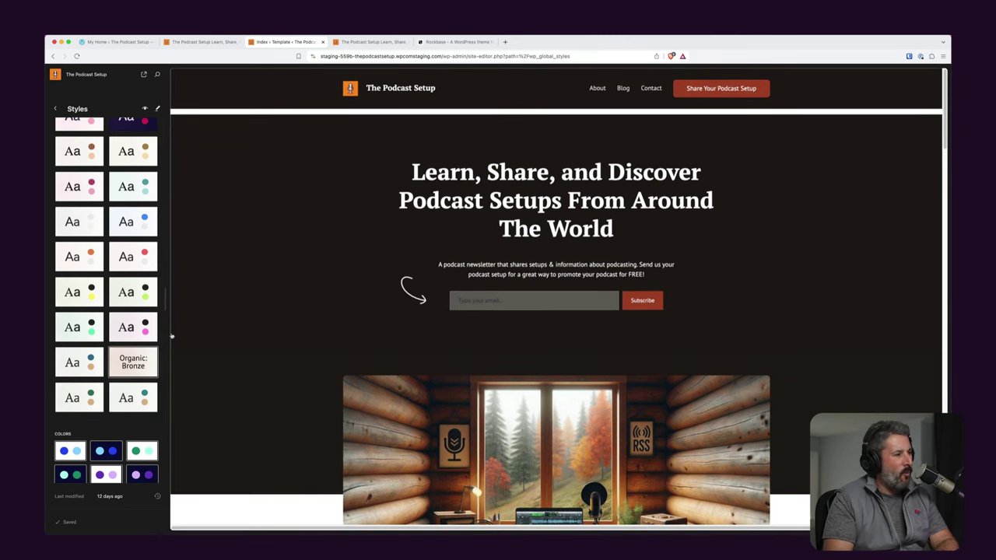
# Open the Index template in the full editor canvas and scroll through its hero section
pyautogui.click(128, 372)
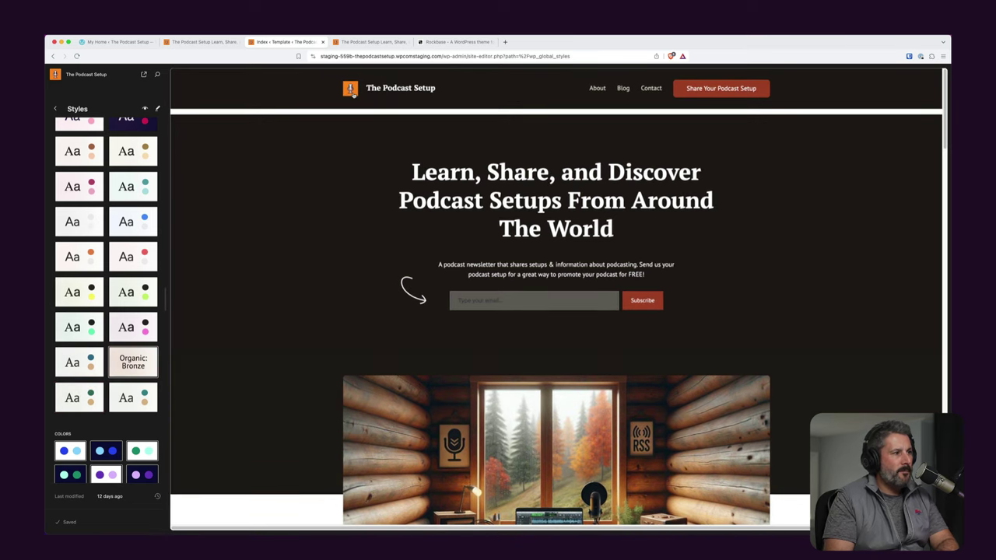
pyautogui.click(351, 92)
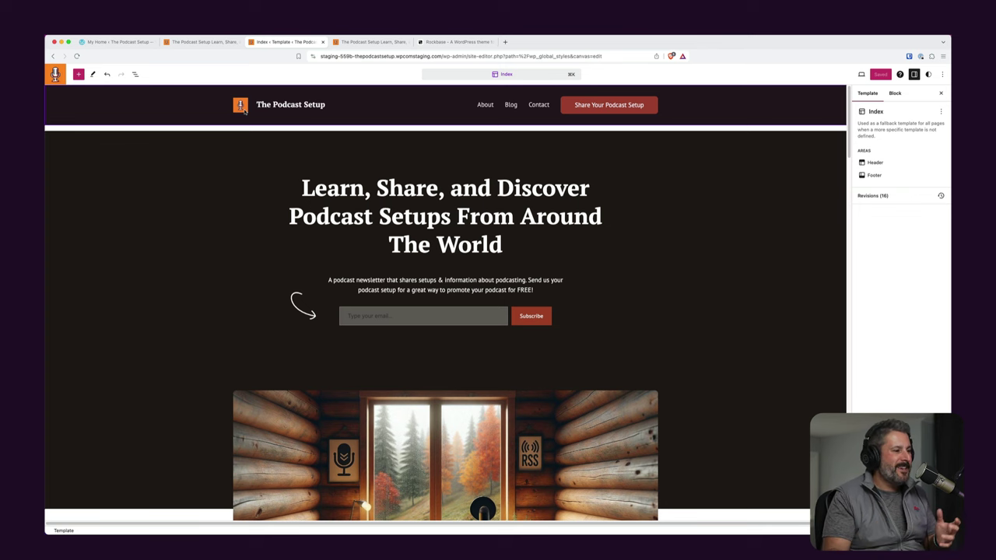
pyautogui.scroll(-3, 280, 415)
pyautogui.scroll(-1, 280, 415)
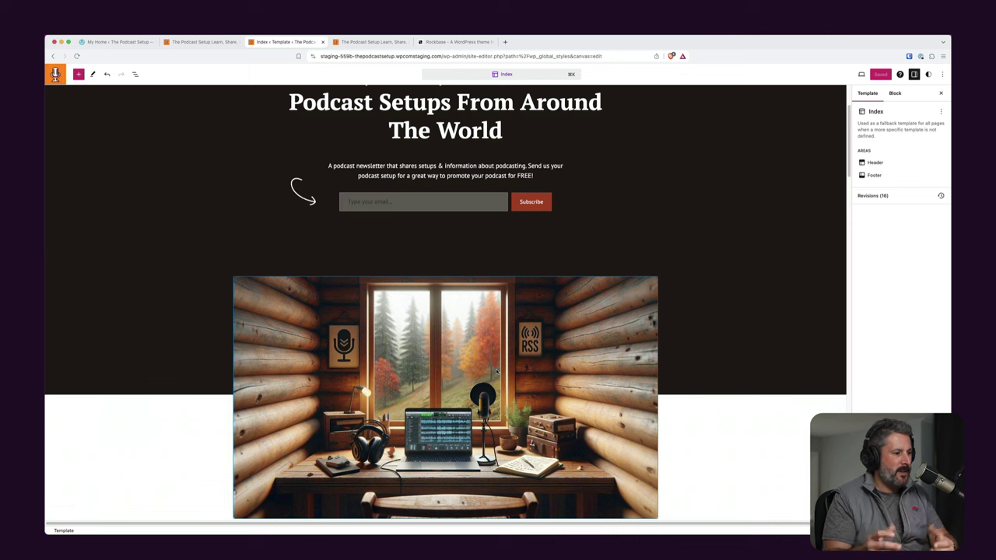
pyautogui.scroll(-1, 451, 467)
pyautogui.scroll(4, 506, 398)
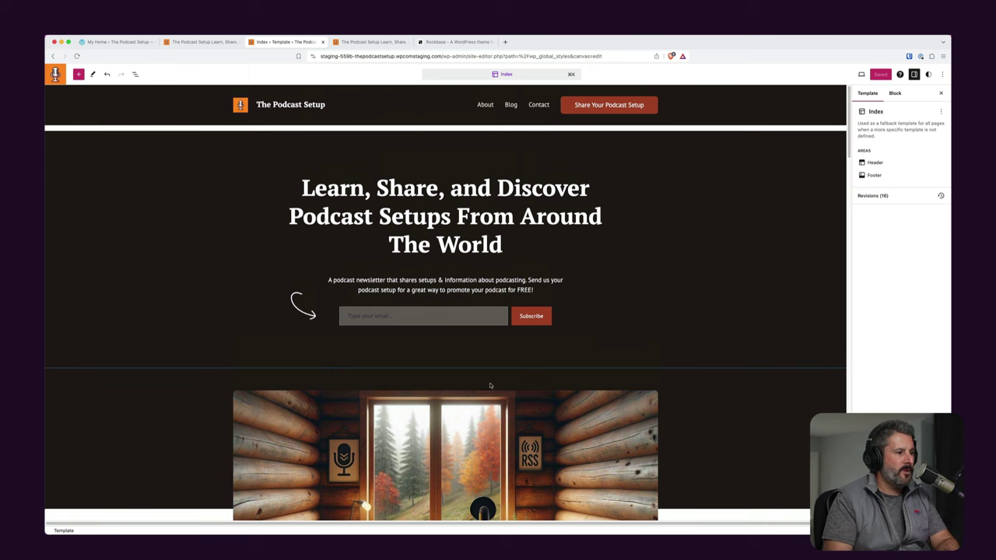
pyautogui.click(204, 185)
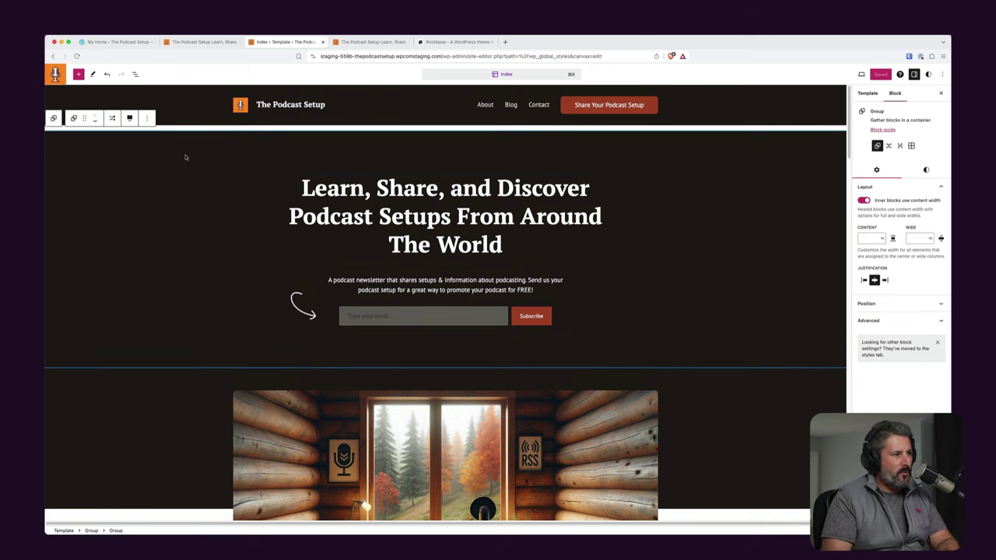
pyautogui.click(135, 74)
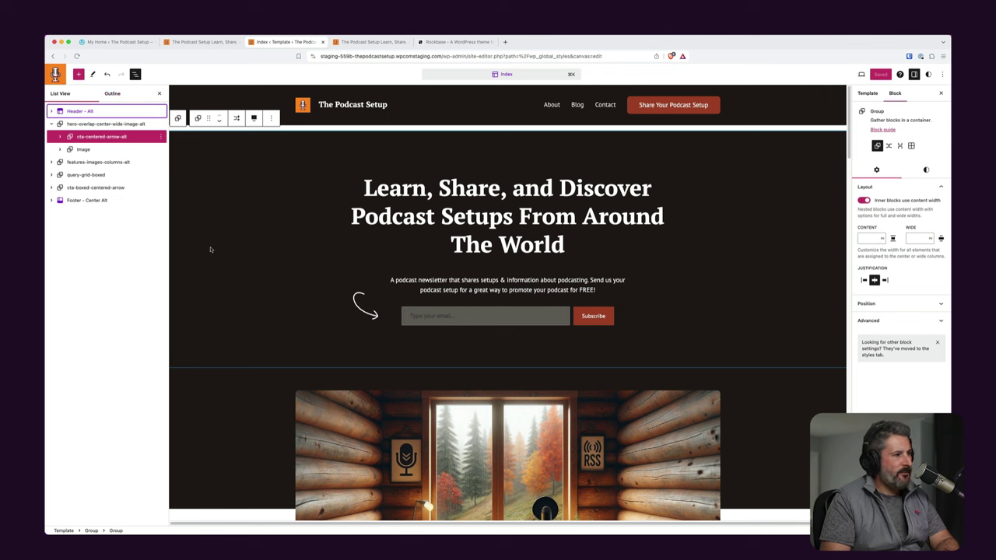
pyautogui.click(78, 74)
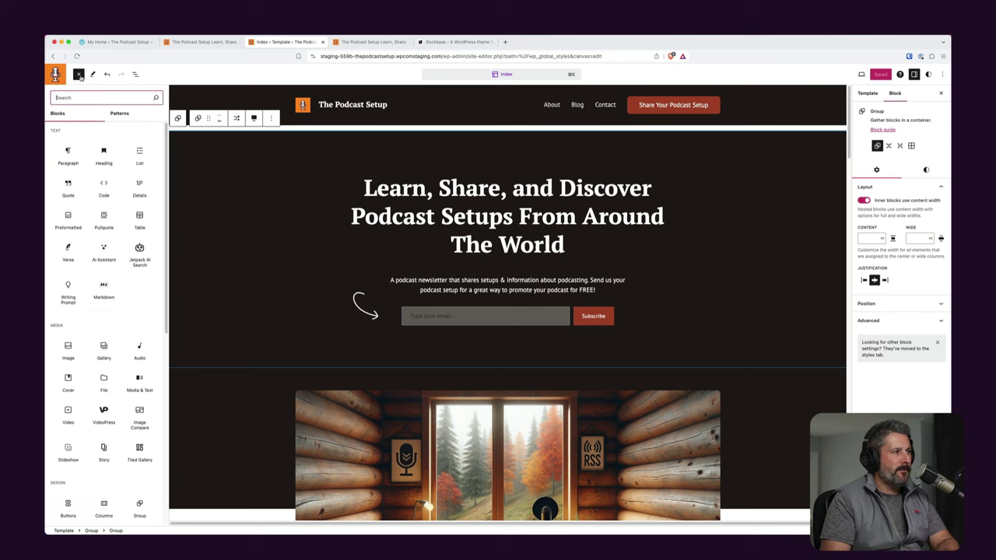
pyautogui.click(109, 117)
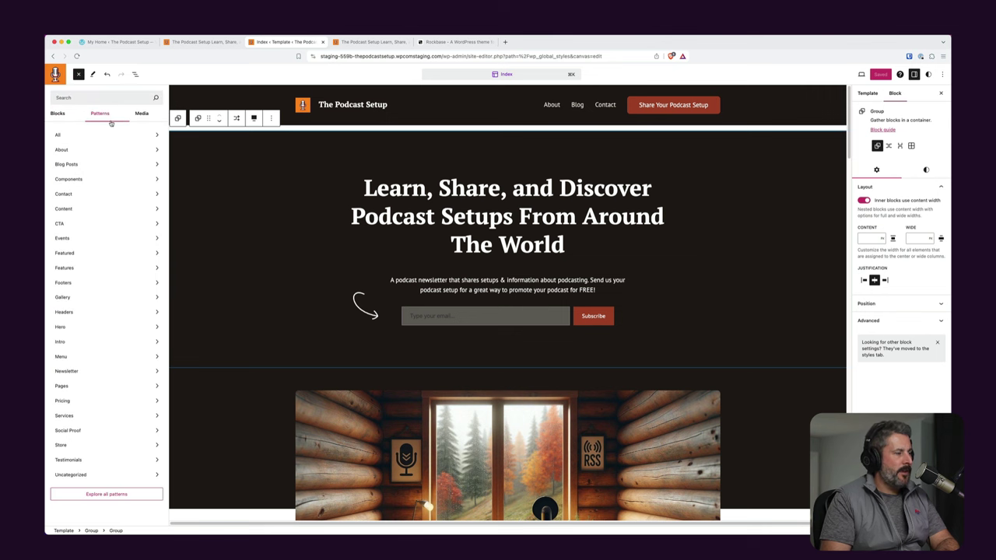
pyautogui.click(100, 225)
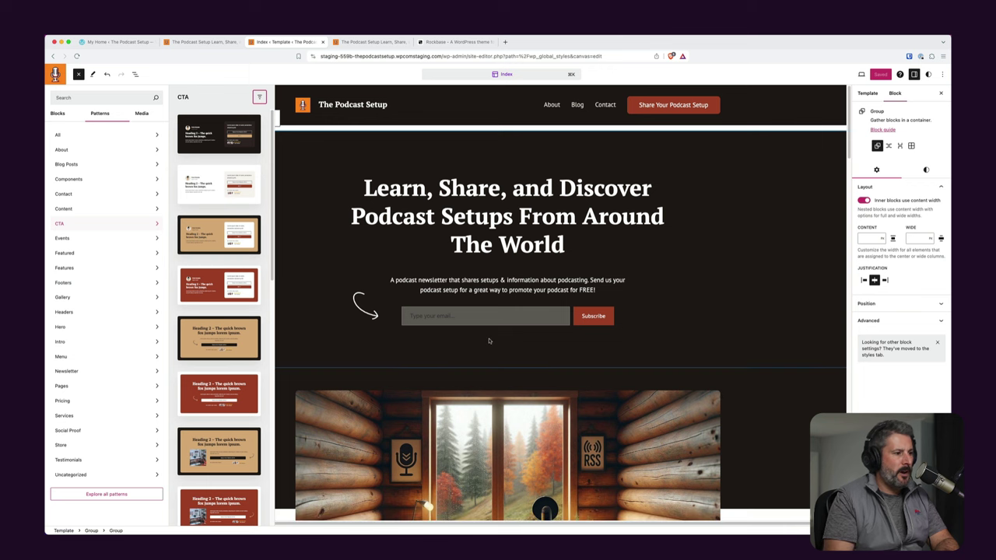
pyautogui.press('Escape')
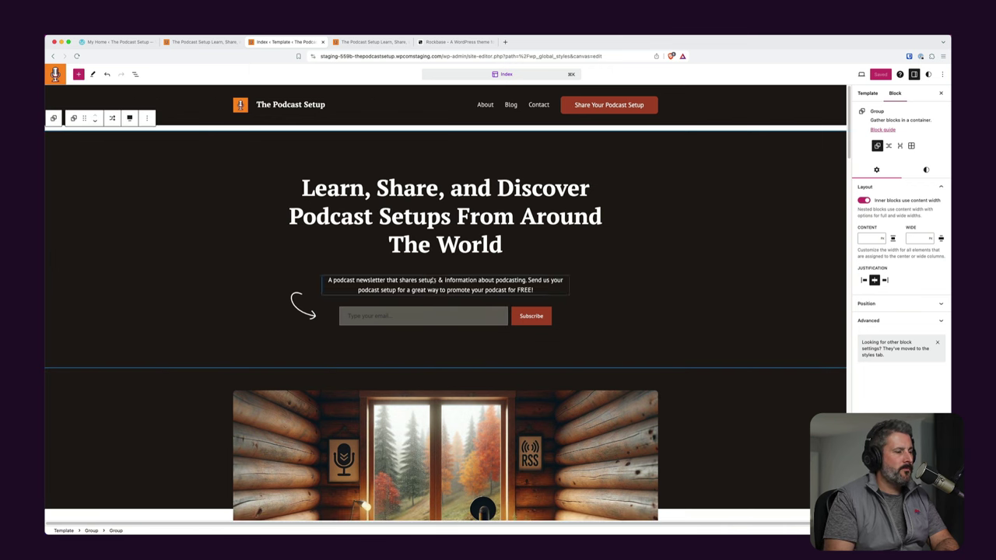
pyautogui.scroll(-6, 389, 343)
pyautogui.scroll(-5, 400, 349)
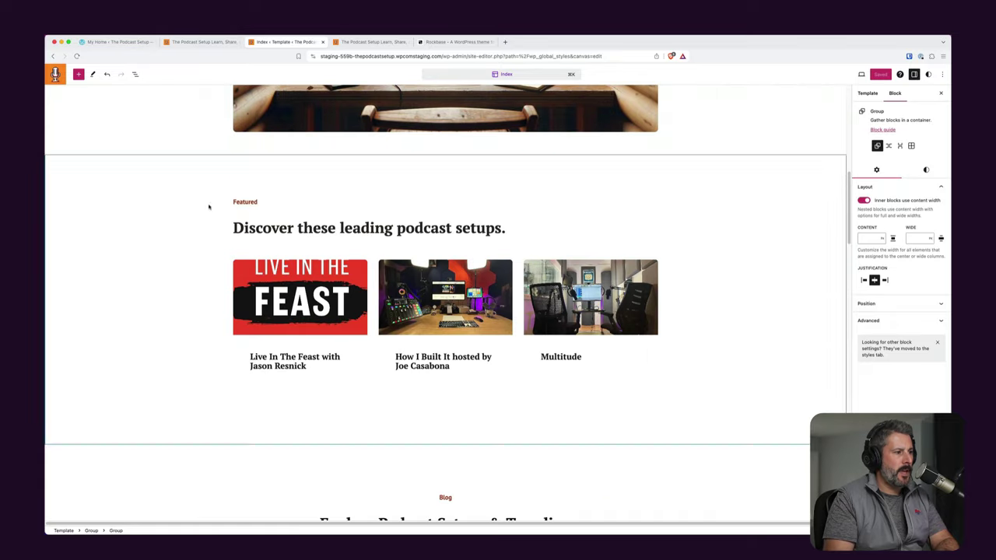
pyautogui.click(227, 232)
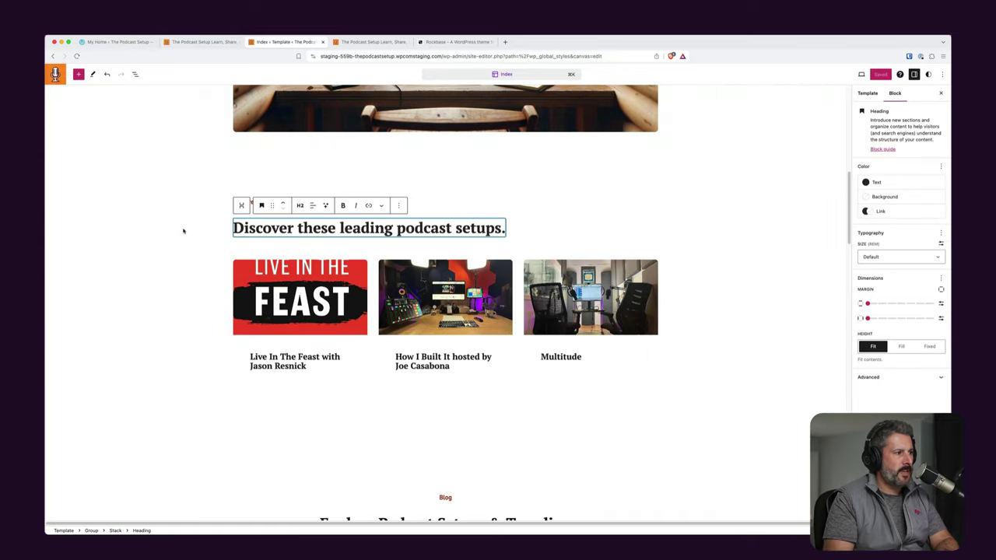
pyautogui.click(199, 232)
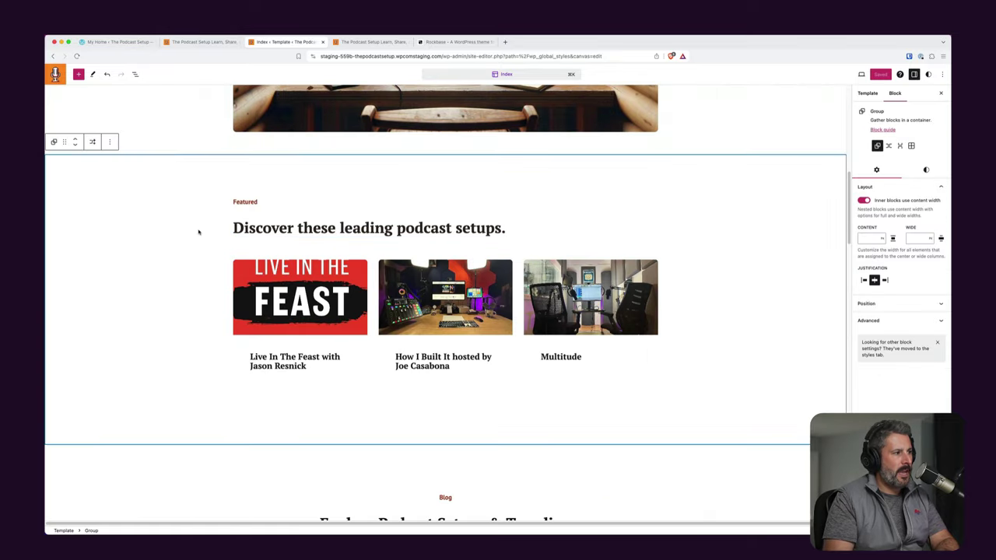
pyautogui.click(135, 74)
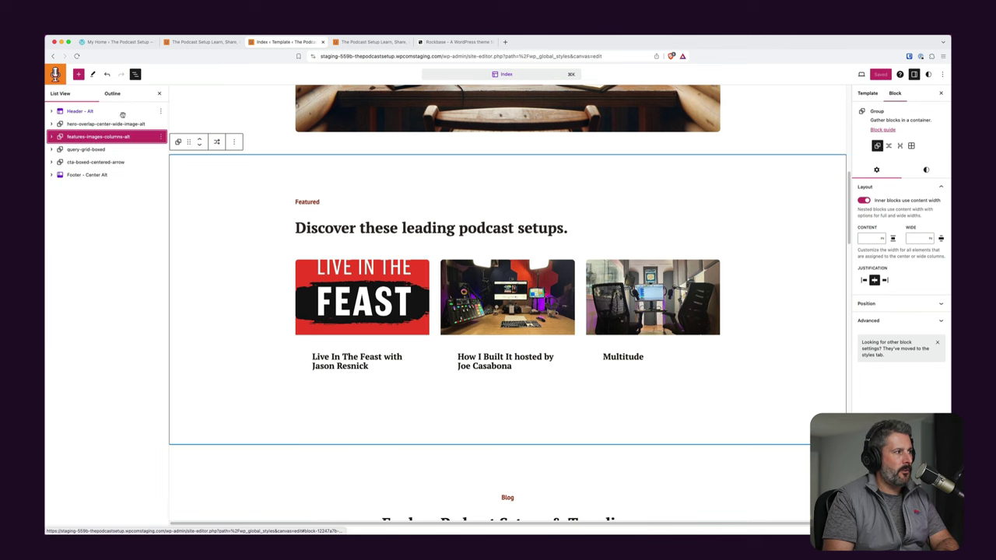
pyautogui.click(51, 137)
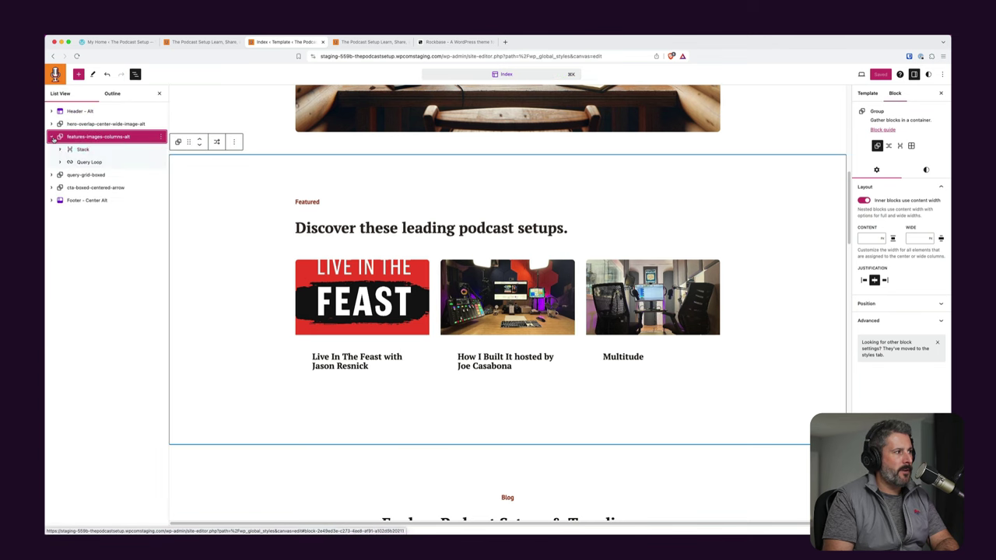
pyautogui.click(60, 149)
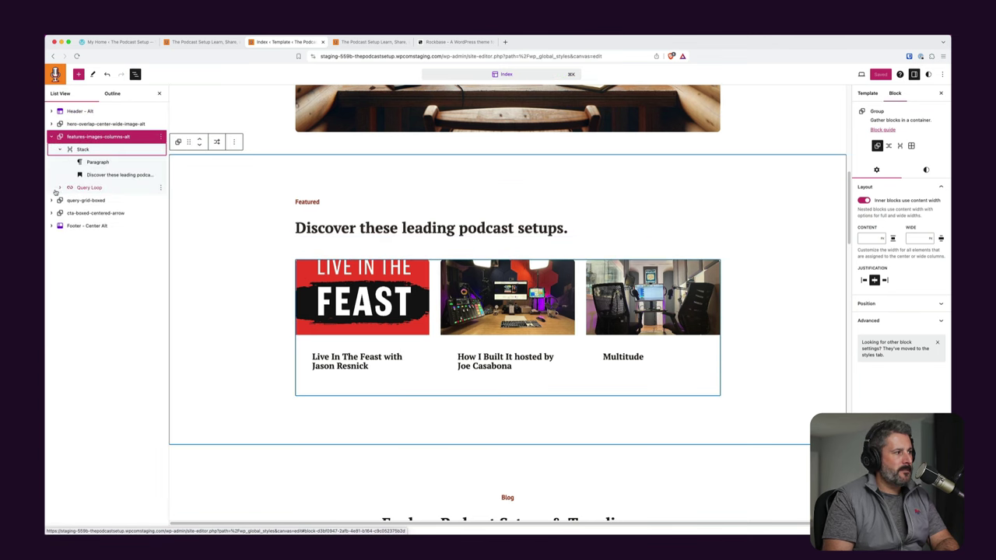
pyautogui.click(59, 189)
pyautogui.click(70, 200)
pyautogui.click(70, 226)
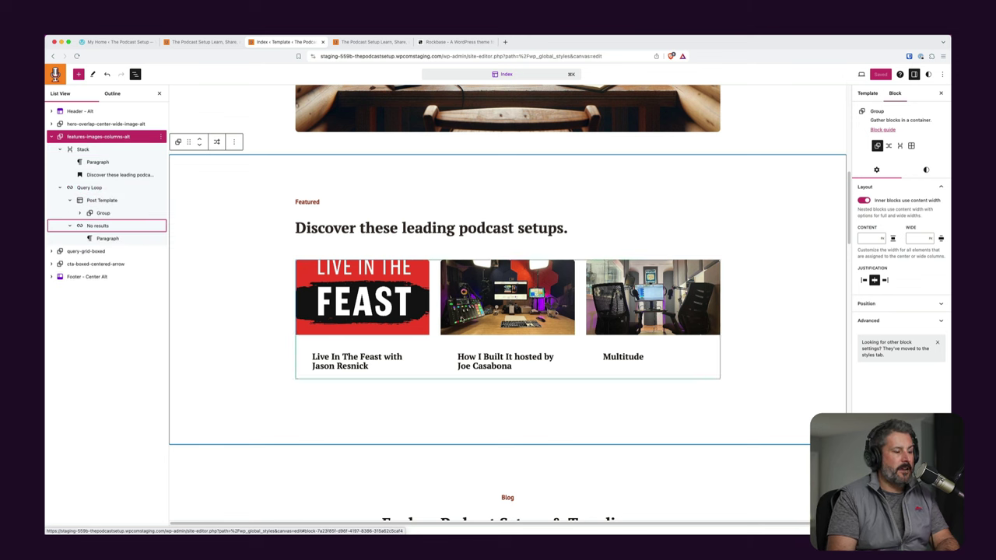
pyautogui.click(115, 189)
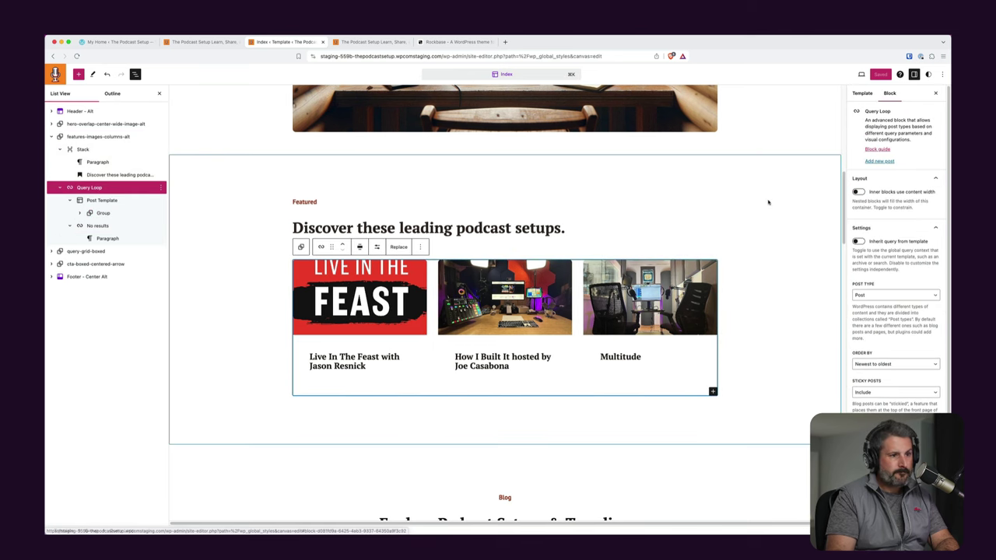
pyautogui.click(102, 201)
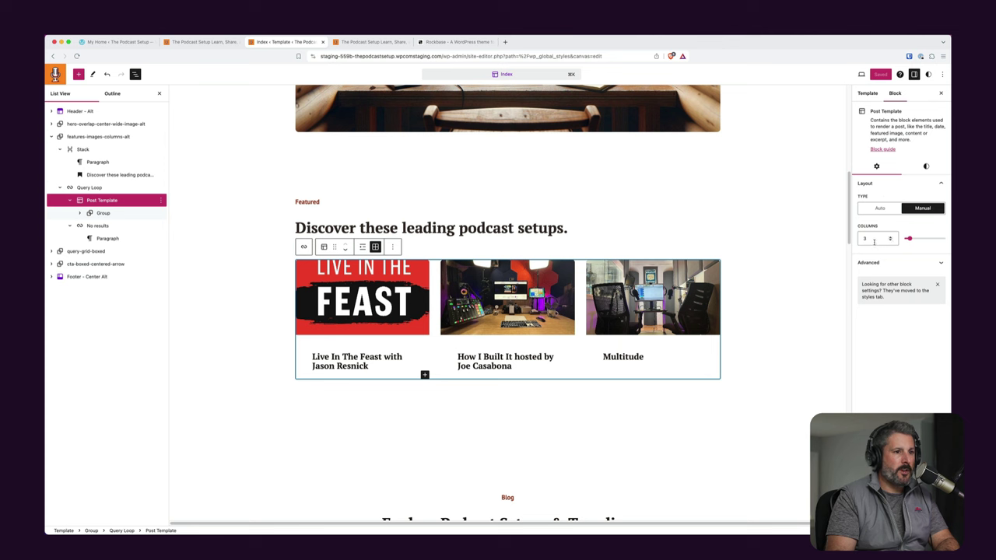
pyautogui.click(870, 296)
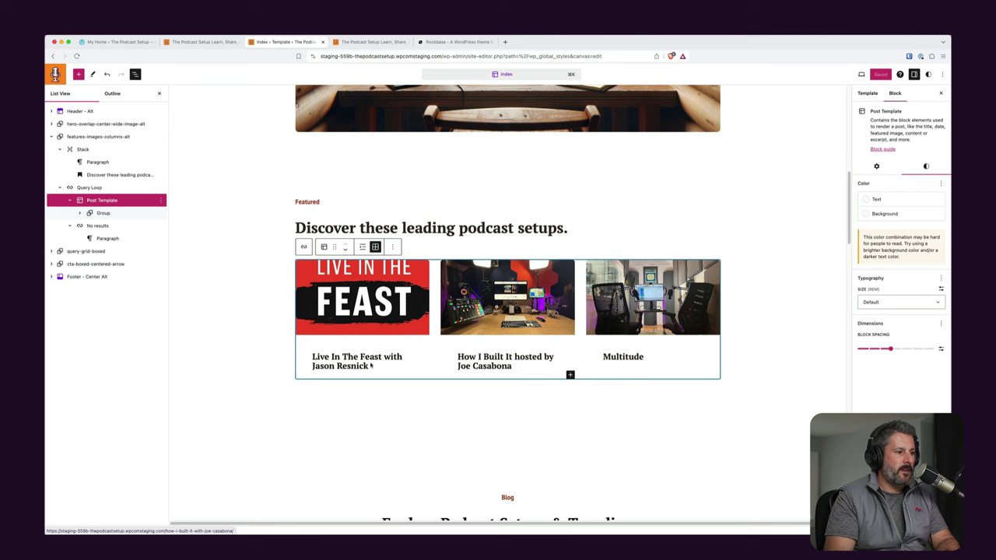
pyautogui.click(320, 363)
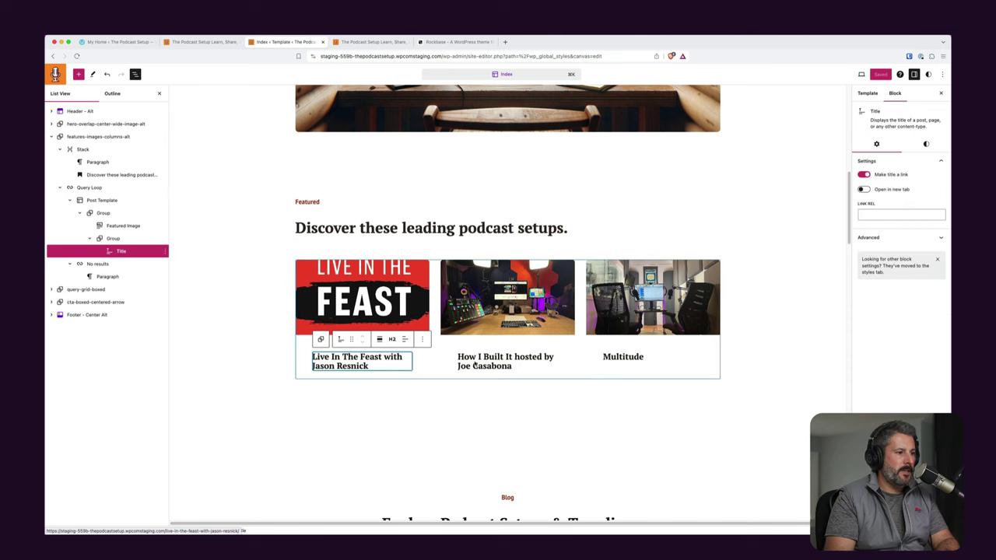
pyautogui.click(474, 365)
pyautogui.click(476, 364)
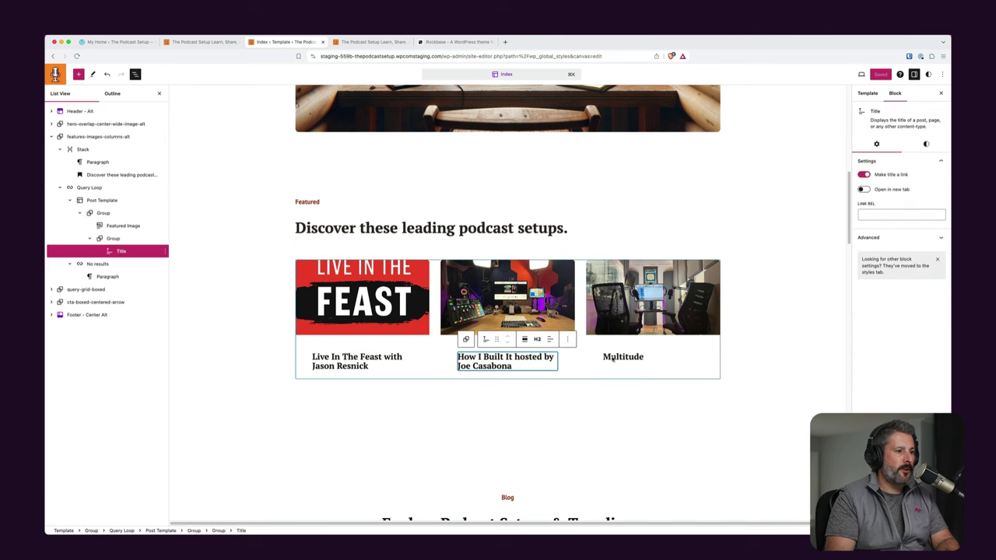
pyautogui.click(612, 359)
pyautogui.click(607, 359)
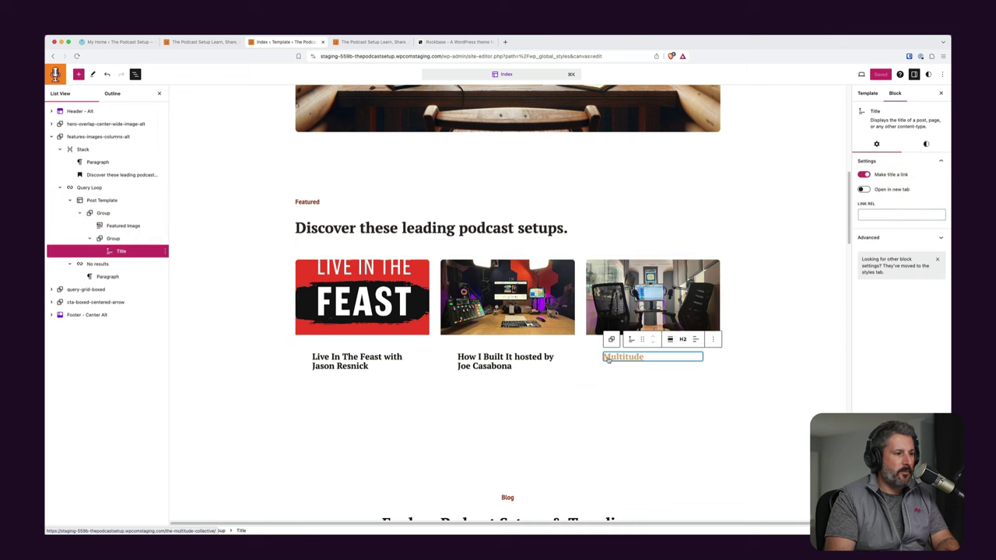
pyautogui.click(327, 365)
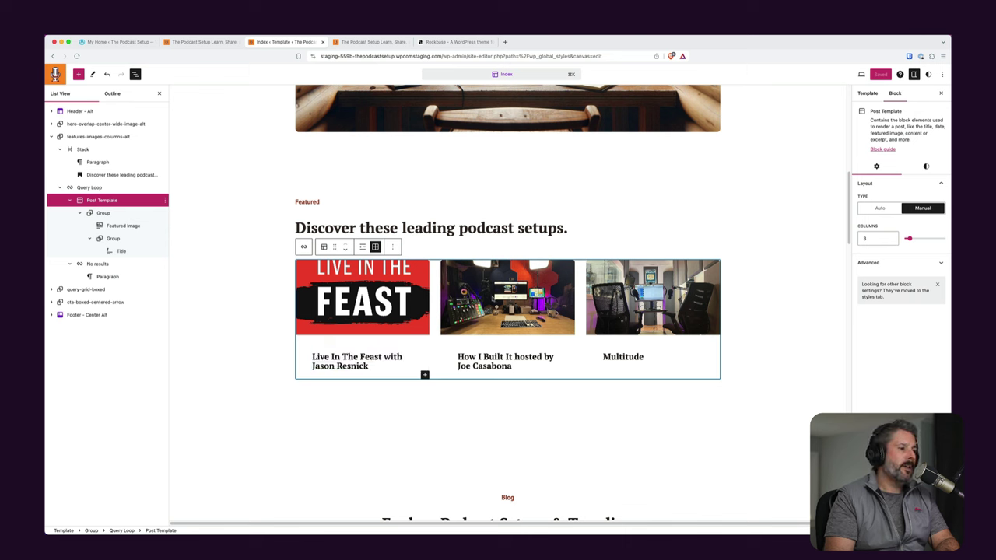
pyautogui.click(131, 226)
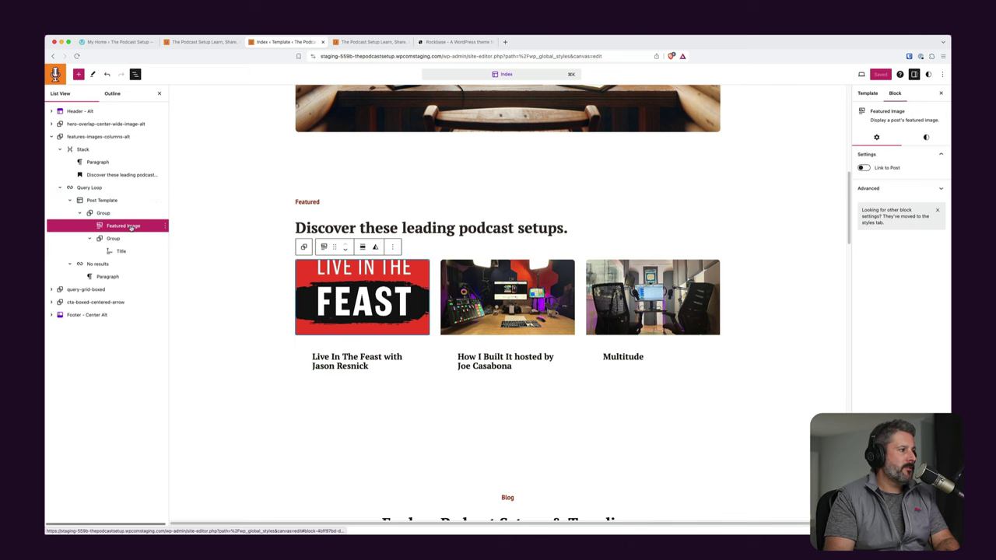
pyautogui.click(134, 253)
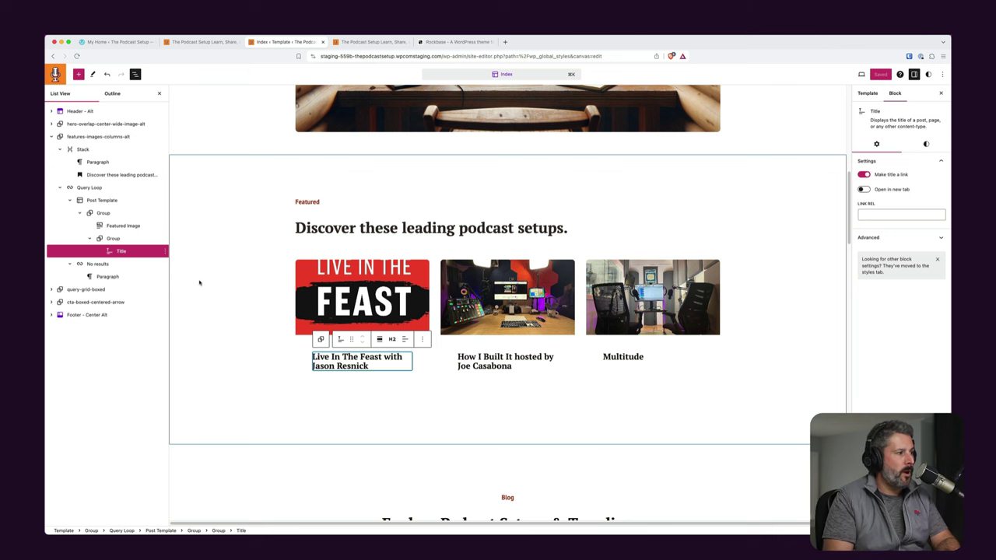
pyautogui.click(100, 188)
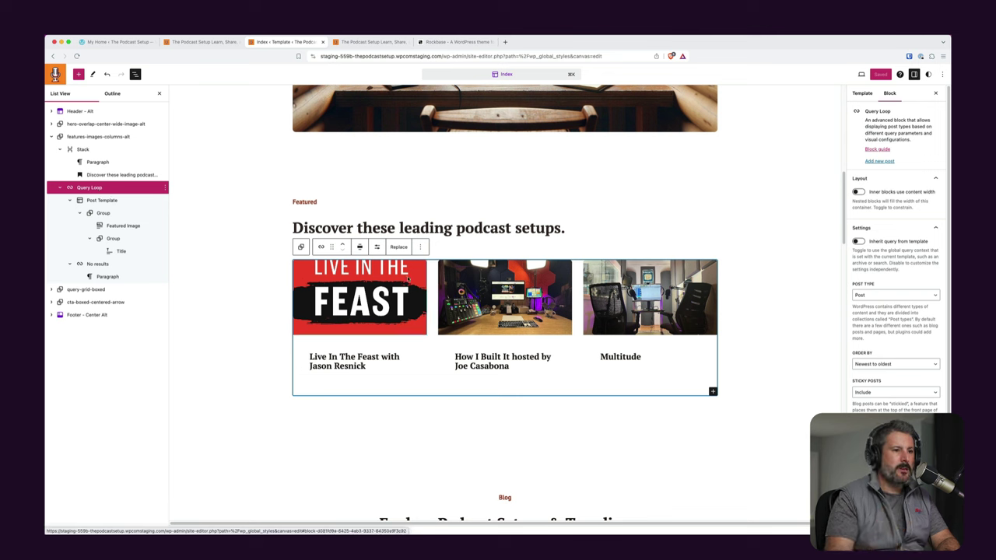
pyautogui.scroll(-2, 881, 301)
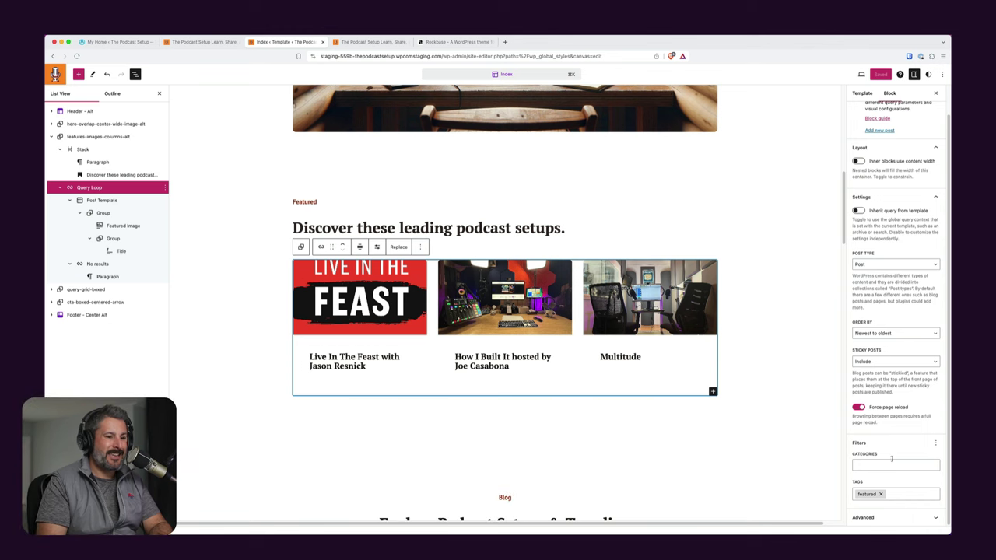
pyautogui.click(896, 495)
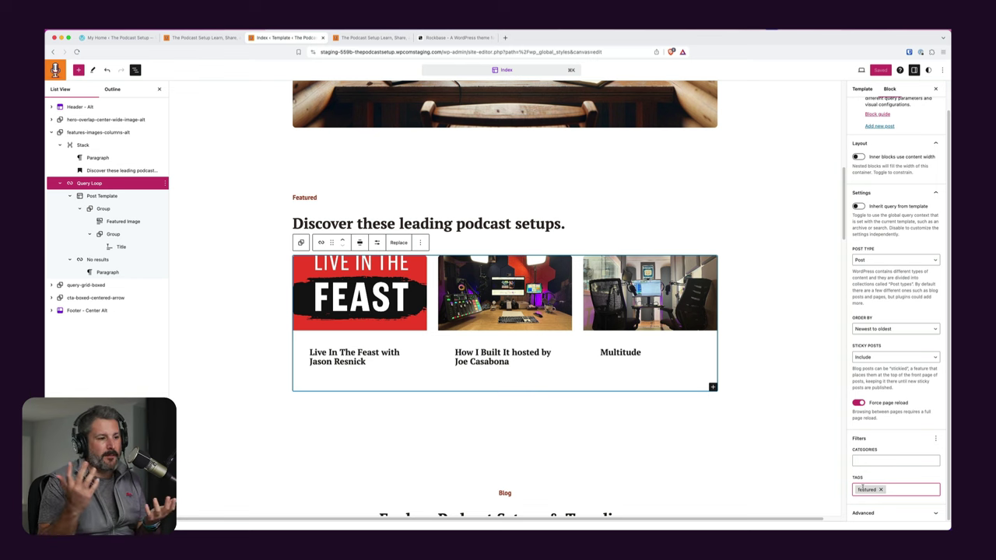
pyautogui.scroll(-5, 330, 347)
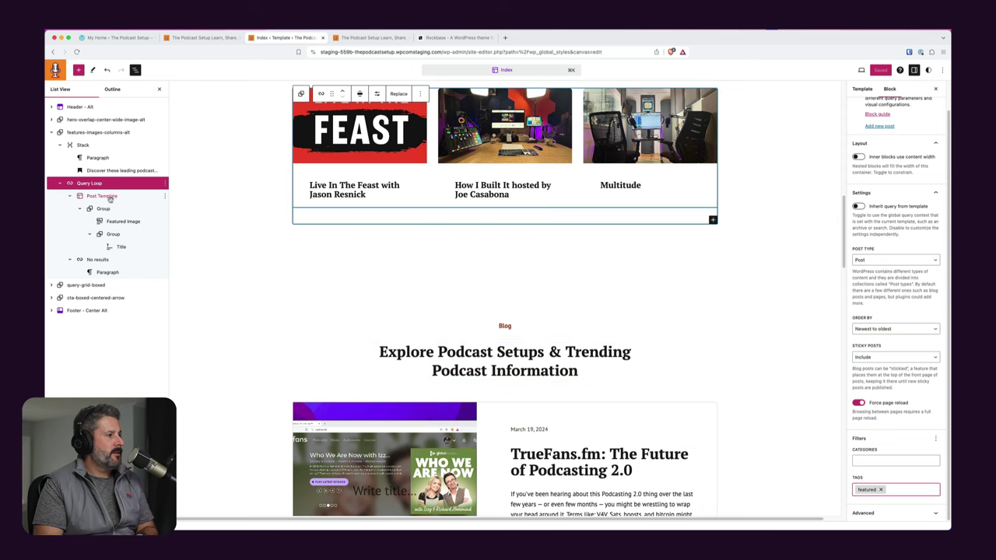
# Select the blog posts grid section and its Explore Podcast Setups heading in the Index template
pyautogui.click(92, 286)
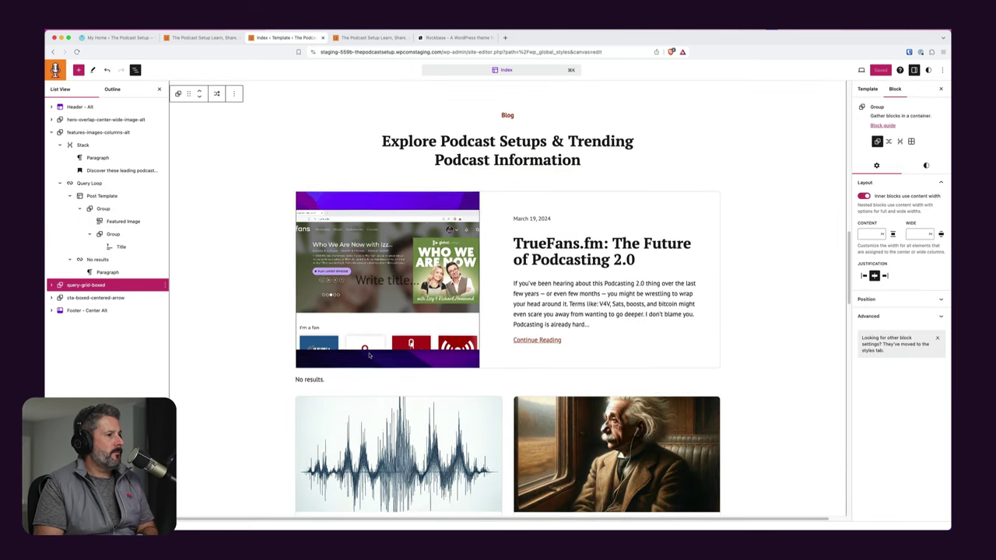
pyautogui.click(643, 162)
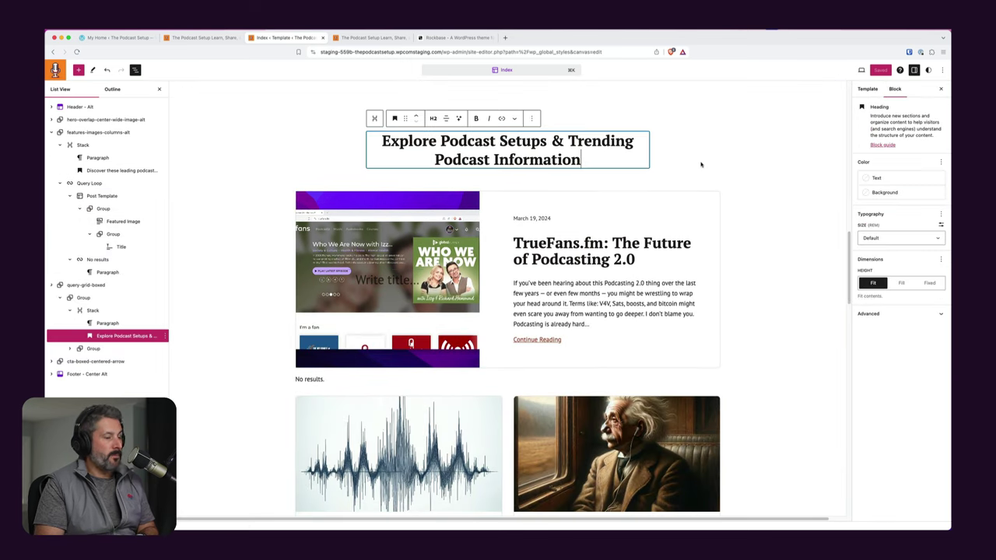
pyautogui.click(99, 288)
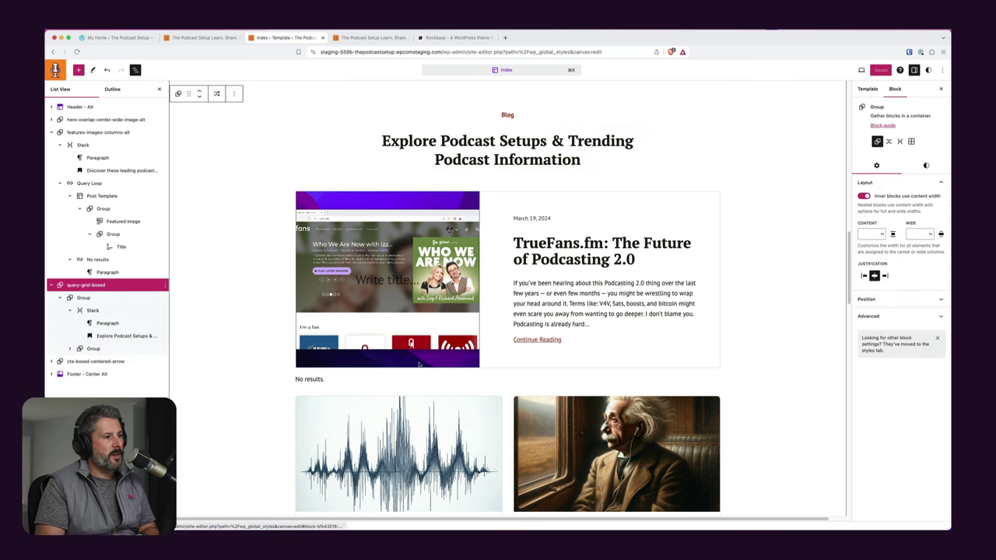
pyautogui.scroll(-2, 218, 278)
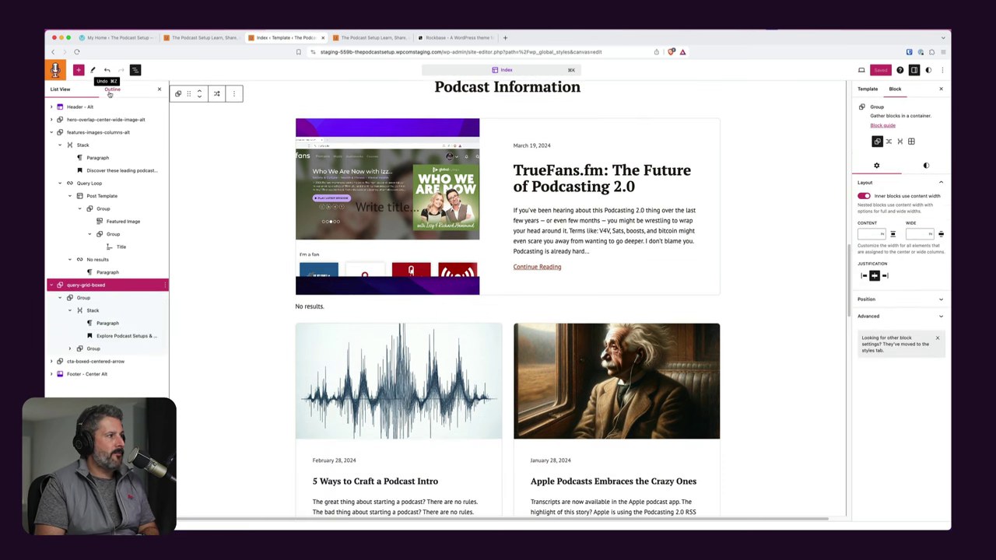
# Check the inserter's Patterns tab, then use the Cmd+K search 'patter' to reach the Patterns page
pyautogui.click(79, 71)
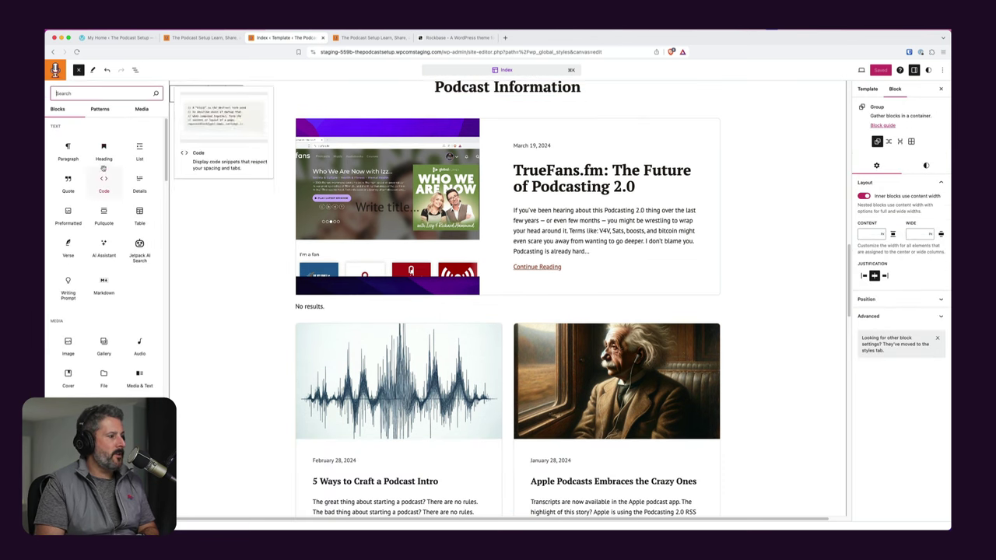
pyautogui.click(99, 109)
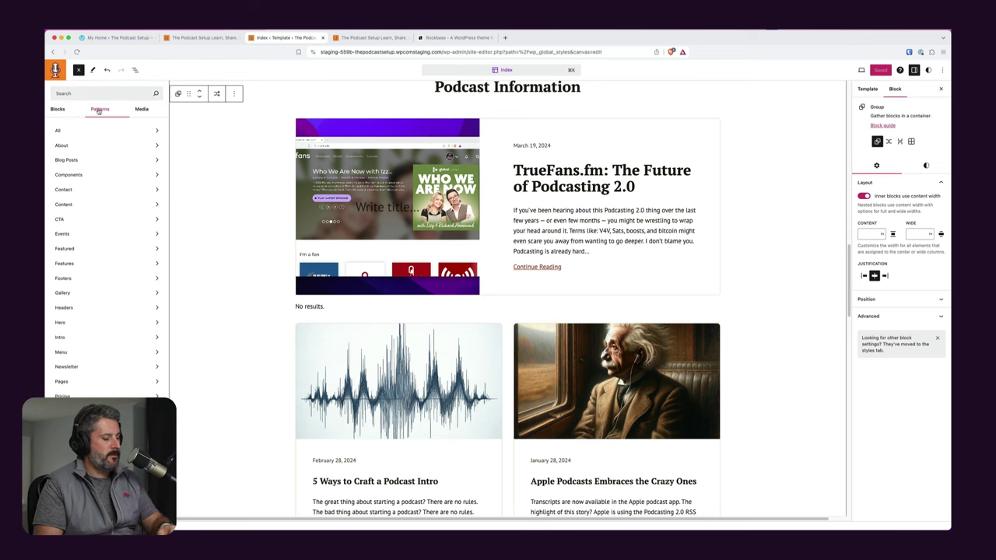
pyautogui.press('super+k')
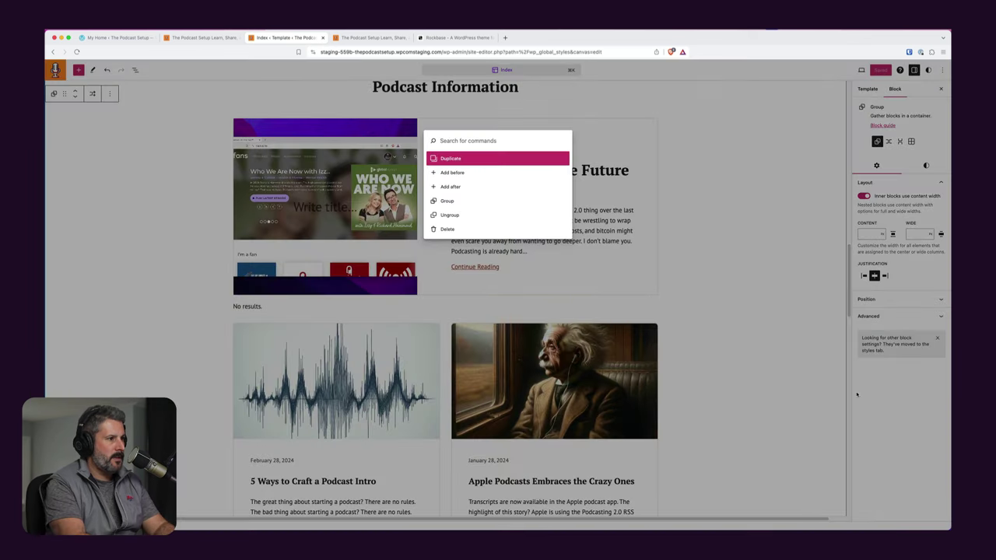
pyautogui.write('patter')
pyautogui.press('Return')
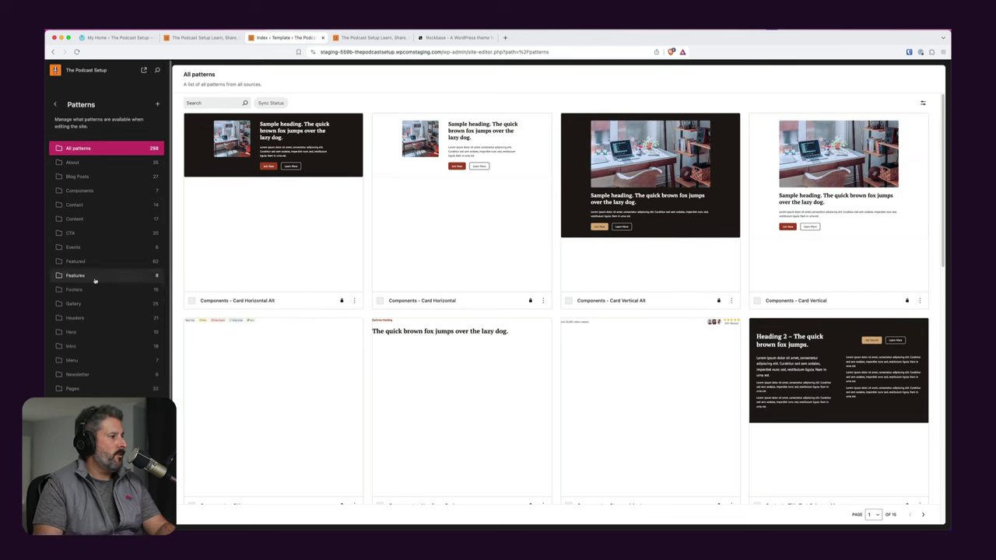
# Filter the Patterns screen to the Content, then Blog Posts category
pyautogui.scroll(-2, 99, 297)
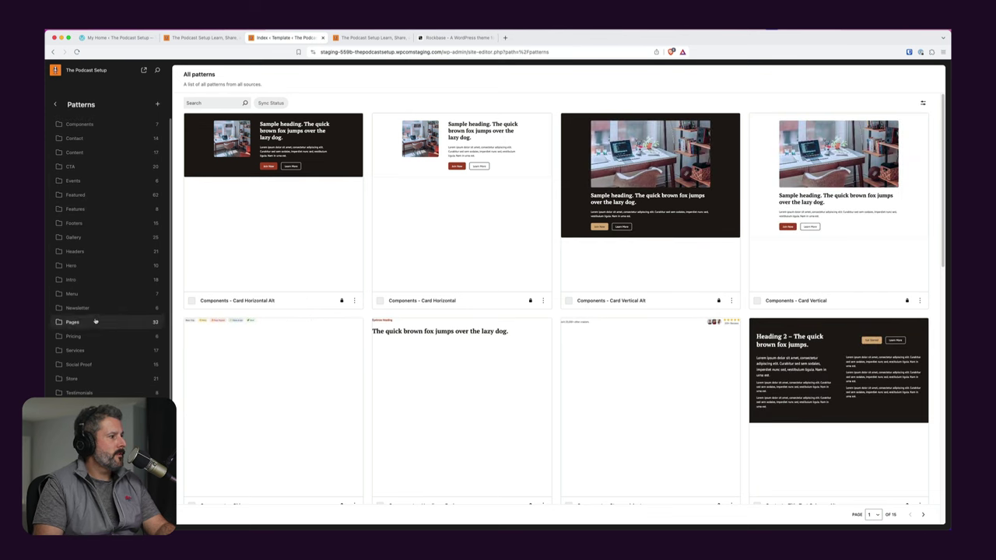
pyautogui.scroll(2, 97, 342)
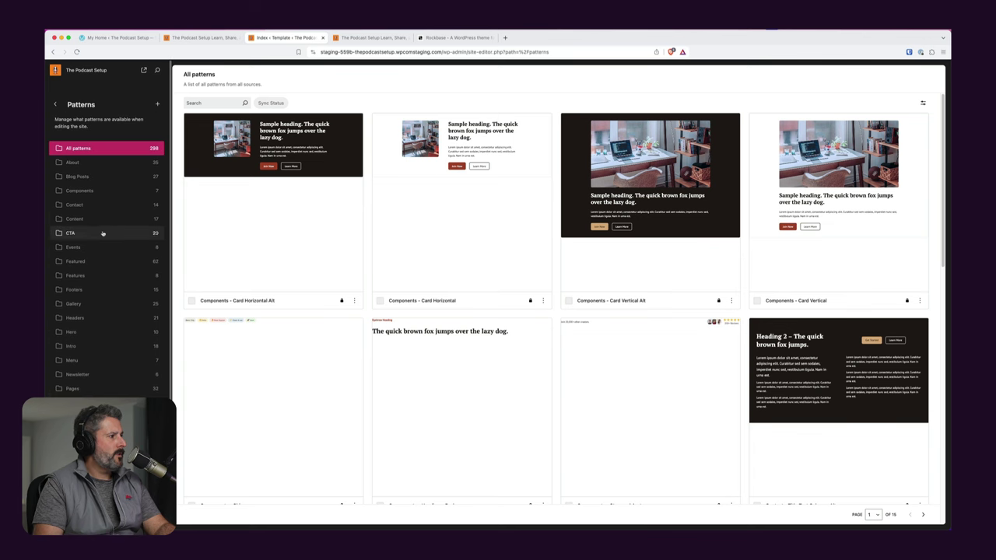
pyautogui.click(101, 221)
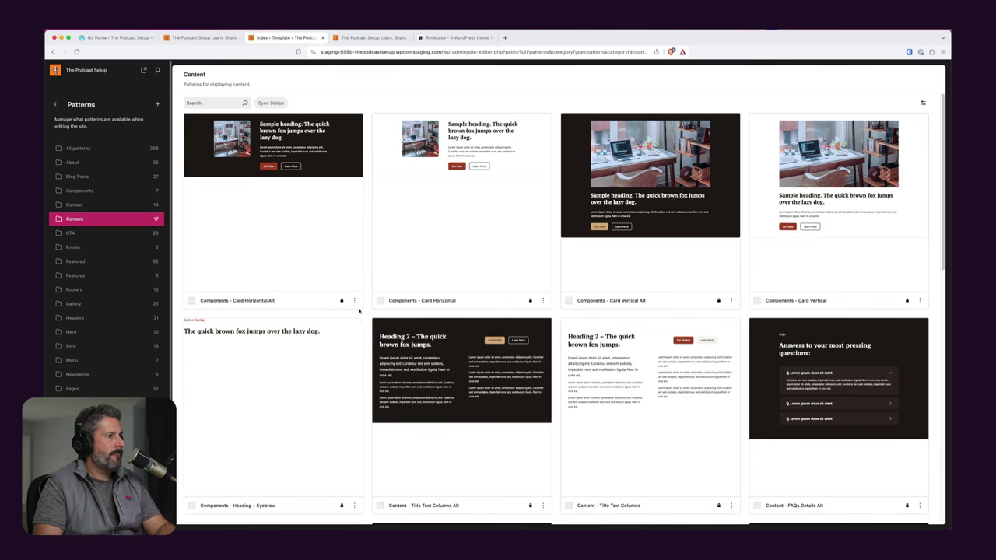
pyautogui.scroll(-5, 359, 312)
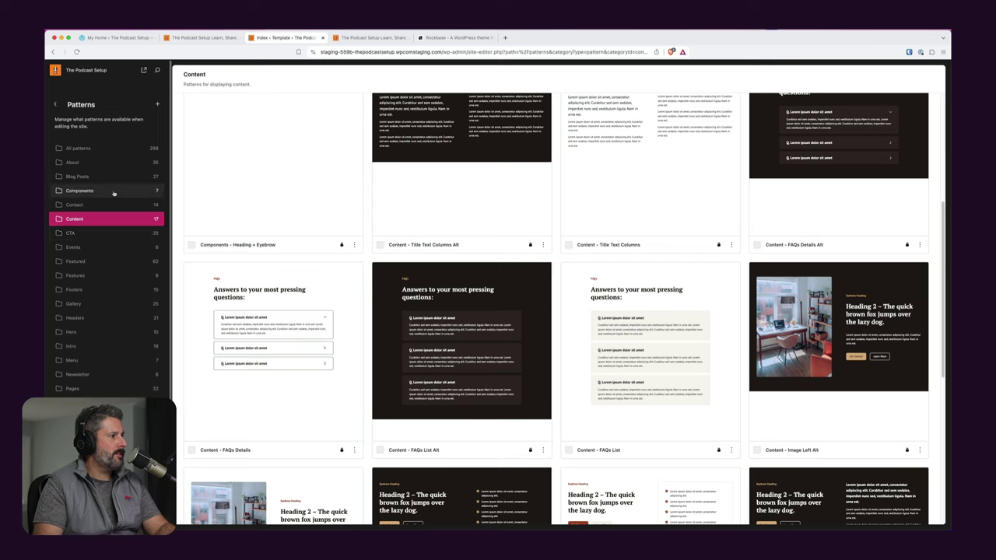
pyautogui.click(114, 177)
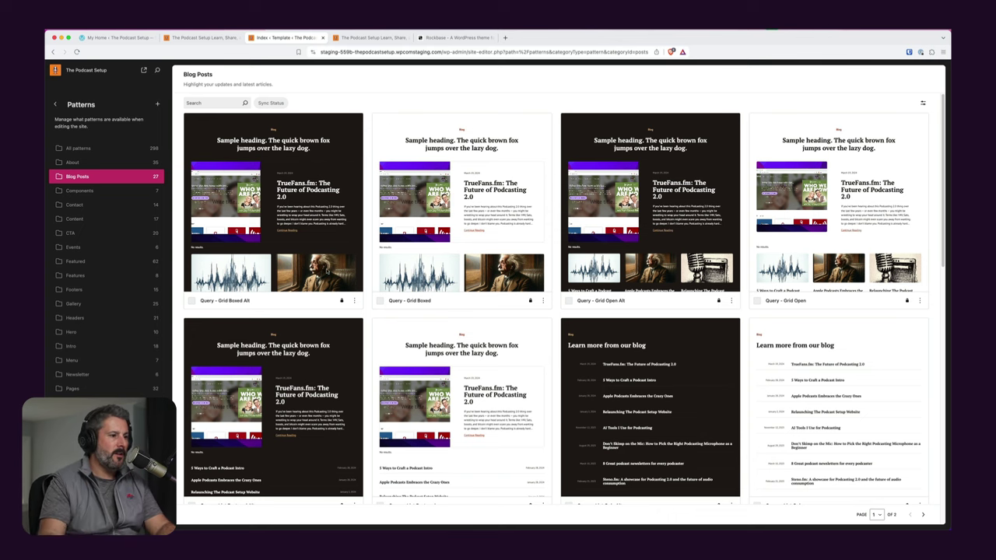
# Bring up the Actions menu for the Query – List Featured pattern
pyautogui.scroll(-2, 446, 381)
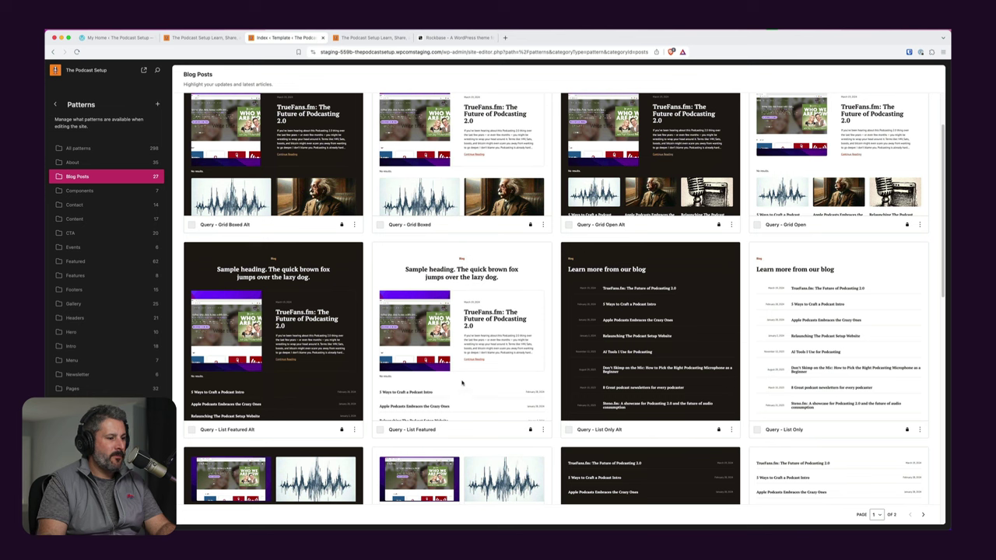
pyautogui.click(543, 429)
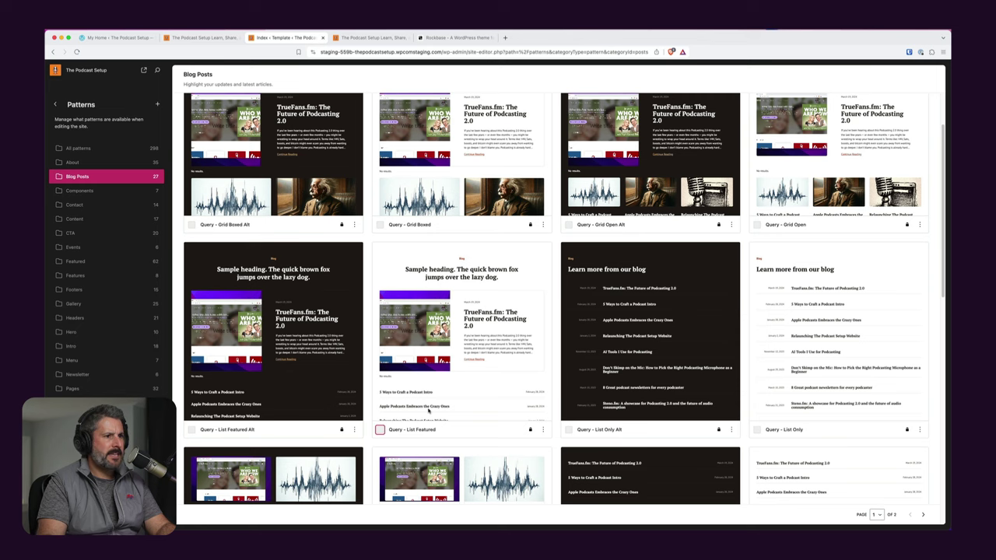
pyautogui.scroll(2, 429, 410)
pyautogui.scroll(-2, 431, 430)
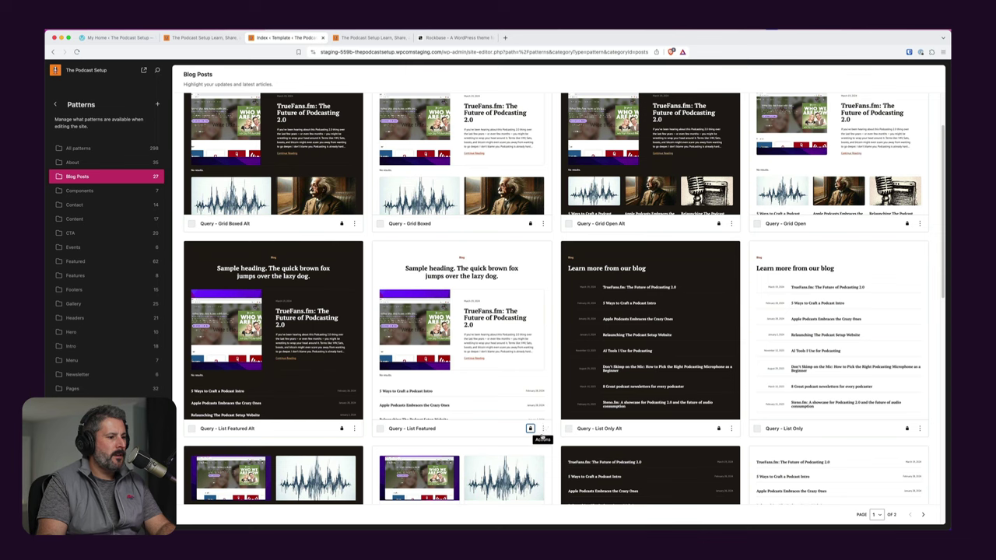
pyautogui.scroll(-2, 542, 430)
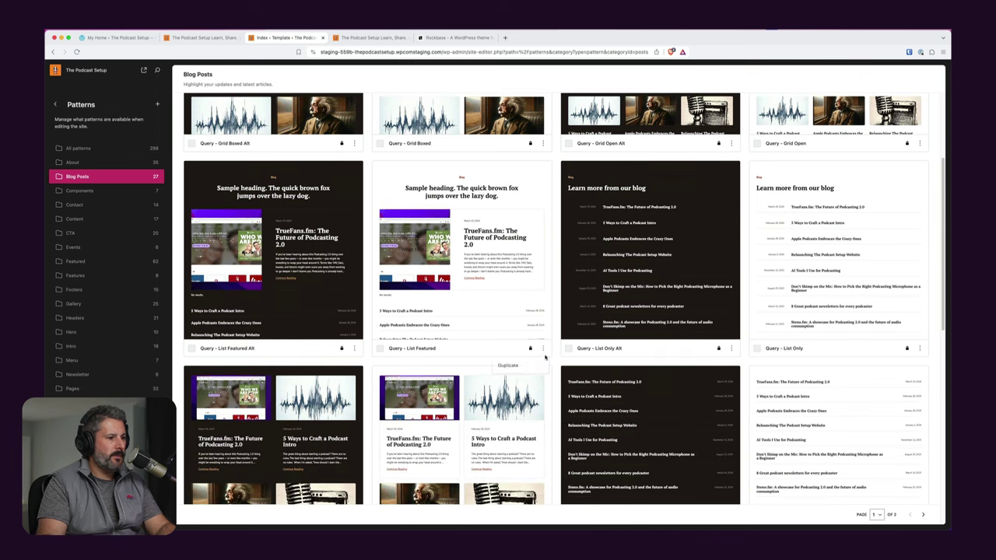
# Duplicate Query – List Featured as a non-synced pattern renamed to the owner's own 'Blog Pattern' name
pyautogui.click(510, 364)
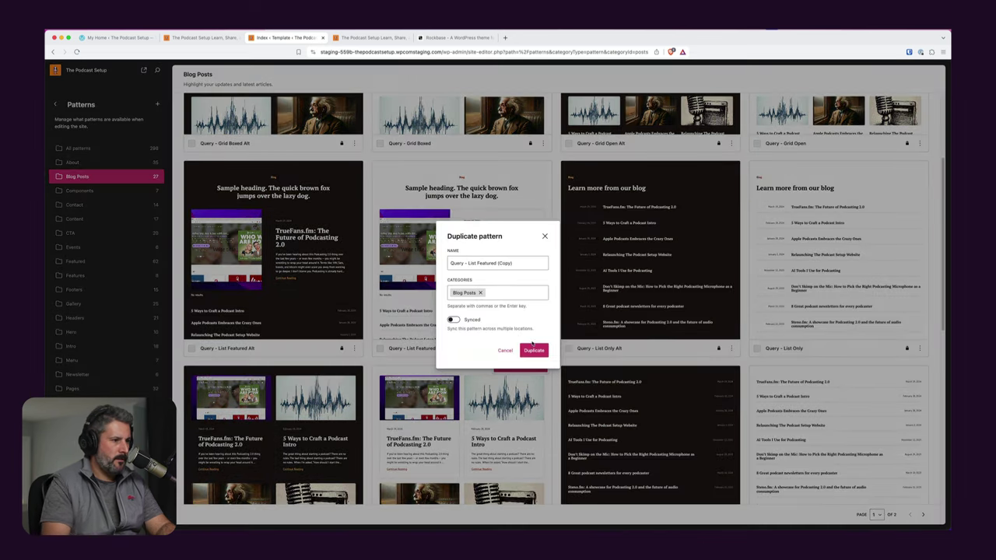
pyautogui.tripleClick(498, 263)
pyautogui.write('Mai')
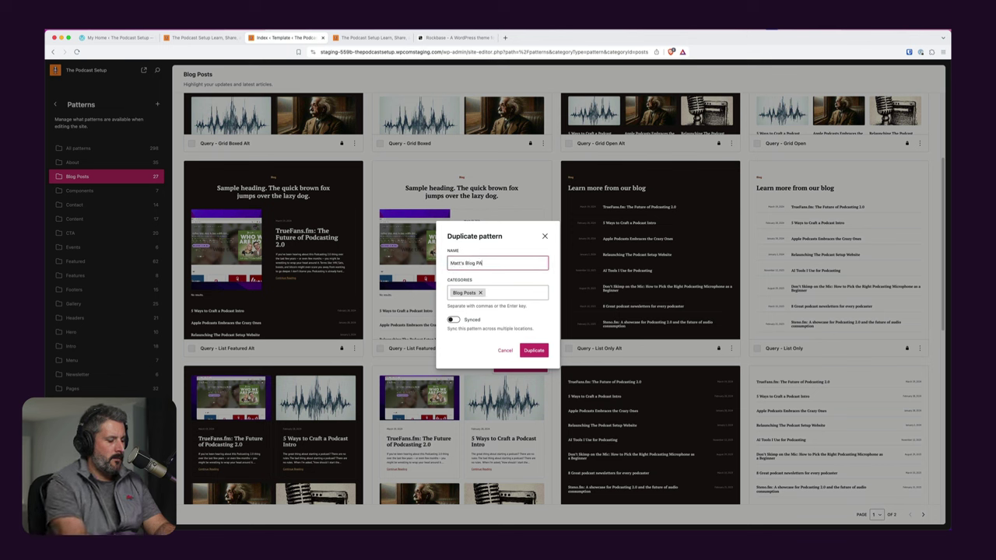
pyautogui.write("t's Blog PAttern")
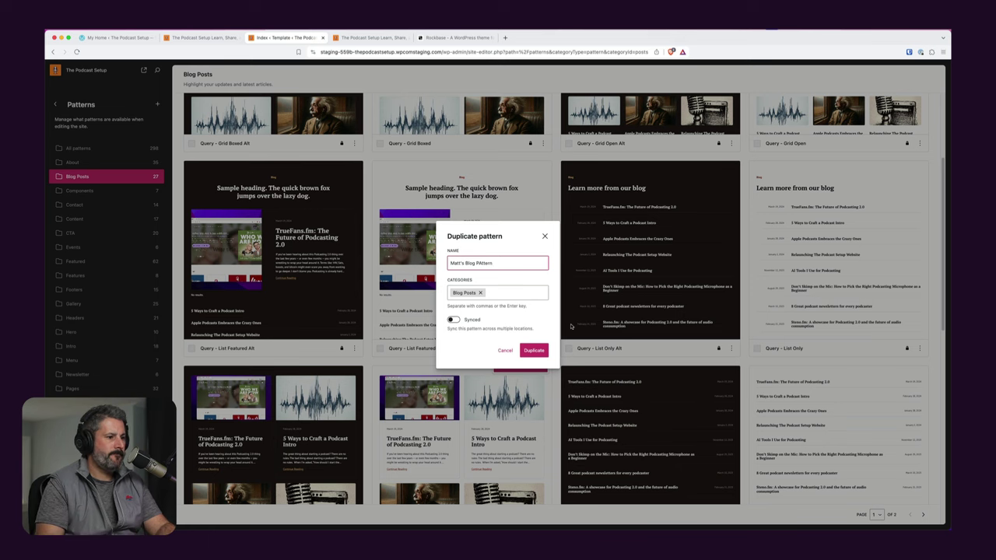
pyautogui.click(534, 350)
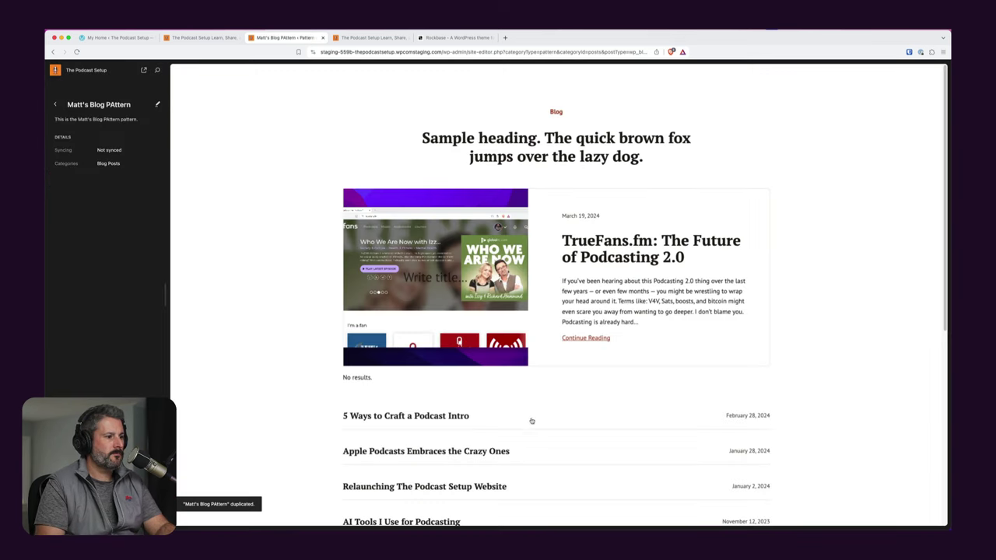
pyautogui.scroll(-2, 506, 436)
# Open the duplicated blog pattern in the pattern editor and look it over
pyautogui.click(691, 168)
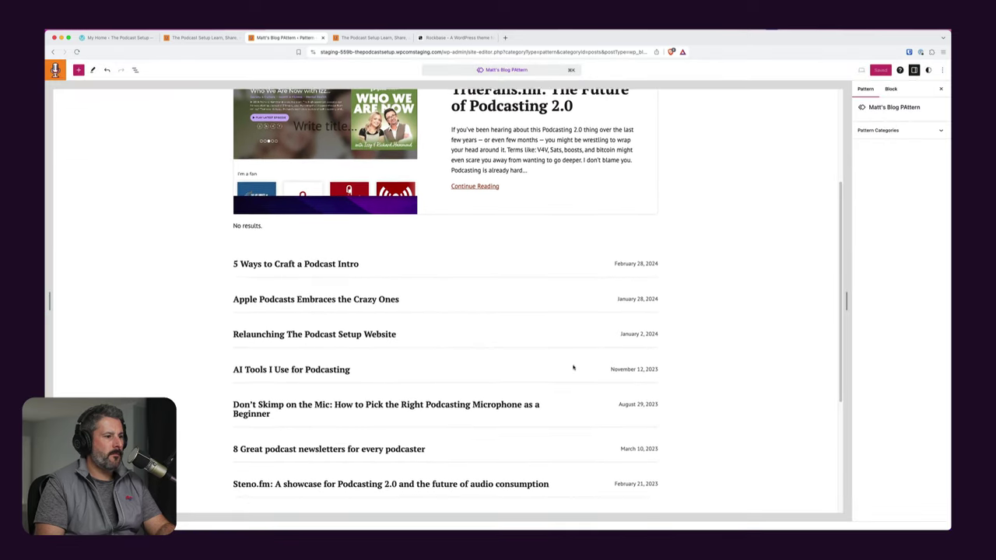
pyautogui.scroll(3, 573, 360)
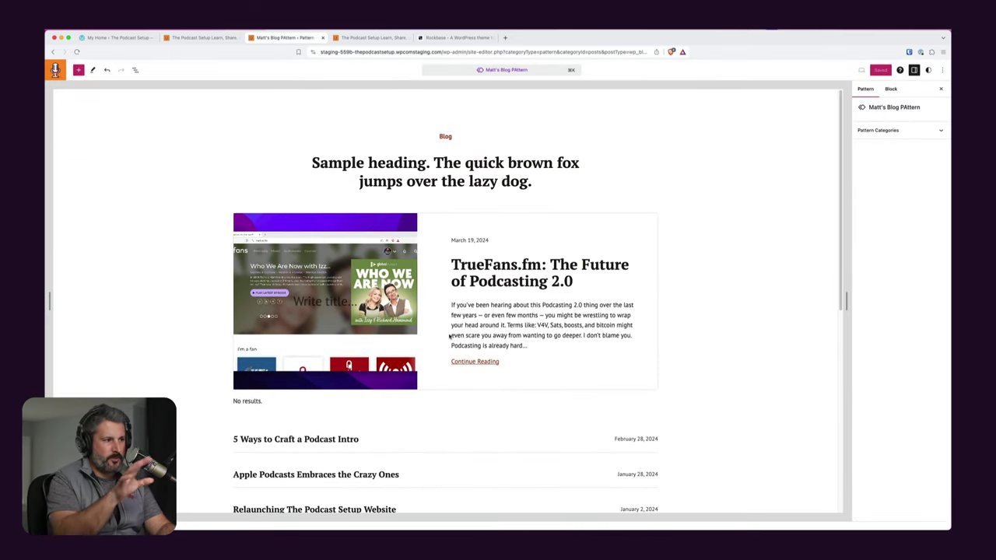
pyautogui.scroll(-4, 443, 335)
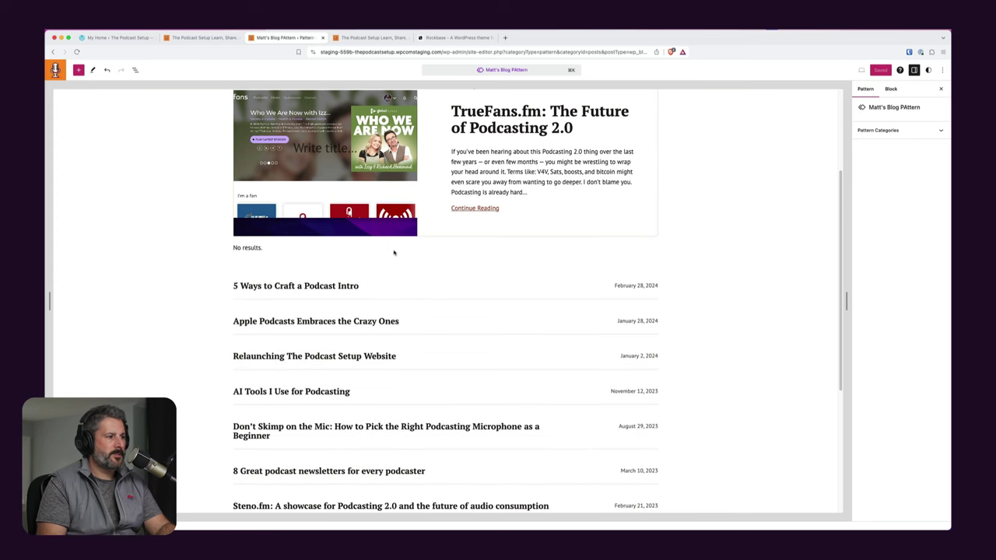
# Expand the pattern's List View through query-list-featured, Group, Stack and inner Group to both Query Loops
pyautogui.click(136, 70)
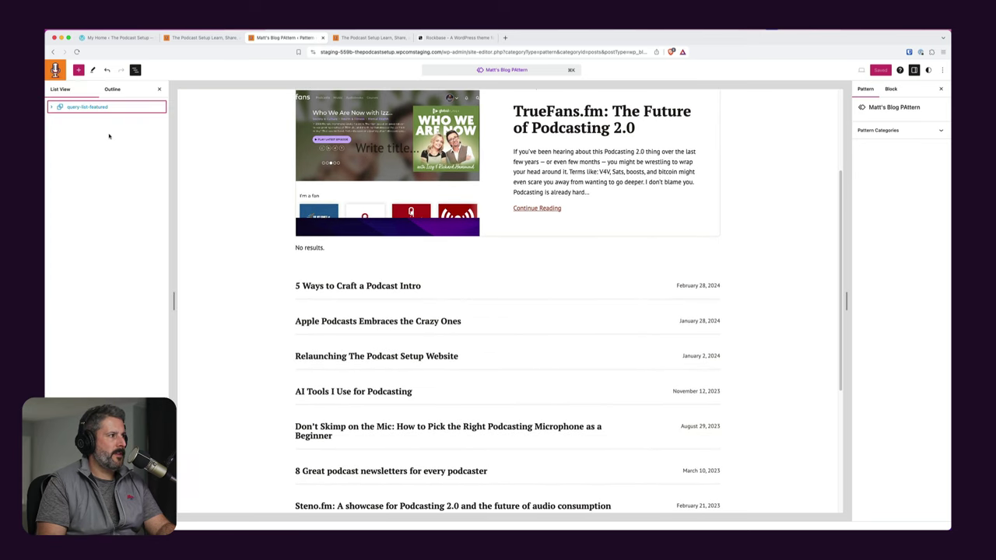
pyautogui.click(52, 106)
pyautogui.click(59, 121)
pyautogui.click(70, 132)
pyautogui.click(71, 170)
pyautogui.click(80, 183)
pyautogui.click(80, 222)
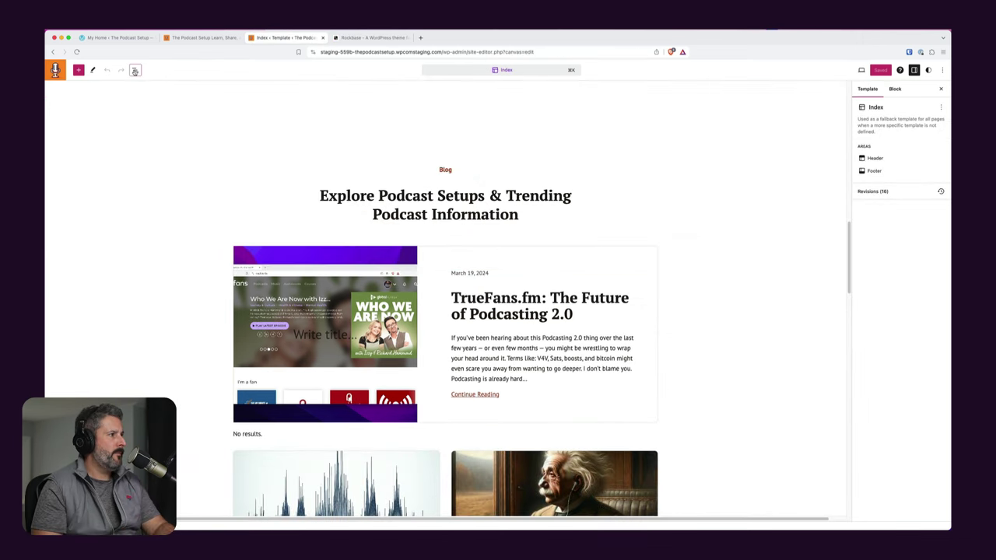
# In the Index template's List View, expand query-grid-boxed down to its two Query Loop blocks
pyautogui.click(134, 71)
pyautogui.click(93, 145)
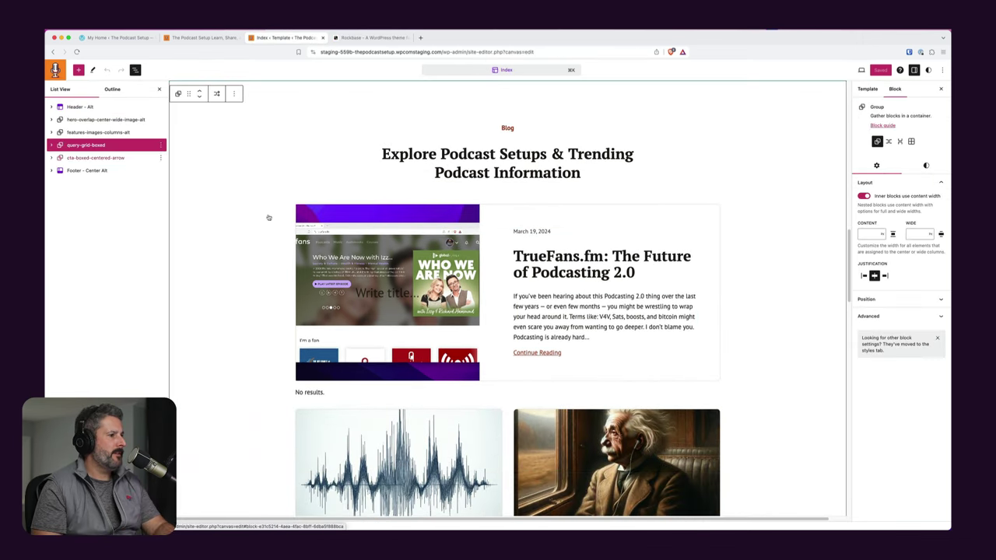
pyautogui.click(52, 145)
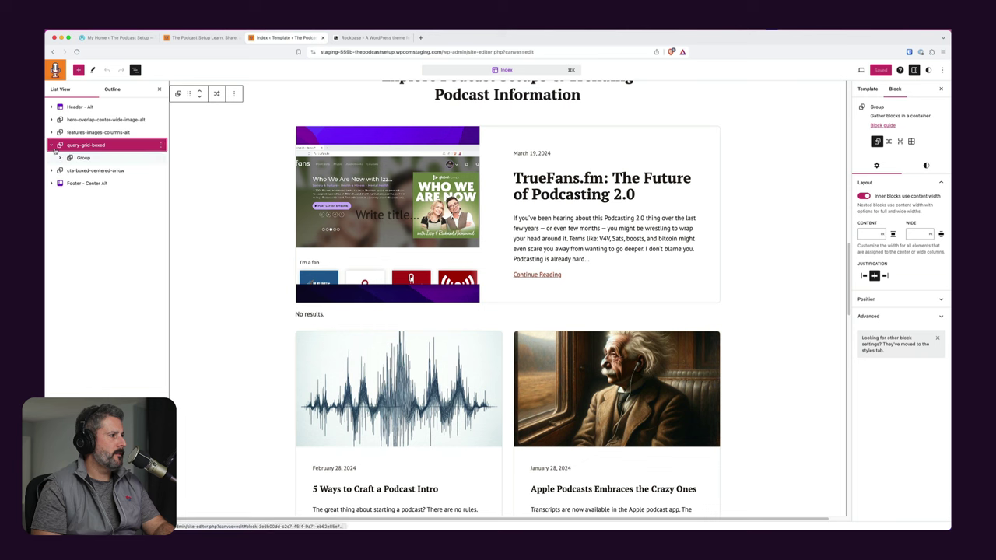
pyautogui.click(60, 158)
pyautogui.click(70, 170)
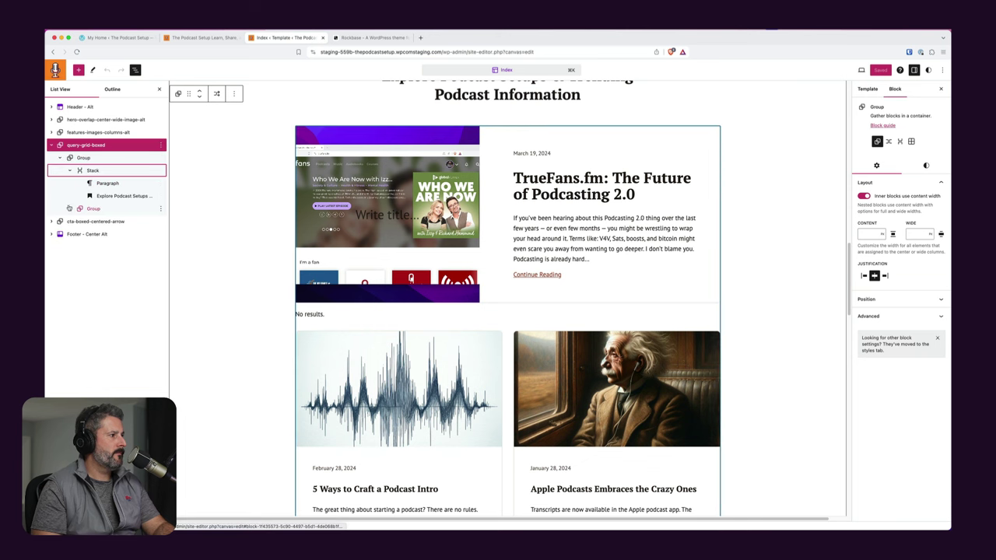
pyautogui.click(70, 209)
# Check the grid Query Loop's display settings: 6 items per page, offset 1
pyautogui.click(109, 234)
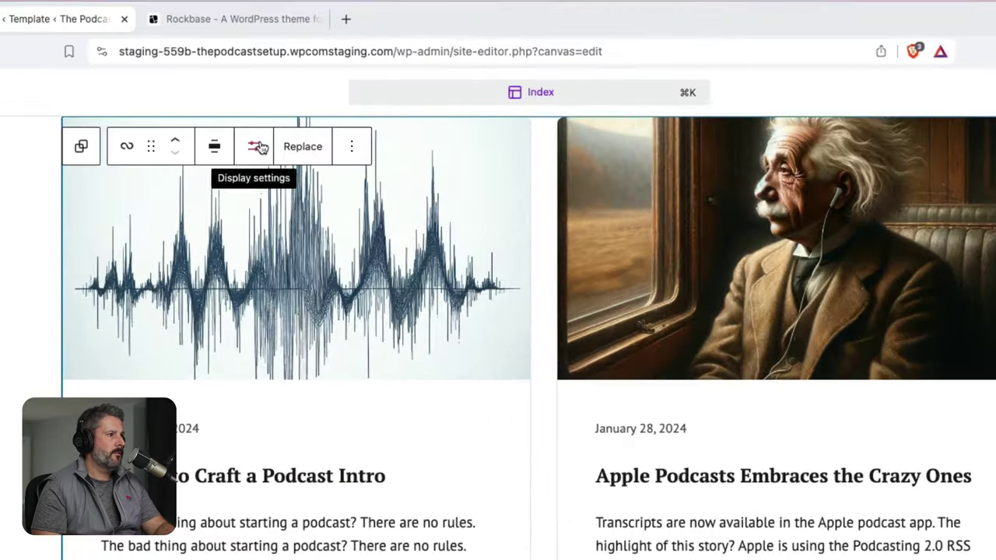
pyautogui.click(381, 95)
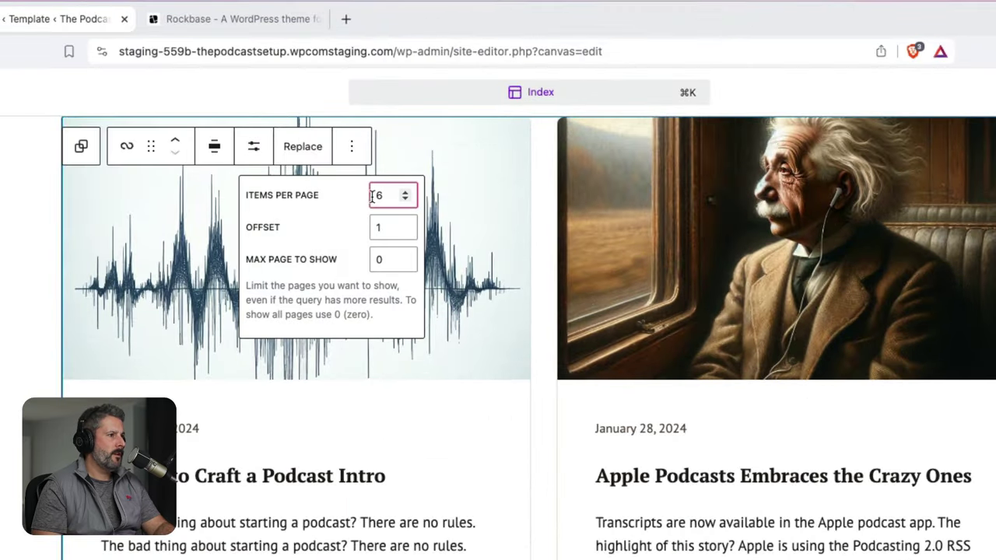
pyautogui.scroll(-10, 385, 246)
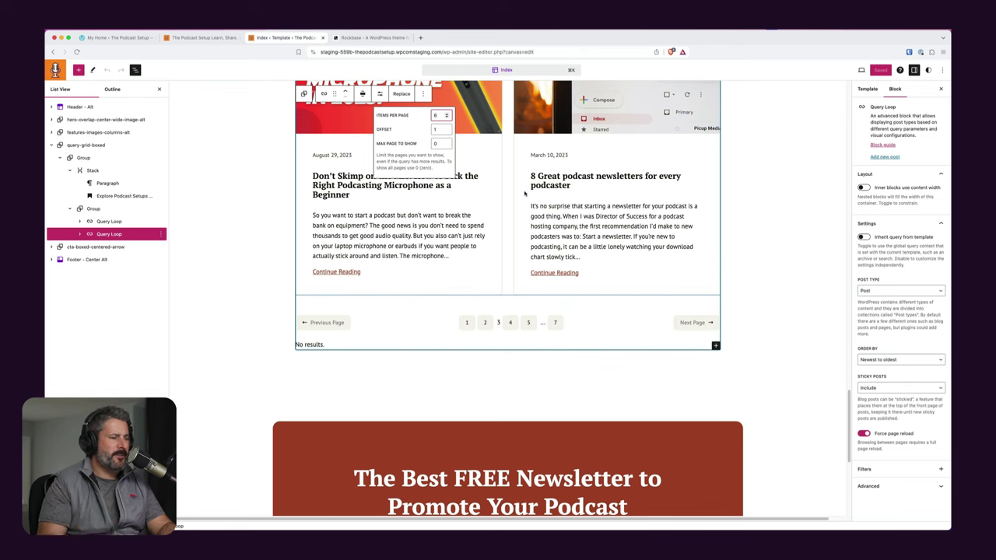
pyautogui.click(442, 137)
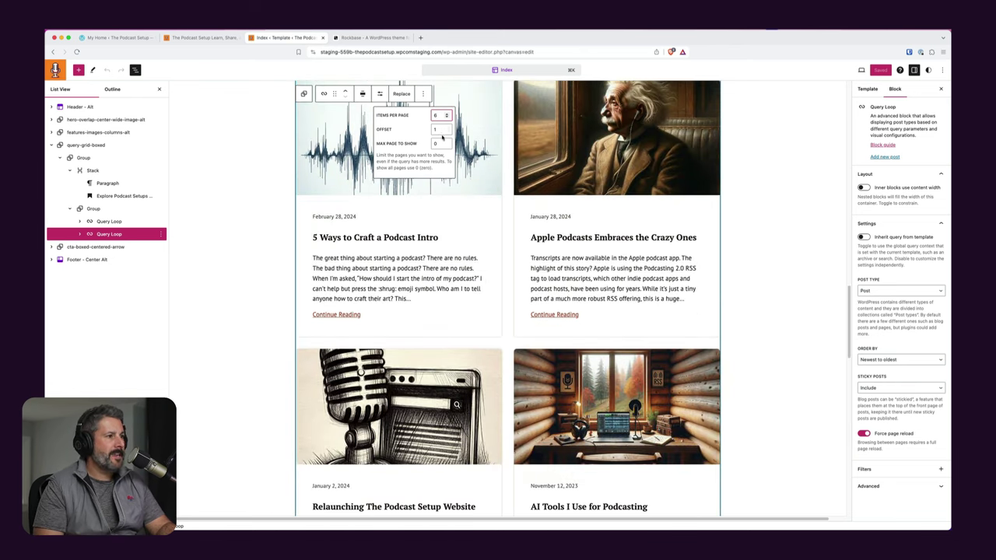
pyautogui.scroll(5, 498, 202)
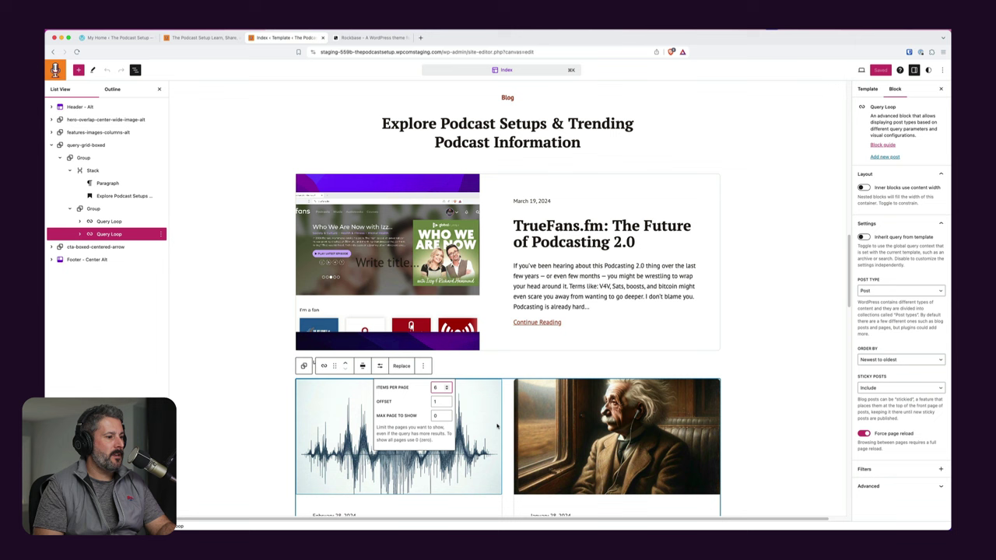
# Compare the two Query Loops, ending on the featured TrueFans.fm loop showing 1 post
pyautogui.click(110, 222)
pyautogui.click(110, 233)
pyautogui.click(111, 222)
pyautogui.click(111, 232)
pyautogui.click(111, 221)
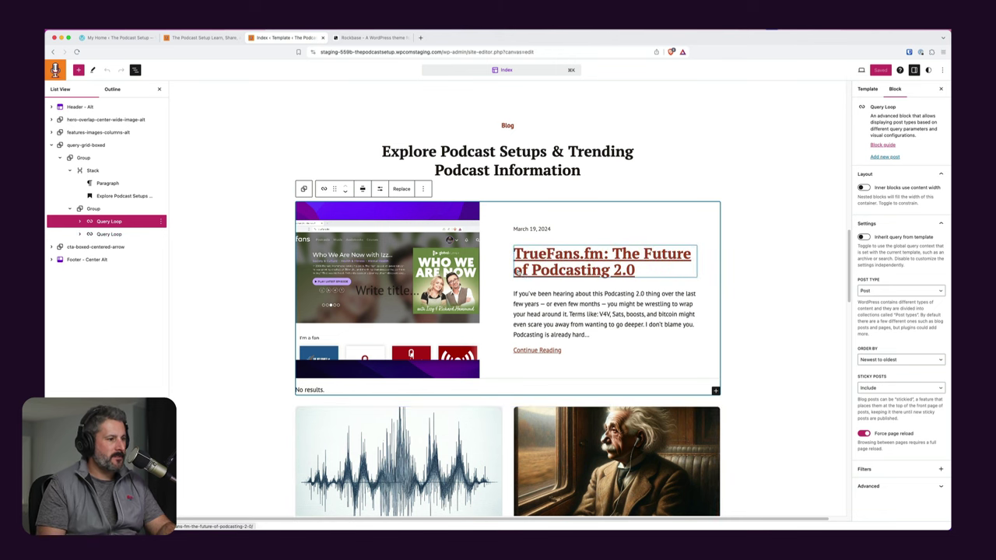
pyautogui.click(380, 189)
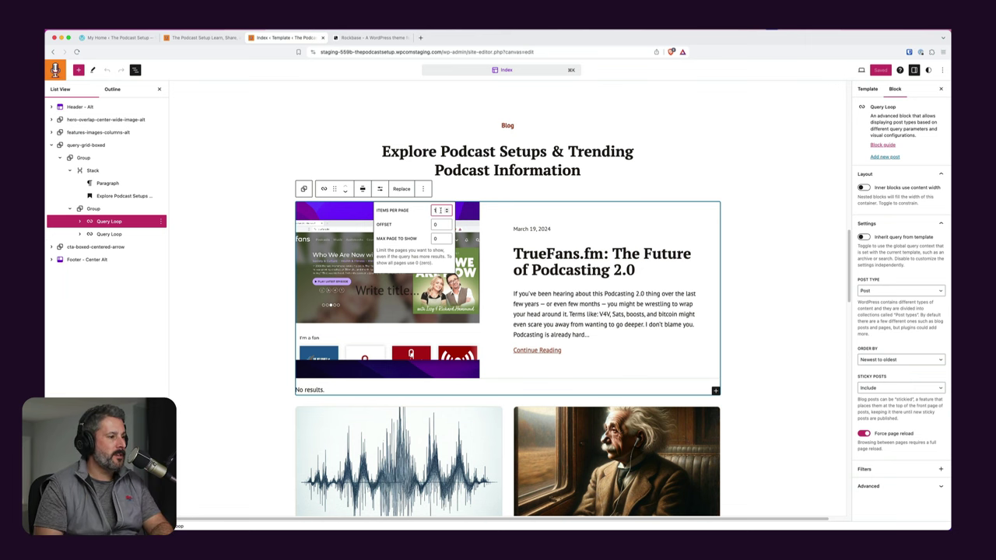
pyautogui.click(123, 234)
pyautogui.scroll(1, 415, 228)
pyautogui.scroll(2, 388, 225)
pyautogui.click(381, 221)
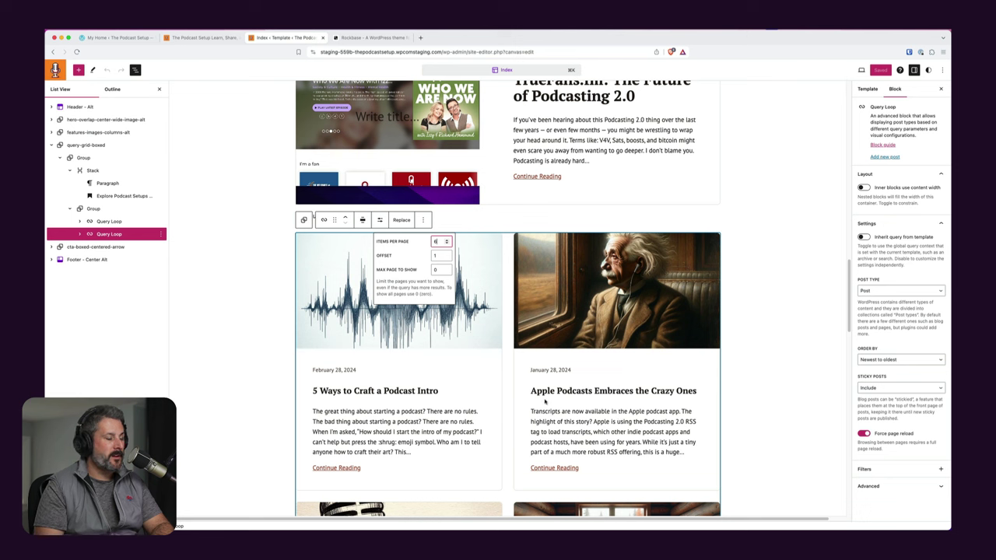
pyautogui.click(446, 259)
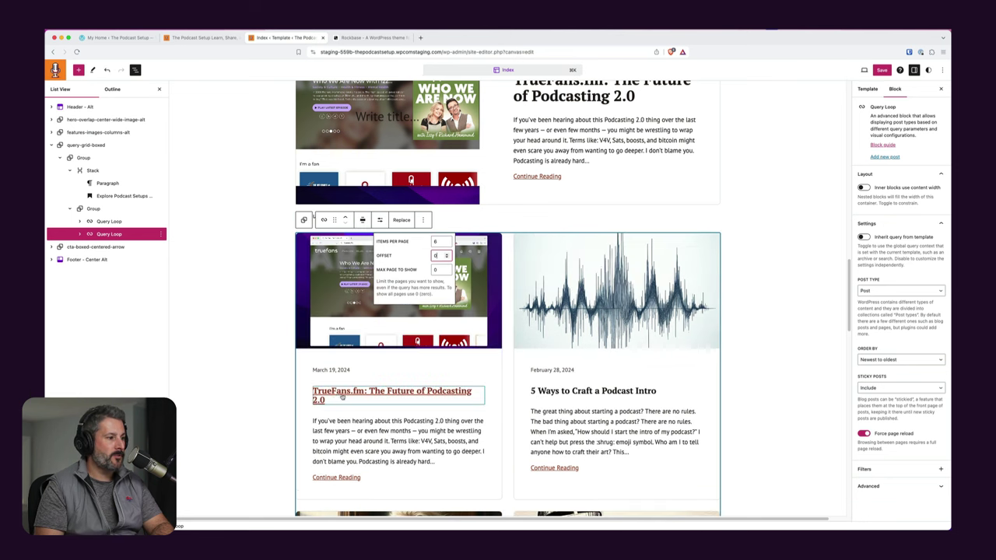
pyautogui.click(447, 256)
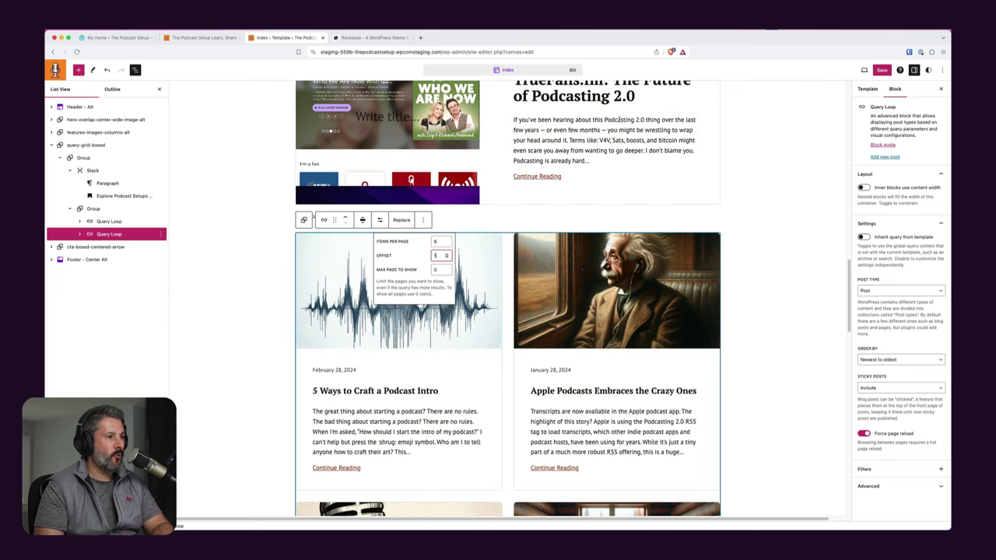
pyautogui.click(731, 250)
pyautogui.scroll(3, 731, 250)
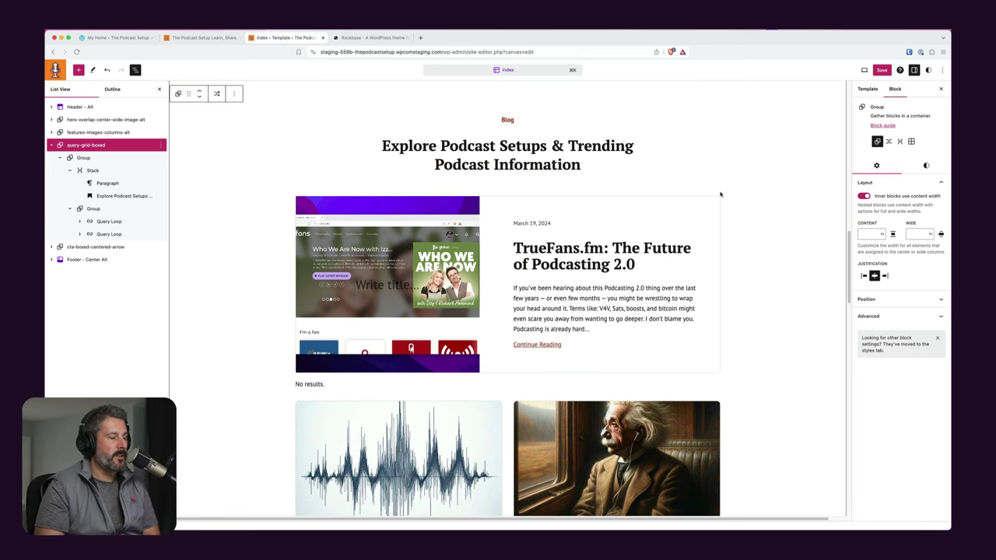
# Delete the empty Row of placeholder buttons inside the newsletter banner's Has Arrow group
pyautogui.scroll(5, 291, 179)
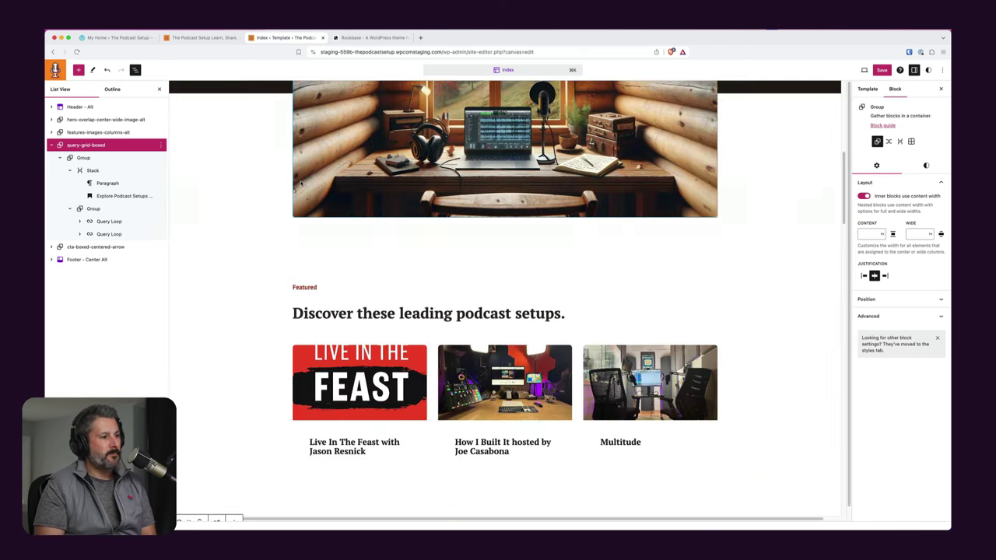
pyautogui.scroll(-20, 301, 184)
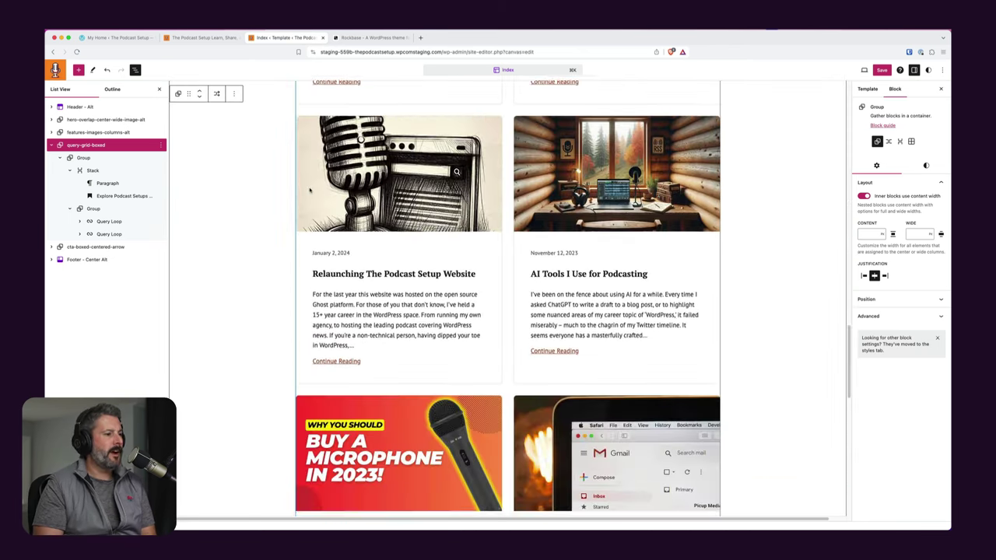
pyautogui.scroll(-5, 341, 200)
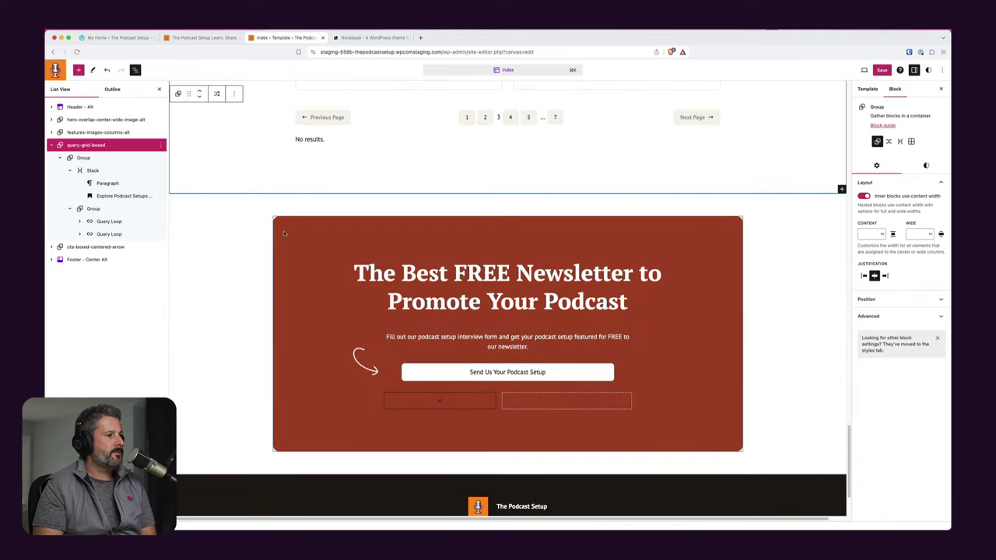
pyautogui.click(283, 231)
pyautogui.click(117, 248)
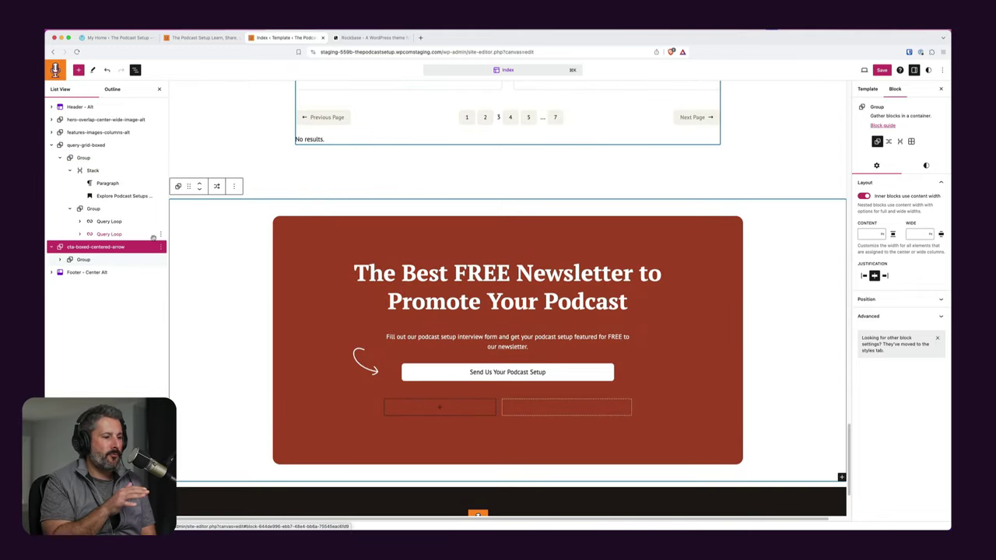
pyautogui.click(493, 400)
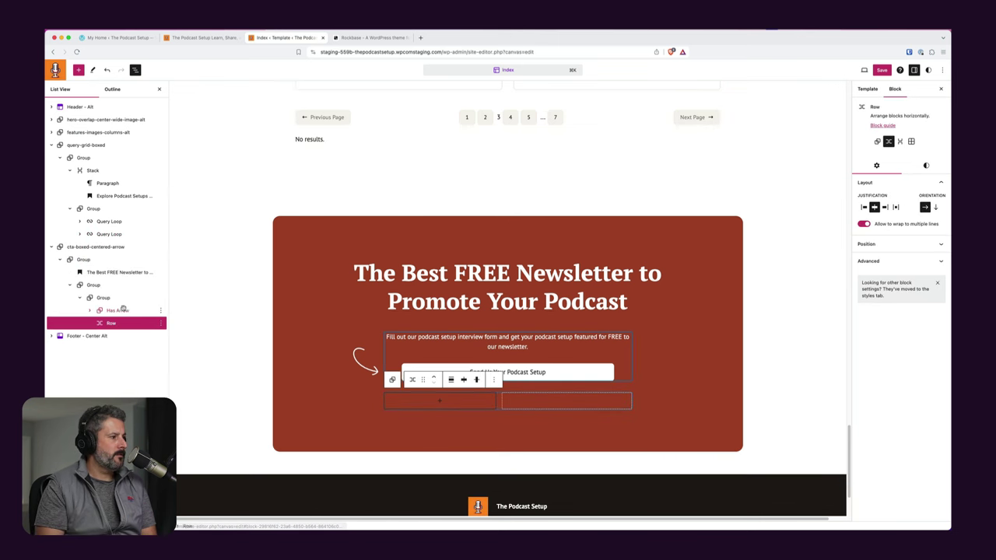
pyautogui.click(120, 310)
pyautogui.click(117, 323)
pyautogui.click(160, 324)
pyautogui.click(179, 512)
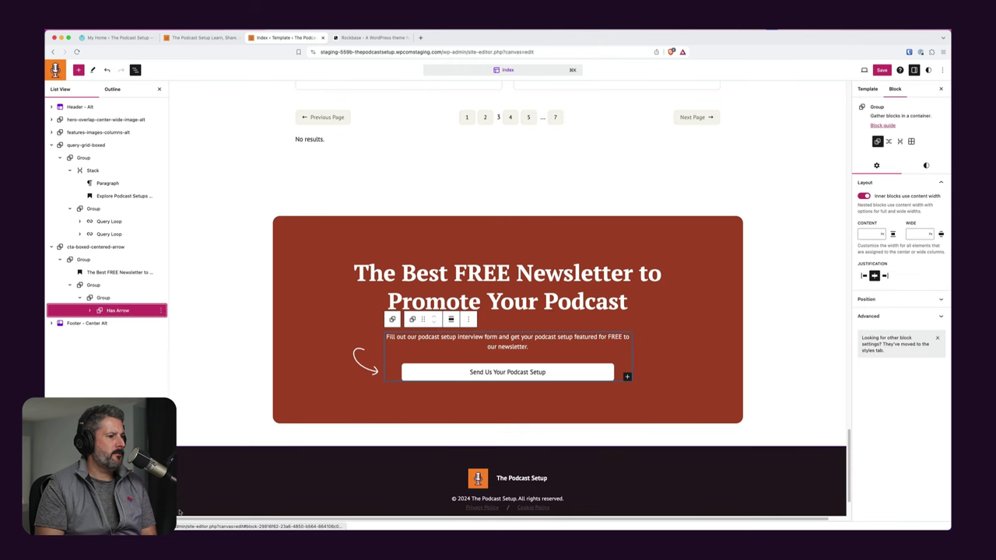
# Save the Index template with the banner change
pyautogui.click(217, 340)
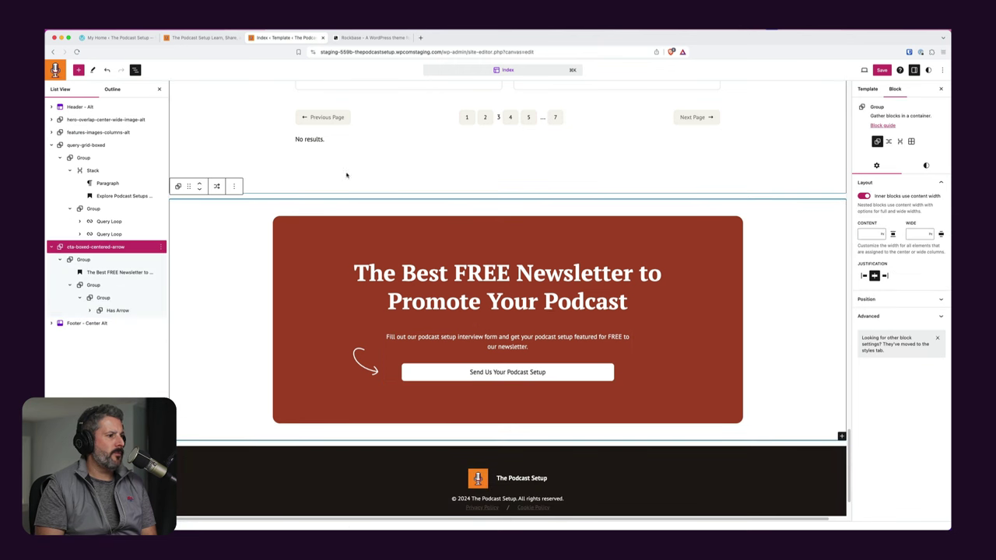
pyautogui.click(881, 70)
pyautogui.click(880, 70)
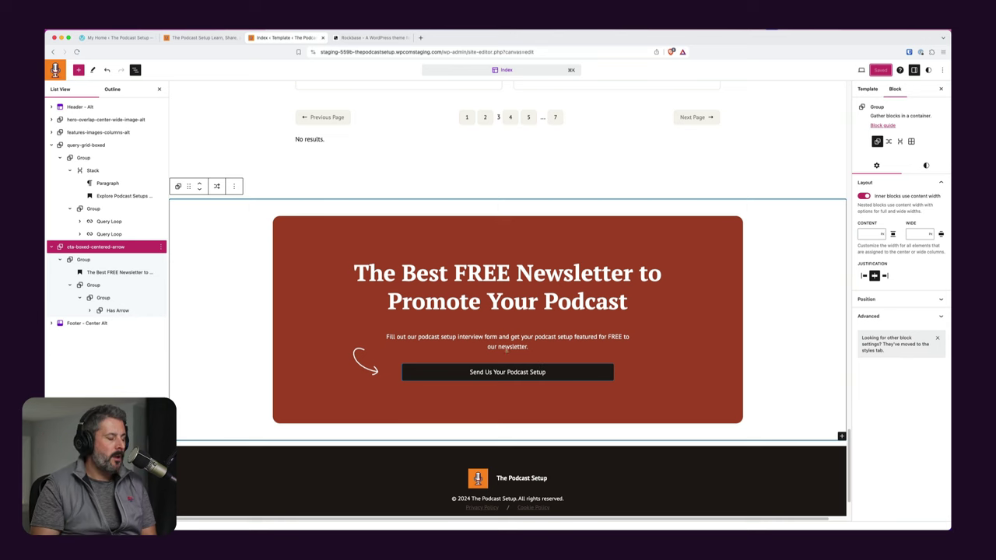
# Scroll back up and close the List View to widen the canvas
pyautogui.scroll(10, 548, 284)
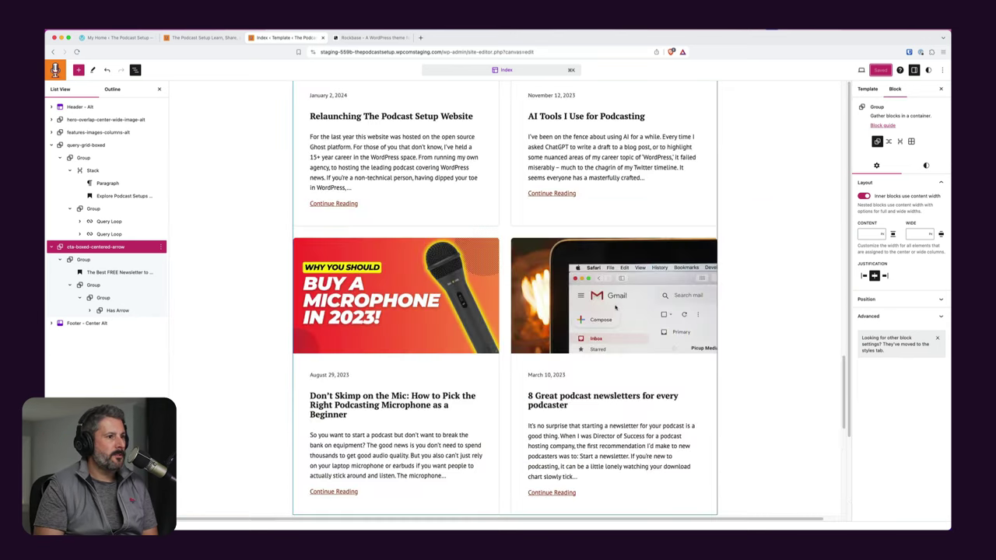
pyautogui.scroll(5, 614, 317)
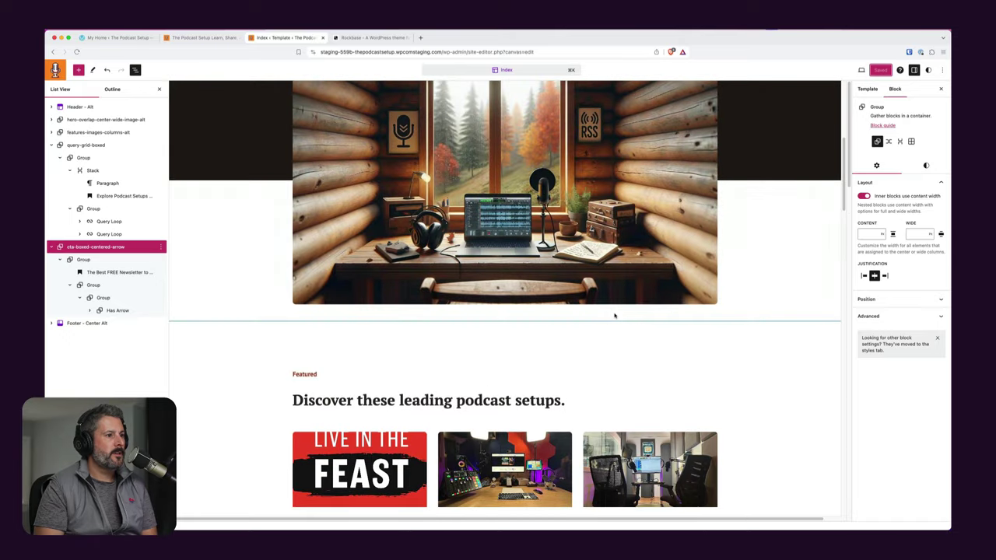
pyautogui.scroll(10, 614, 315)
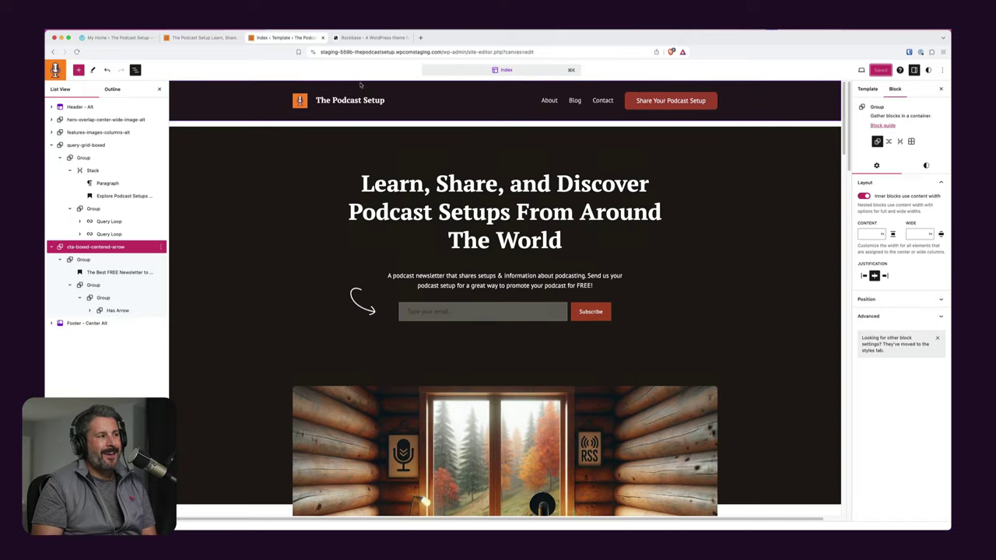
pyautogui.click(160, 89)
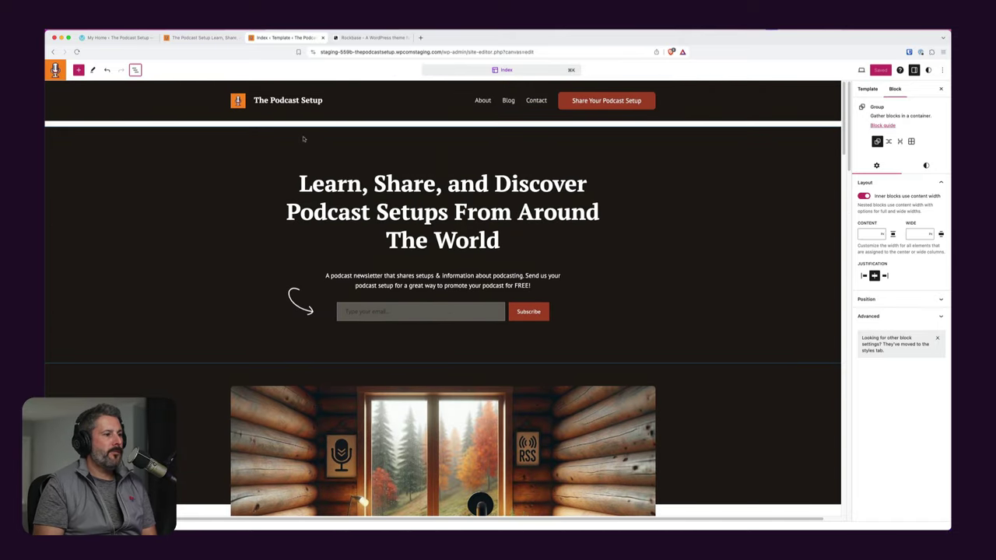
# Review the template's blog post grid, selecting the Featured podcast setups section
pyautogui.scroll(-2, 265, 216)
pyautogui.scroll(-1, 266, 215)
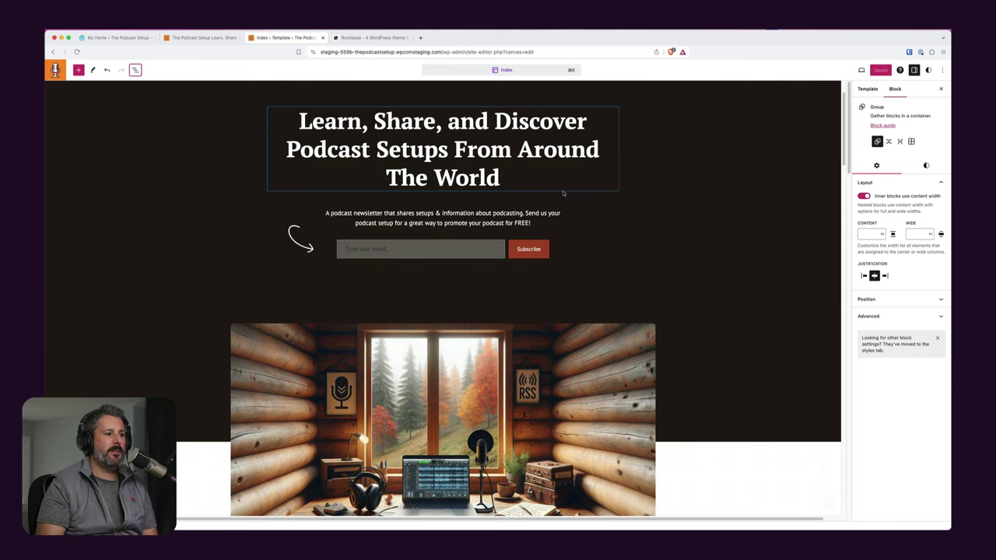
pyautogui.scroll(-2, 596, 265)
pyautogui.scroll(-8, 569, 378)
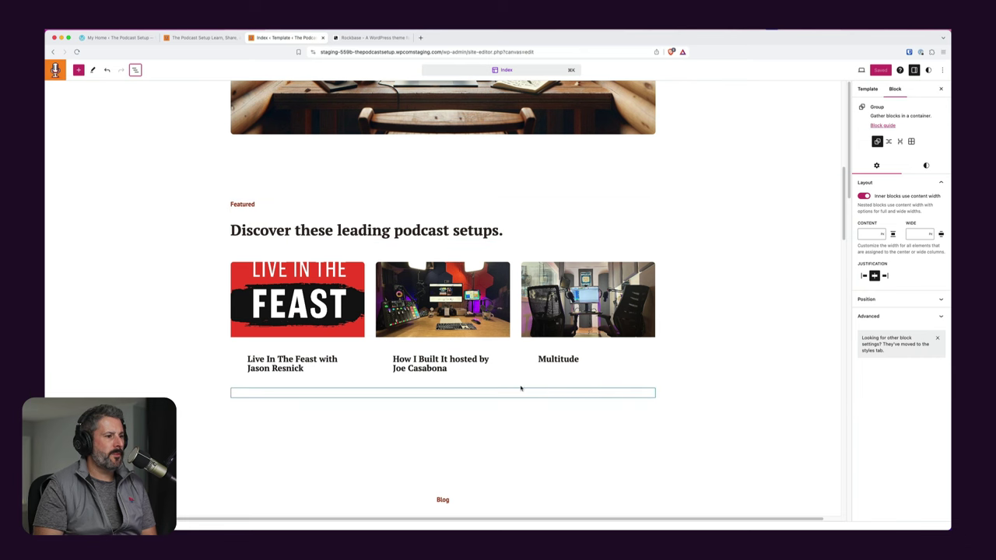
pyautogui.click(204, 328)
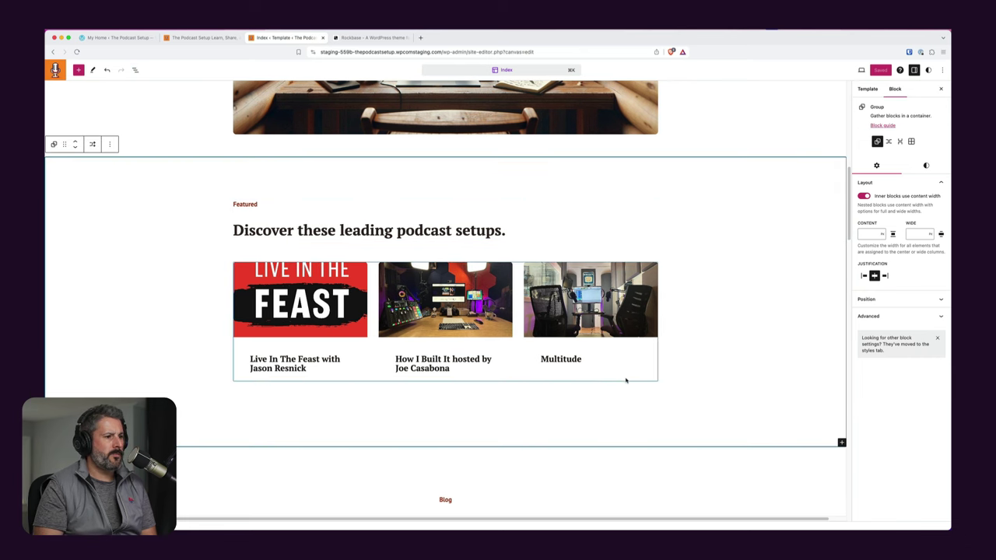
pyautogui.scroll(-10, 623, 379)
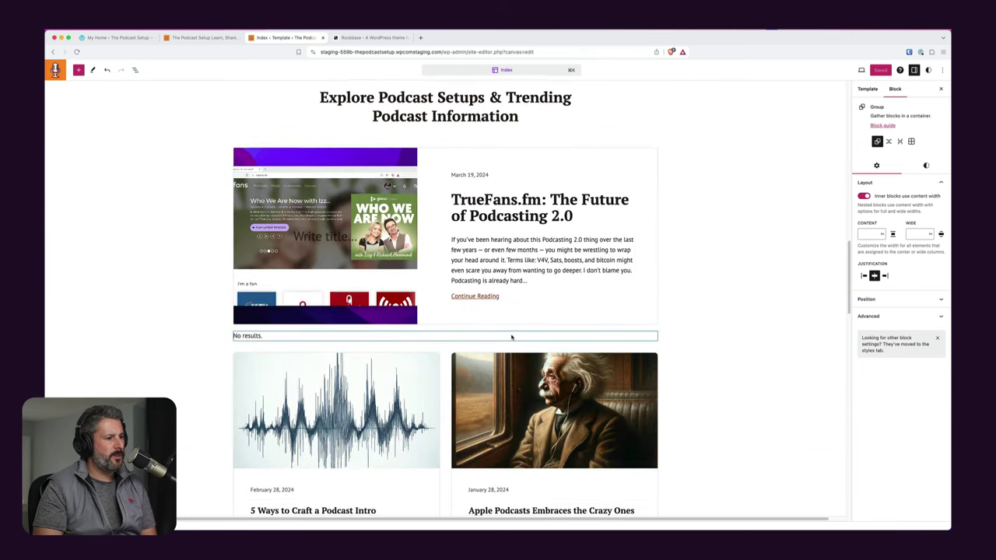
pyautogui.scroll(-10, 511, 336)
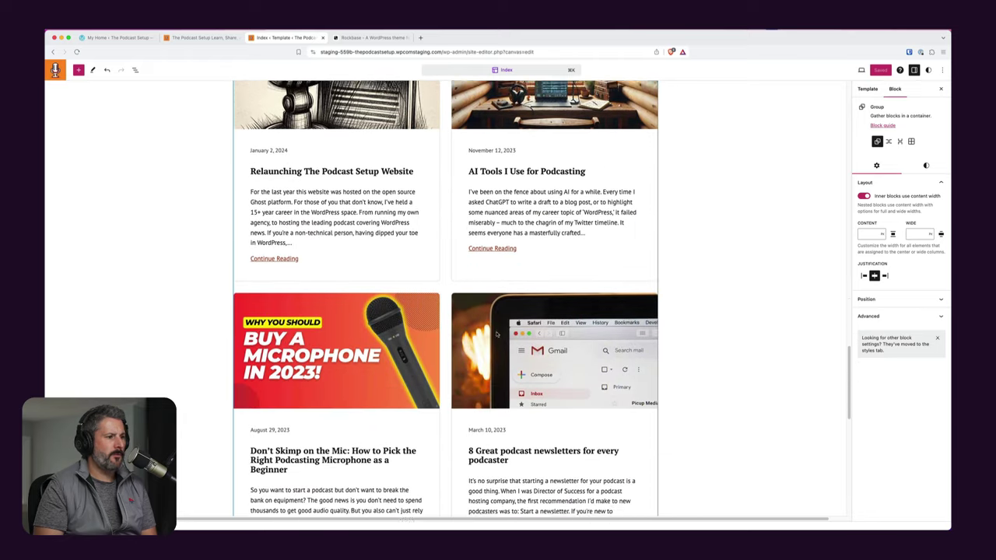
pyautogui.scroll(10, 497, 335)
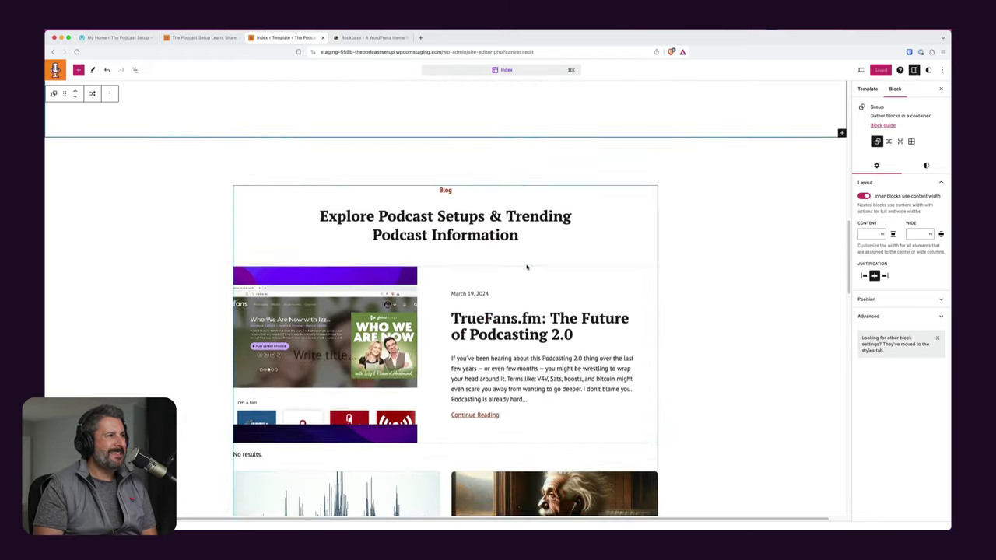
pyautogui.scroll(15, 526, 267)
# Read the live TrueFans.fm post past its subscribe popup, then return to the staging Index template
pyautogui.click(122, 37)
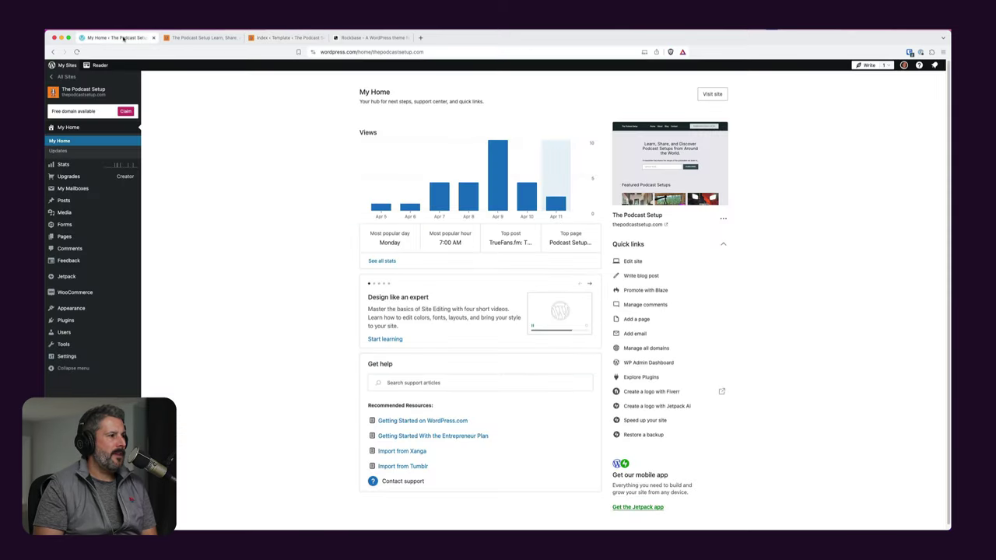
pyautogui.click(179, 37)
pyautogui.scroll(-10, 339, 195)
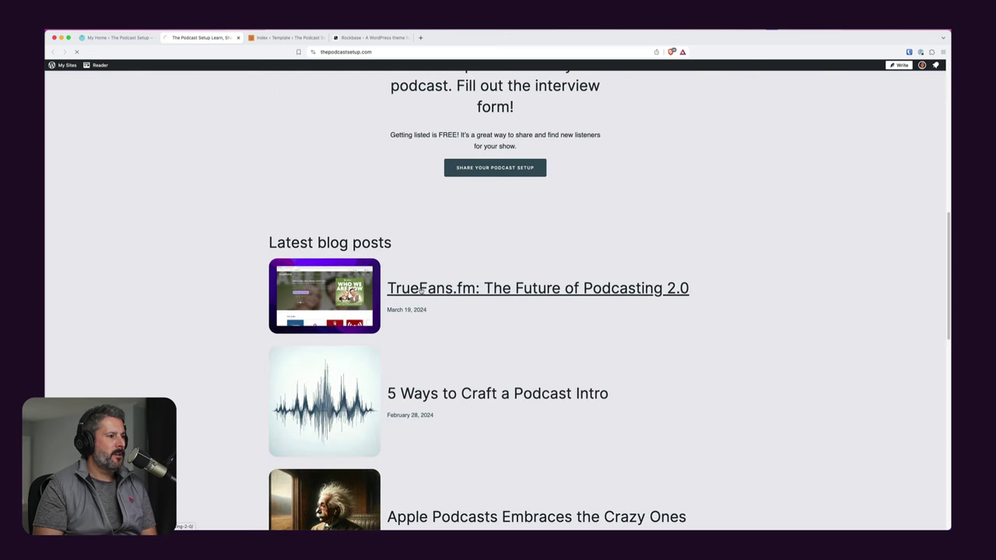
pyautogui.scroll(-5, 420, 291)
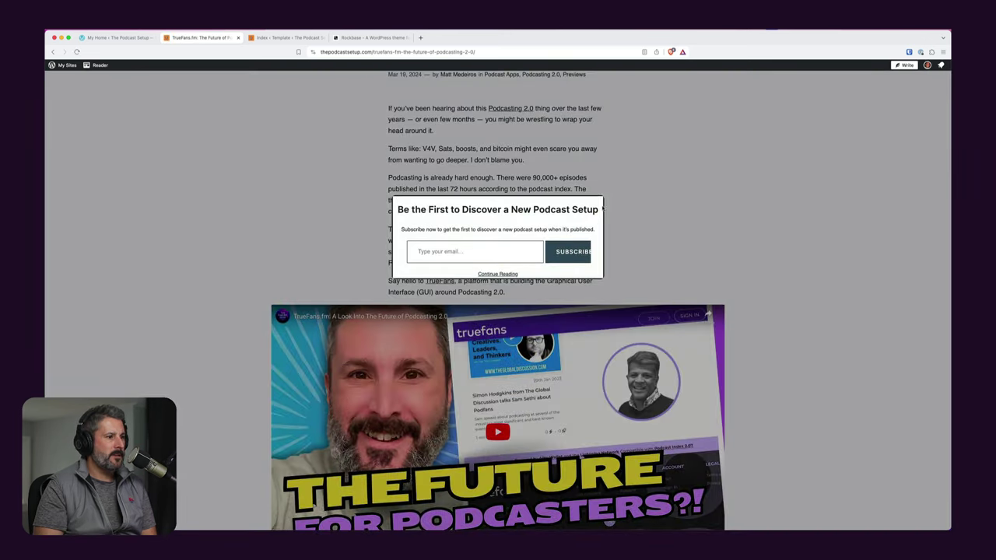
pyautogui.click(601, 209)
pyautogui.scroll(-10, 589, 287)
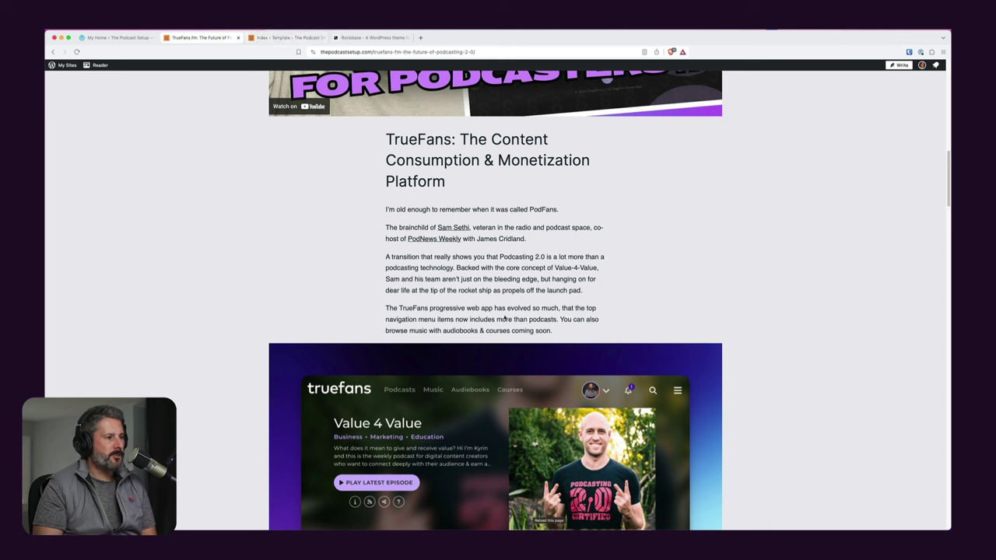
pyautogui.click(295, 38)
pyautogui.scroll(-5, 350, 126)
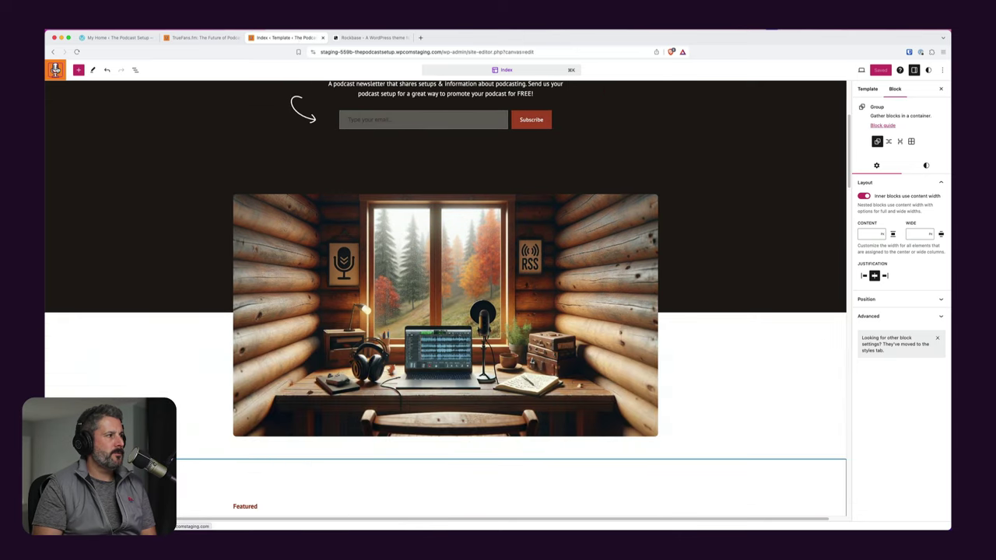
# Open the staging TrueFans.fm post via View site, then return to the live article
pyautogui.click(55, 70)
pyautogui.click(144, 70)
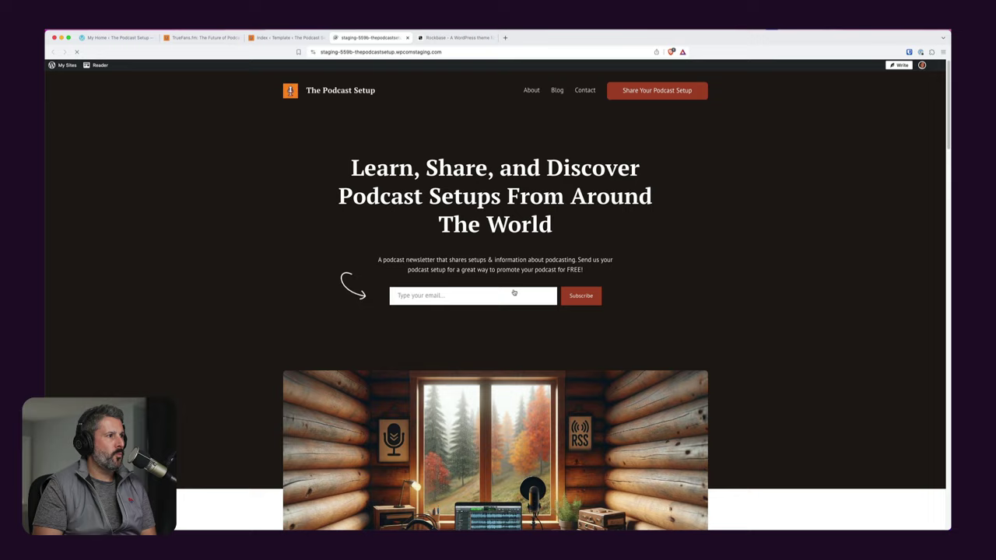
pyautogui.scroll(-10, 482, 318)
pyautogui.scroll(-10, 532, 244)
pyautogui.click(532, 244)
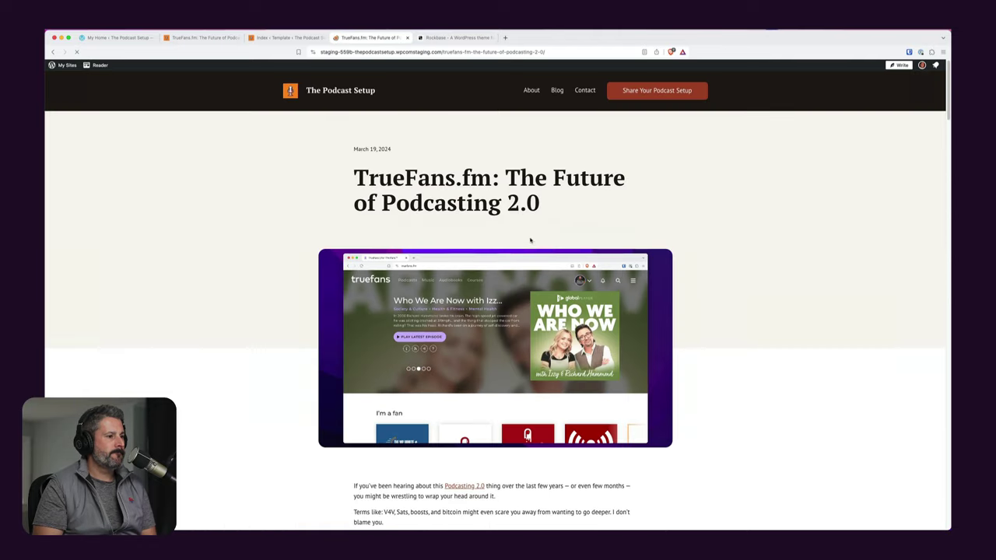
pyautogui.scroll(-5, 699, 236)
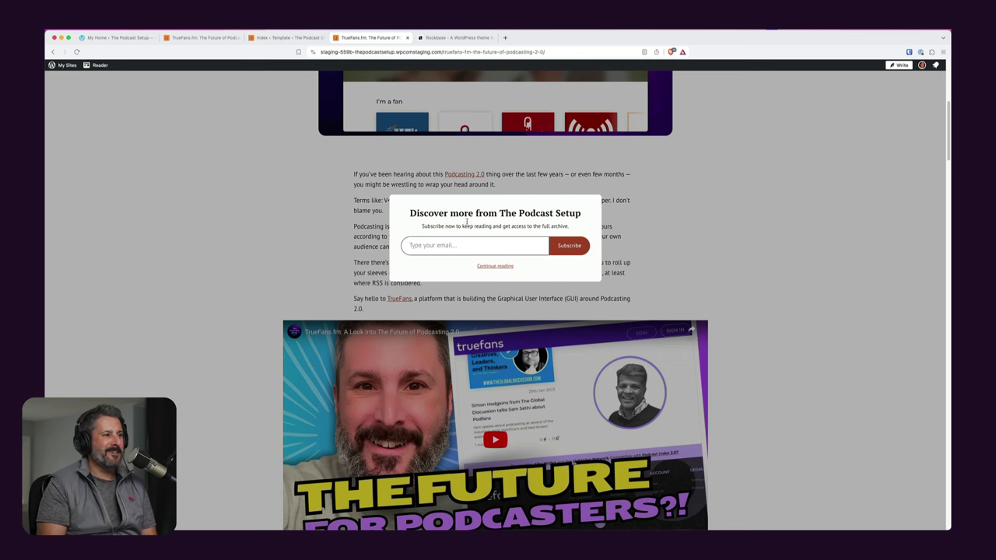
pyautogui.click(300, 39)
pyautogui.click(201, 38)
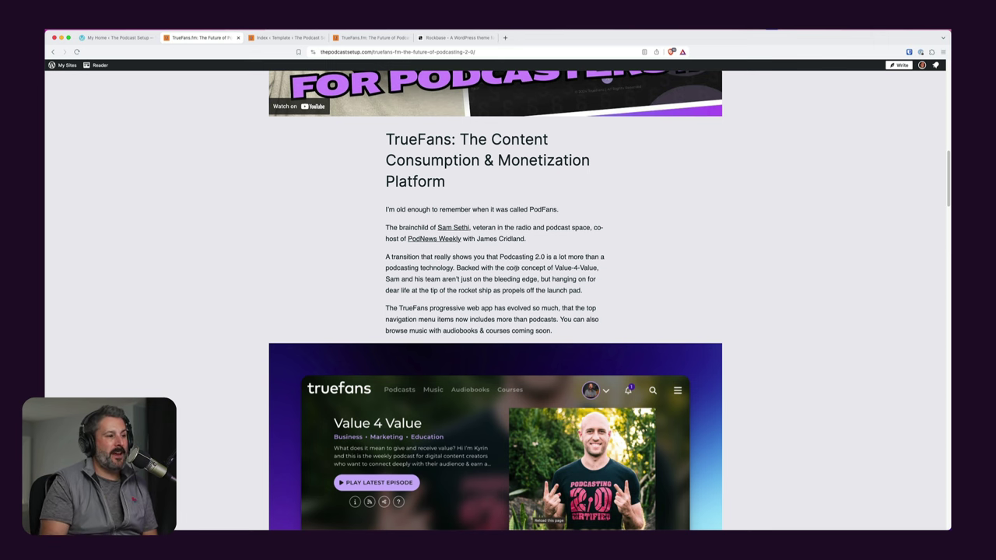
# Compare the live and staging TrueFans.fm articles, dismissing the staging subscribe popup
pyautogui.scroll(4, 515, 268)
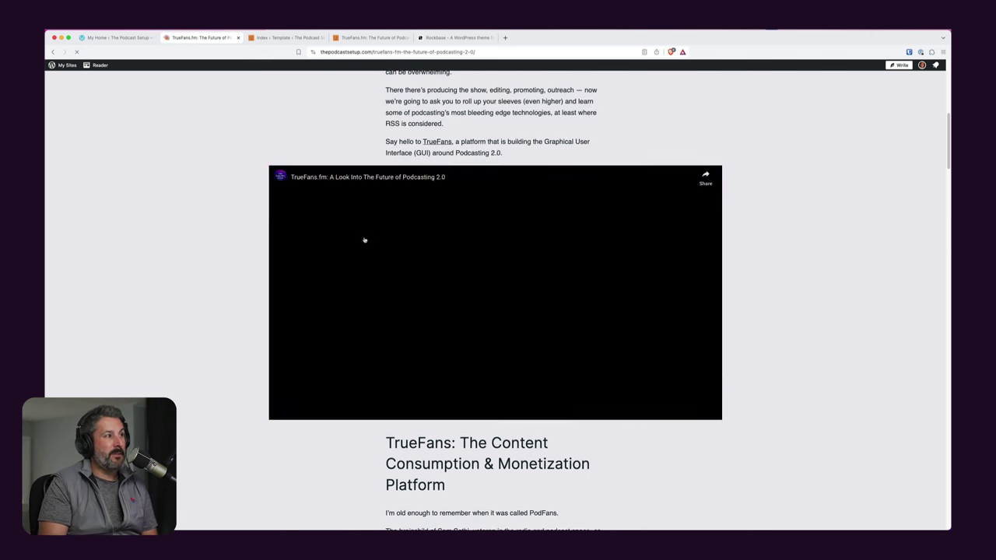
pyautogui.scroll(-7, 367, 233)
pyautogui.scroll(-5, 377, 243)
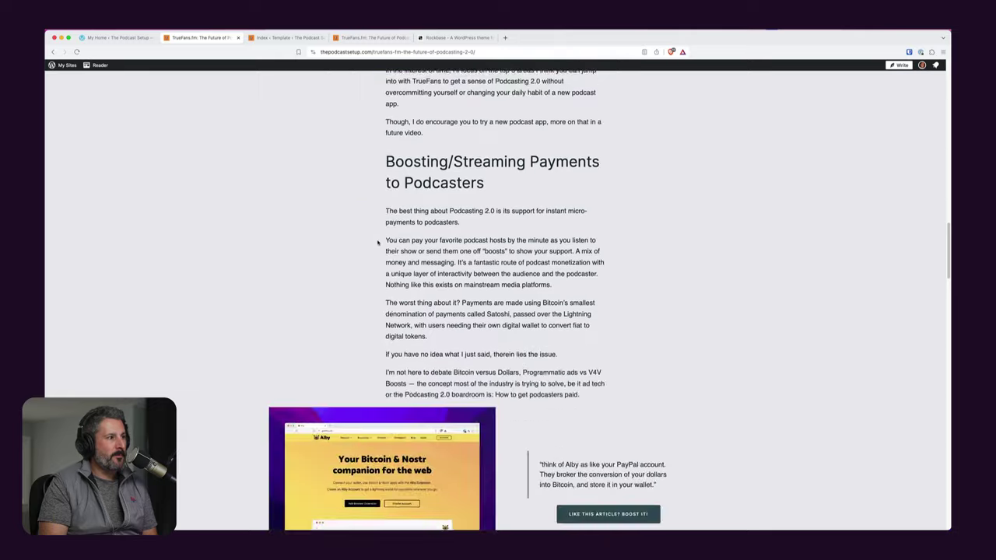
pyautogui.scroll(15, 378, 245)
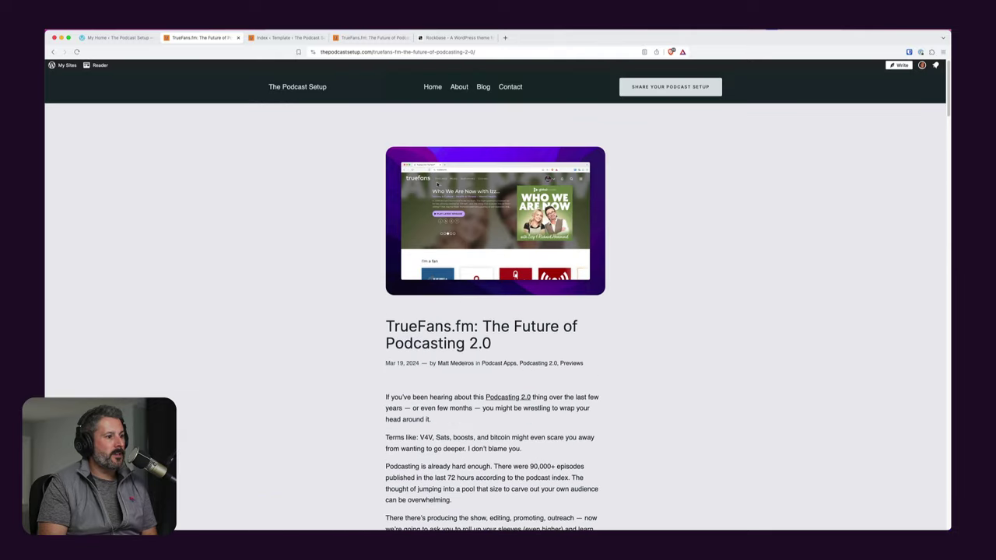
pyautogui.click(288, 38)
pyautogui.click(372, 37)
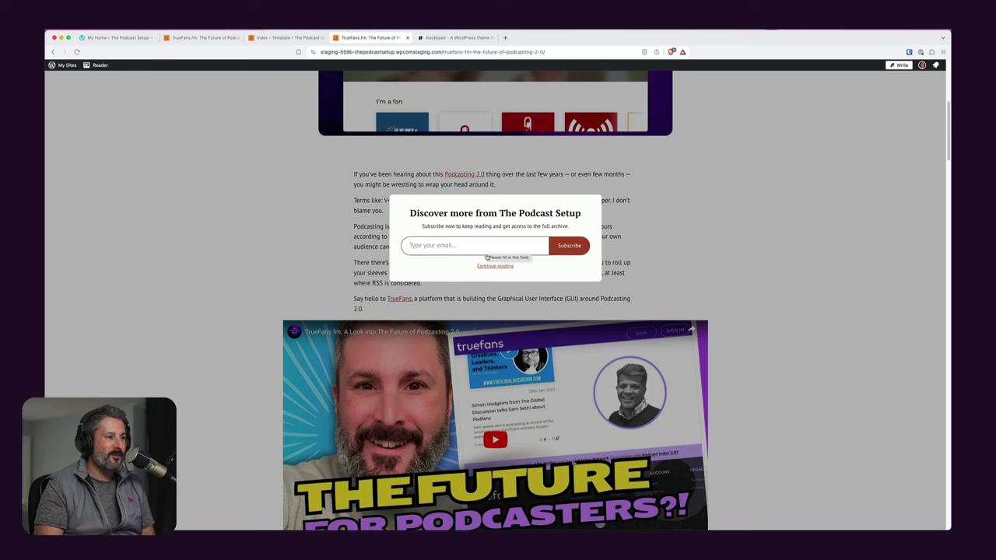
pyautogui.click(677, 238)
pyautogui.scroll(5, 545, 218)
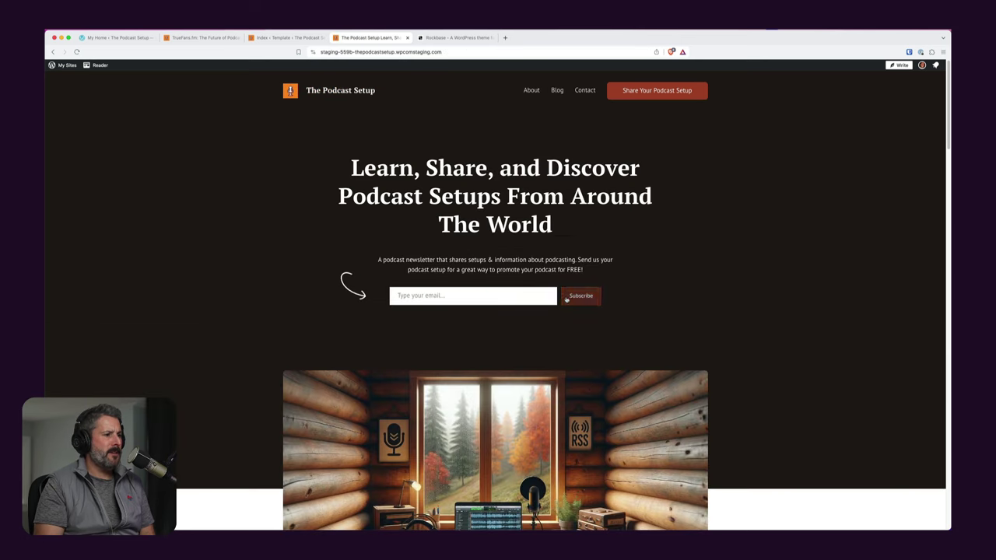
# Try the staging homepage's email signup field, then bring up the Rockbase demos page
pyautogui.click(505, 300)
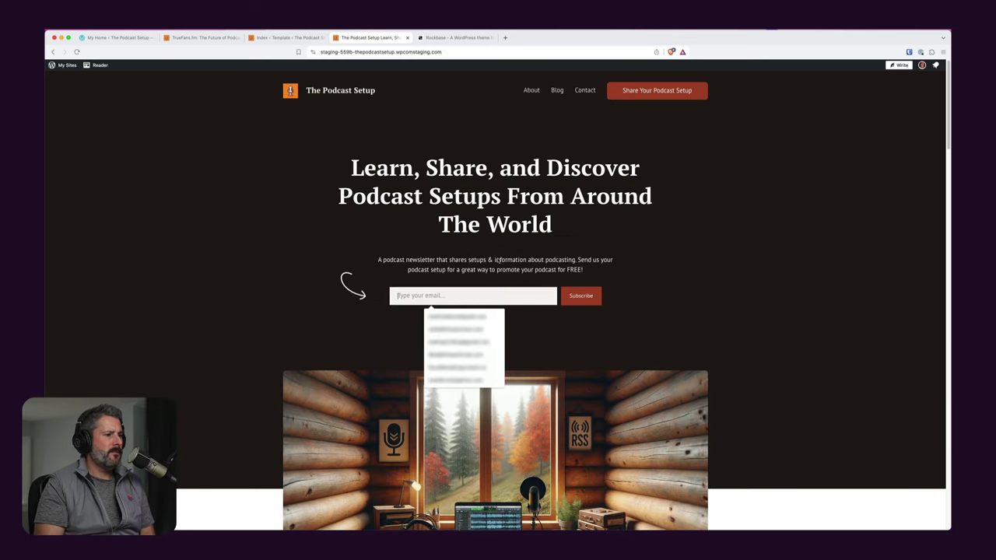
pyautogui.click(697, 281)
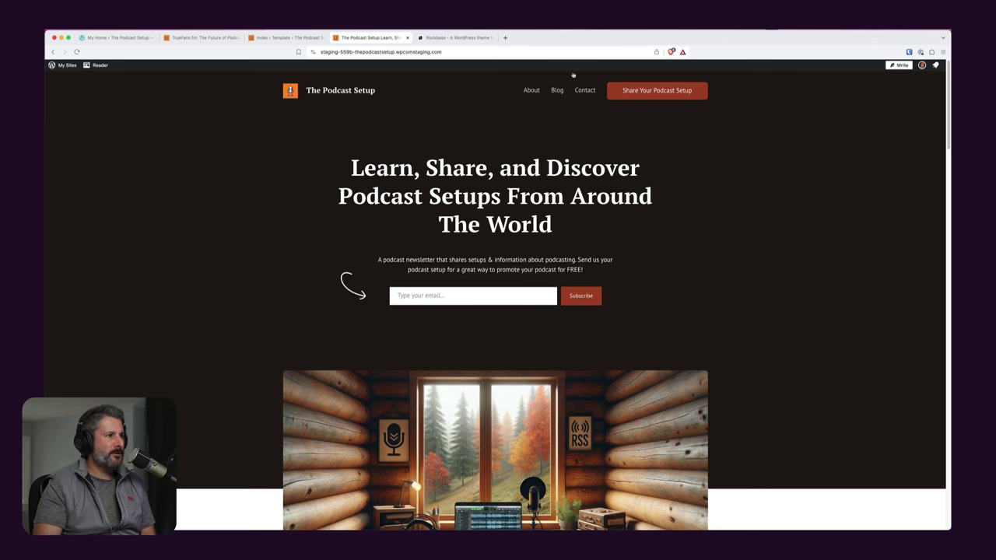
pyautogui.click(456, 38)
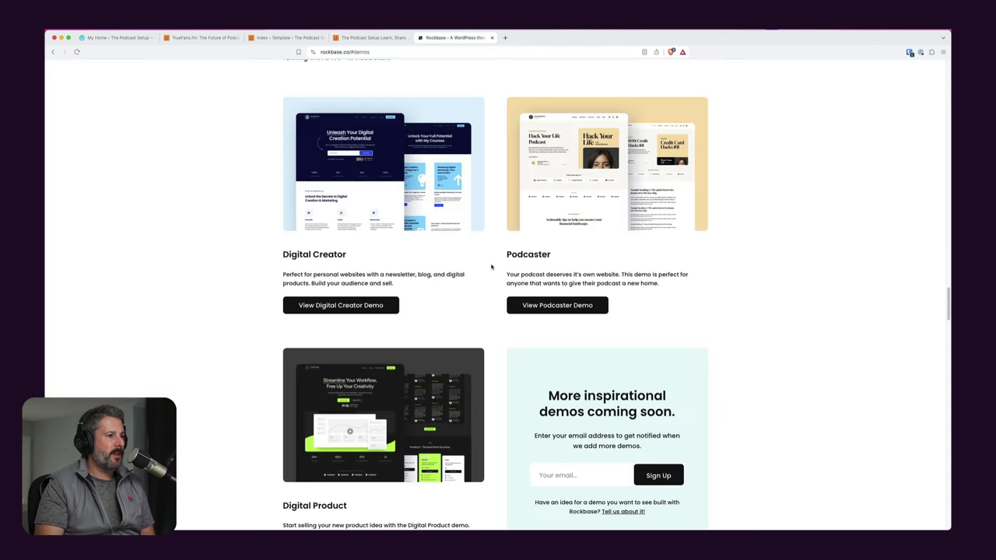
# Test the Digital Creator demo's signup with an empty email, then return to the Podcast Setup homepage
pyautogui.click(341, 305)
pyautogui.scroll(-1, 429, 259)
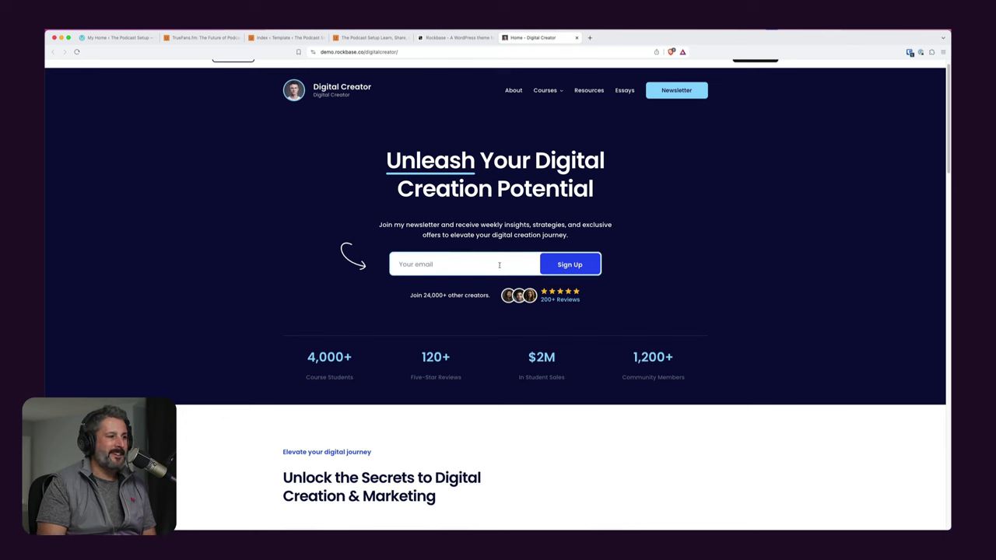
pyautogui.press('Return')
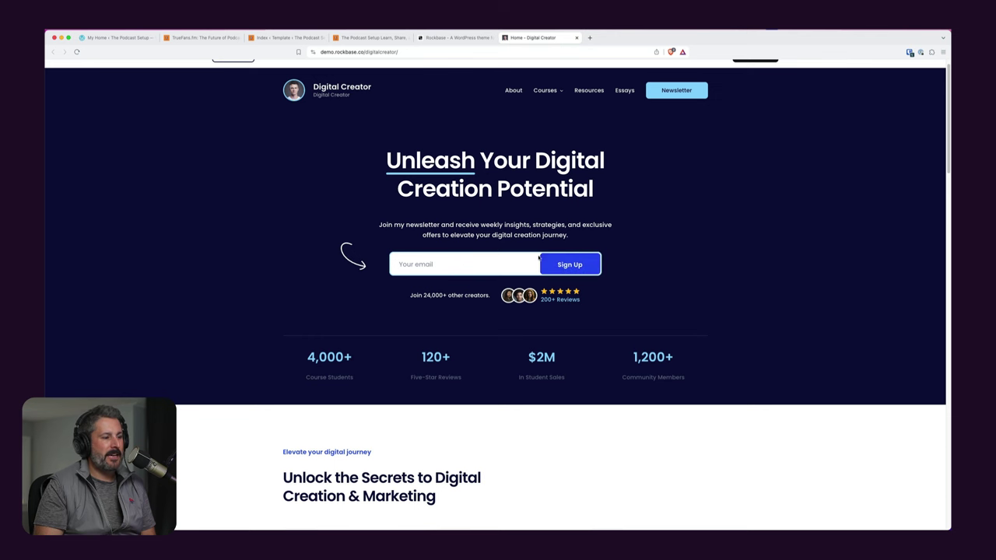
pyautogui.click(450, 36)
pyautogui.click(363, 38)
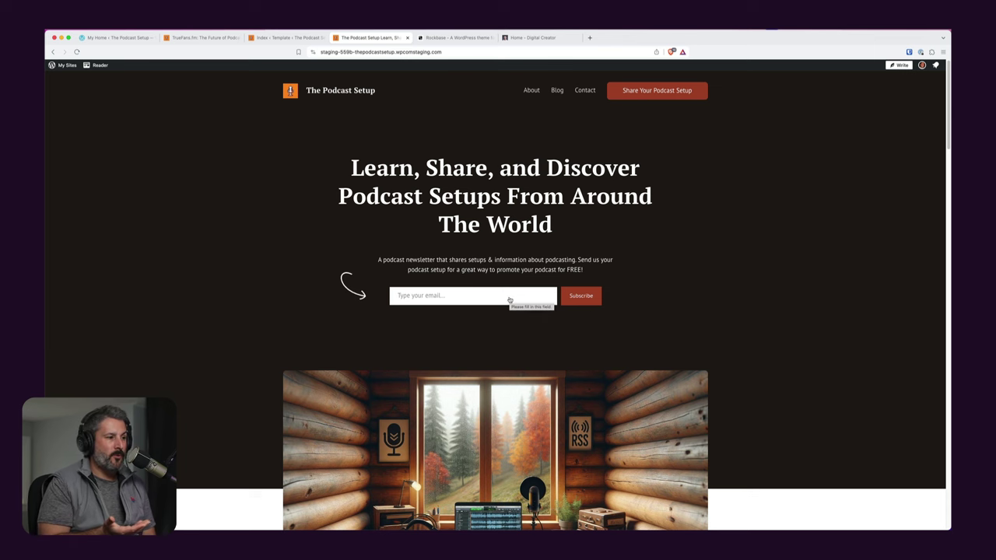
# In the staging site editor, open the Header part from Patterns > Manage all template parts
pyautogui.scroll(-6, 454, 278)
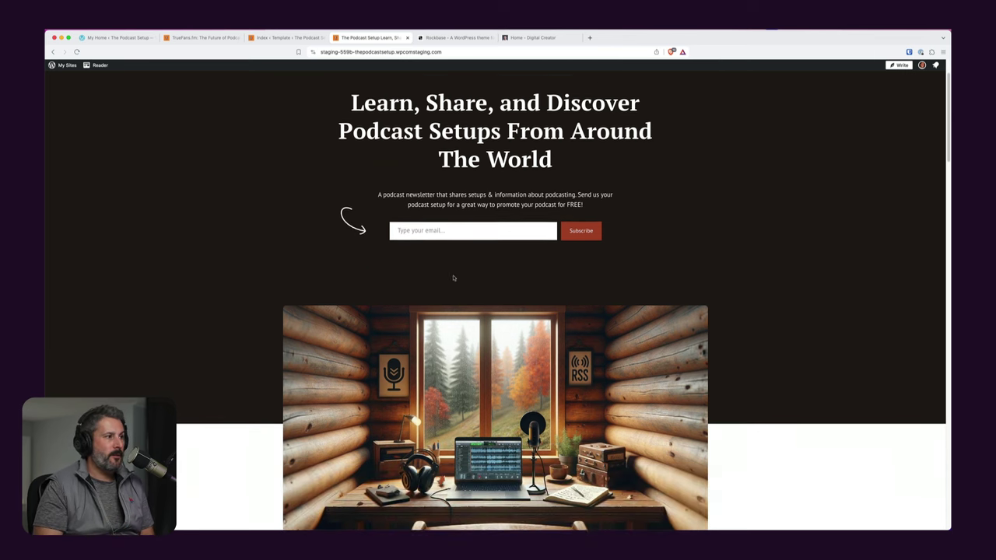
pyautogui.scroll(8, 459, 277)
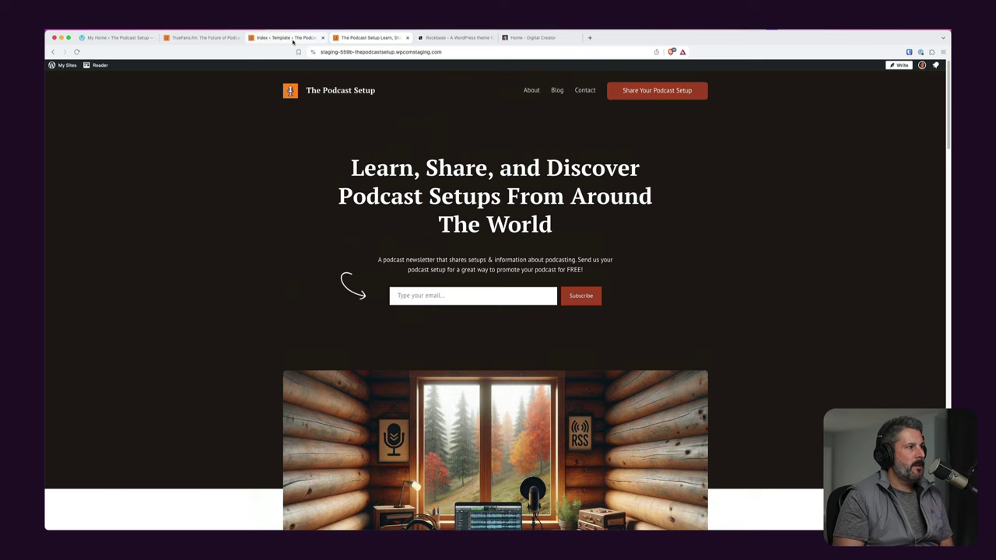
pyautogui.hotkey('ctrl', 'shift', 'Tab')
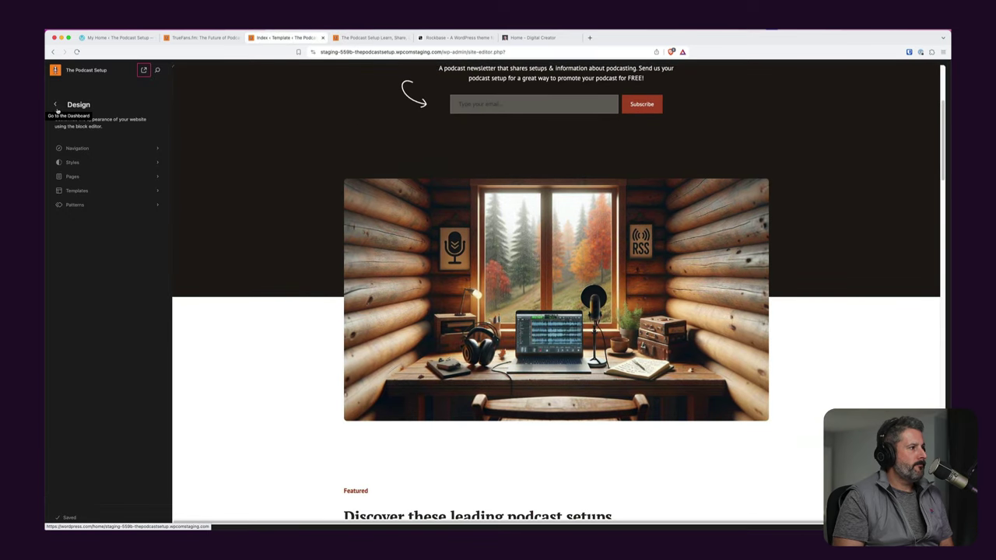
pyautogui.click(156, 191)
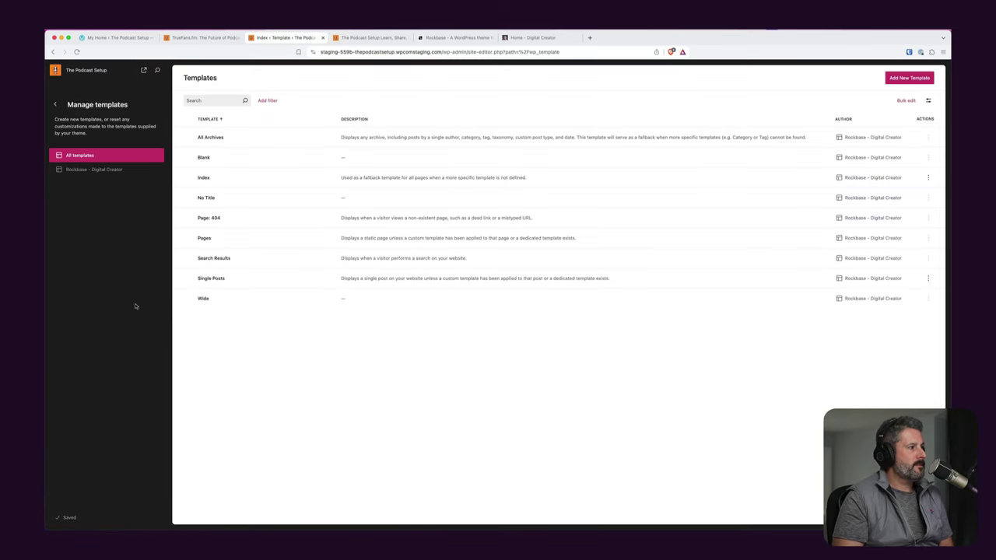
pyautogui.click(54, 105)
pyautogui.click(76, 205)
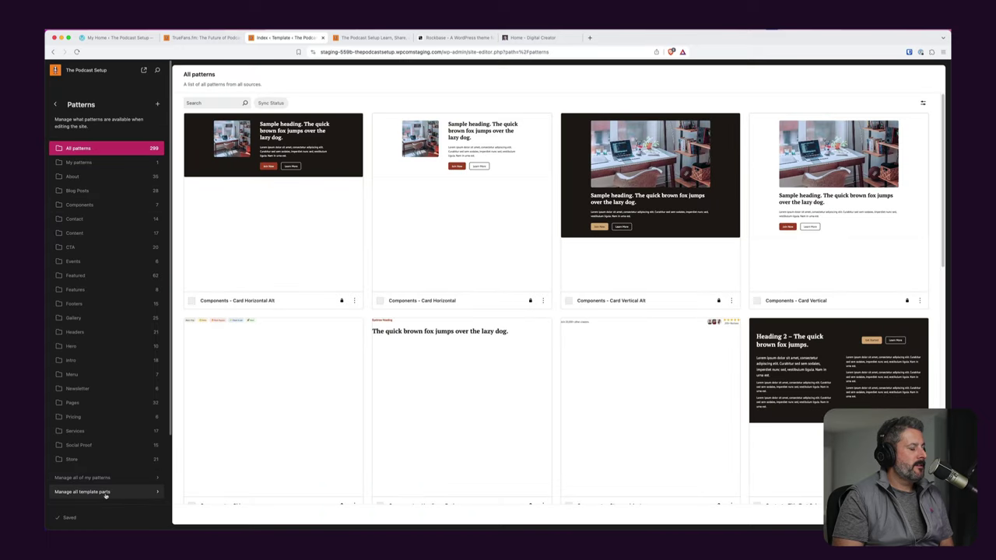
pyautogui.click(106, 494)
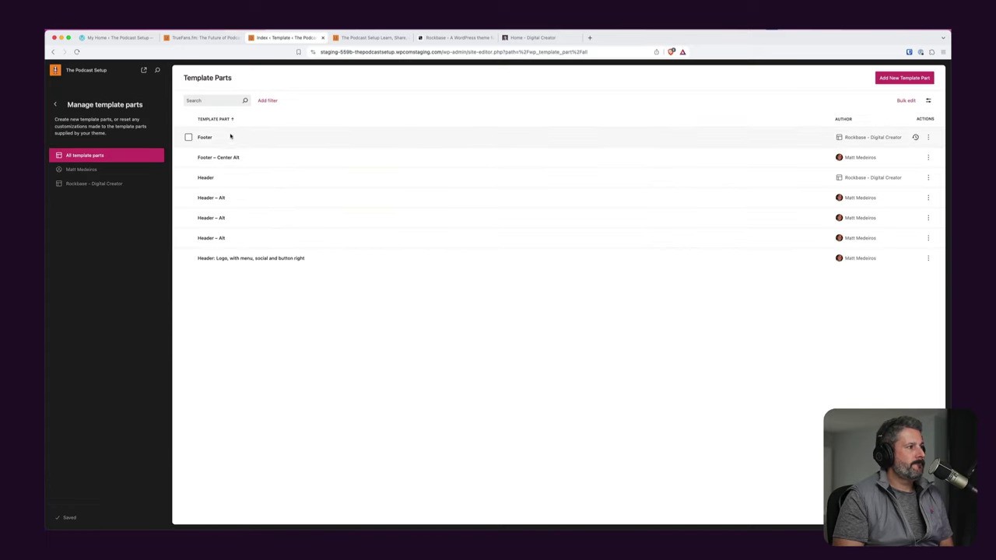
pyautogui.click(211, 178)
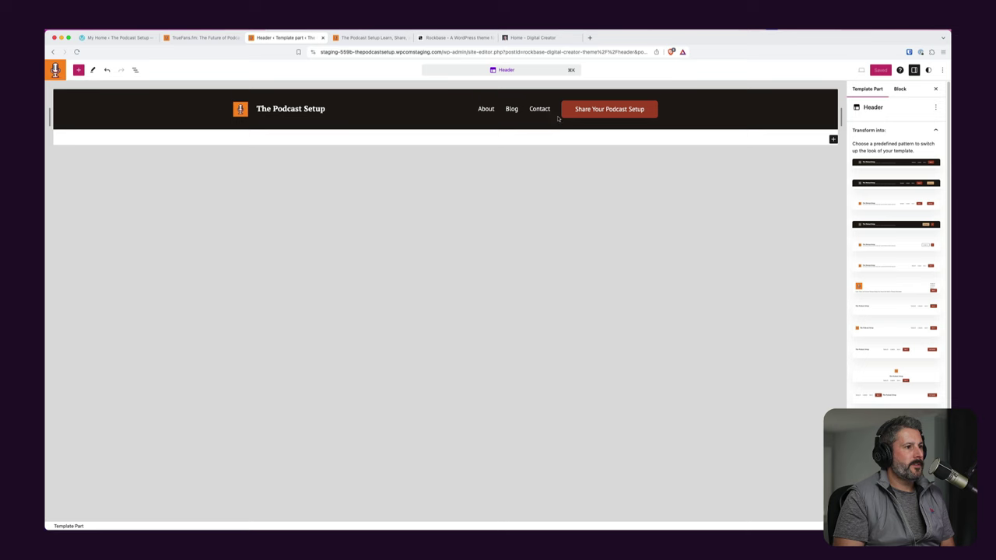
# Expand Group > Row > Navigation in List View to reach the header's Contact link
pyautogui.click(135, 69)
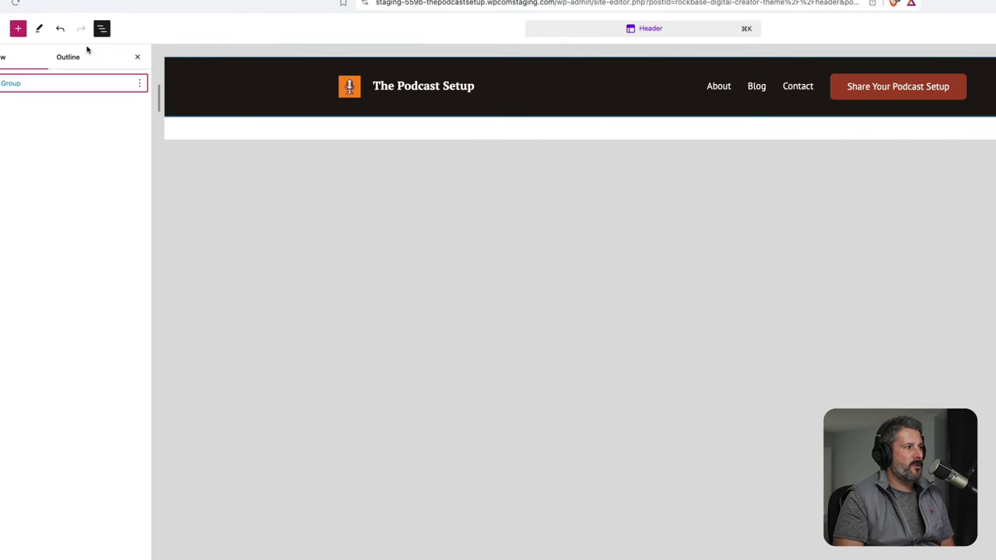
pyautogui.click(9, 102)
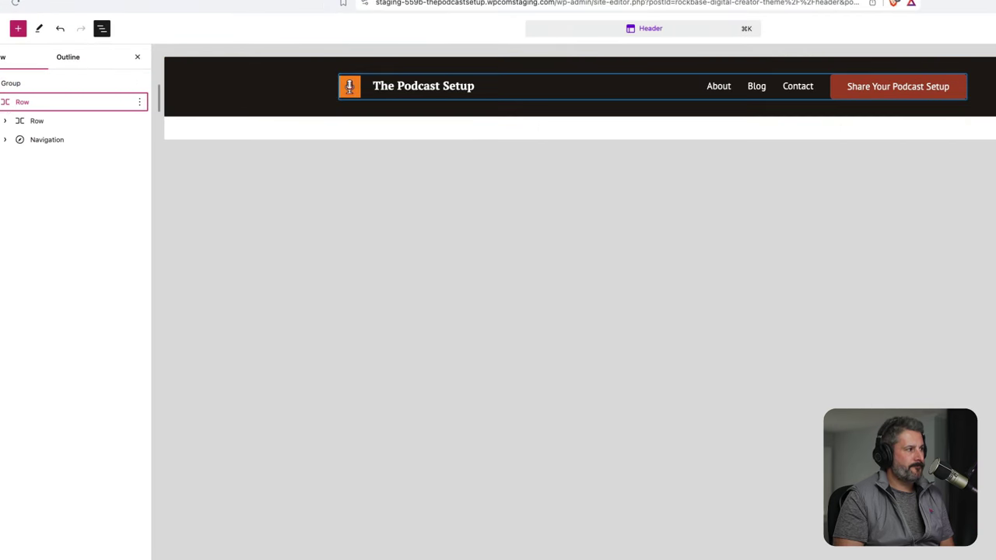
pyautogui.click(9, 144)
pyautogui.click(10, 144)
pyautogui.click(58, 196)
# Check the About, Blog and Contact links, then transform Contact into a Buttons block
pyautogui.click(204, 203)
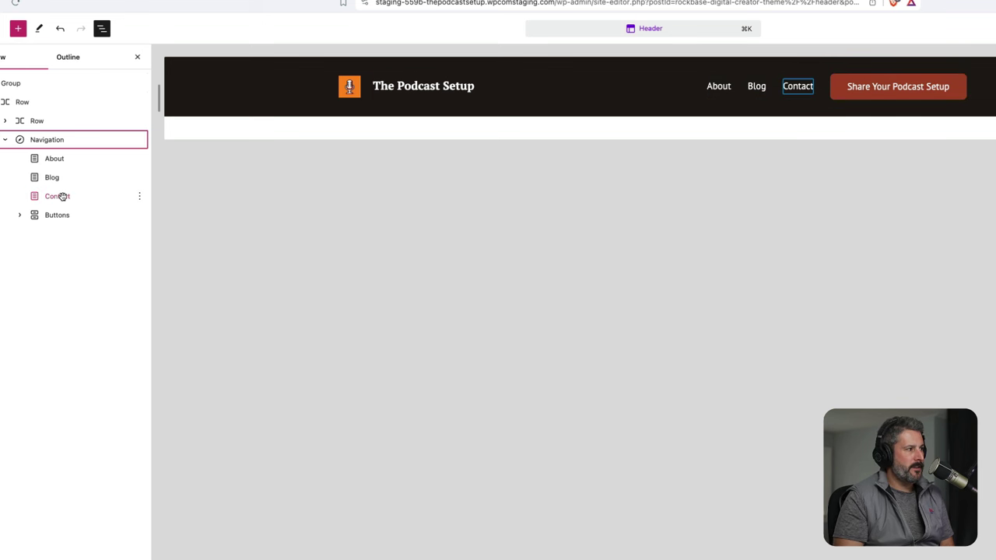
pyautogui.click(62, 160)
pyautogui.click(59, 178)
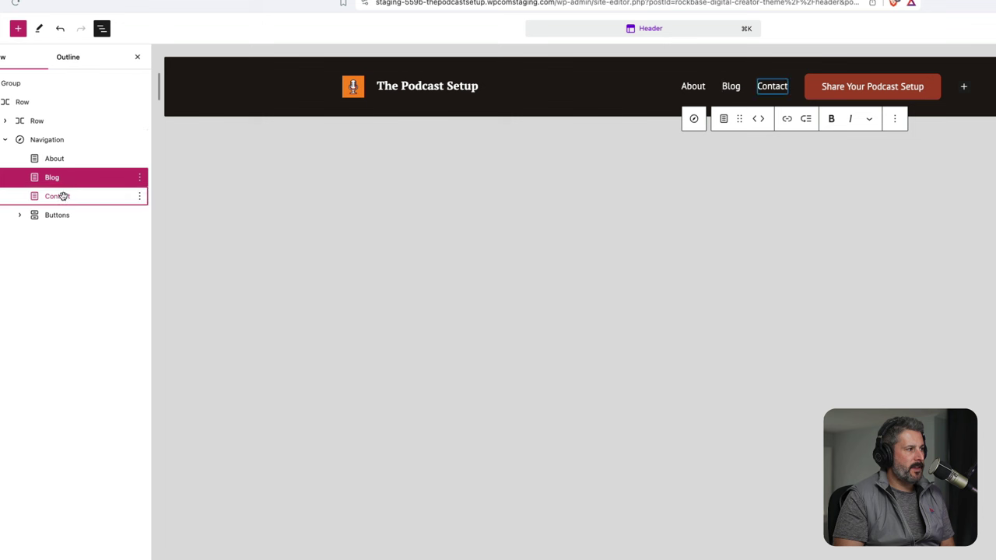
pyautogui.click(60, 197)
pyautogui.click(58, 217)
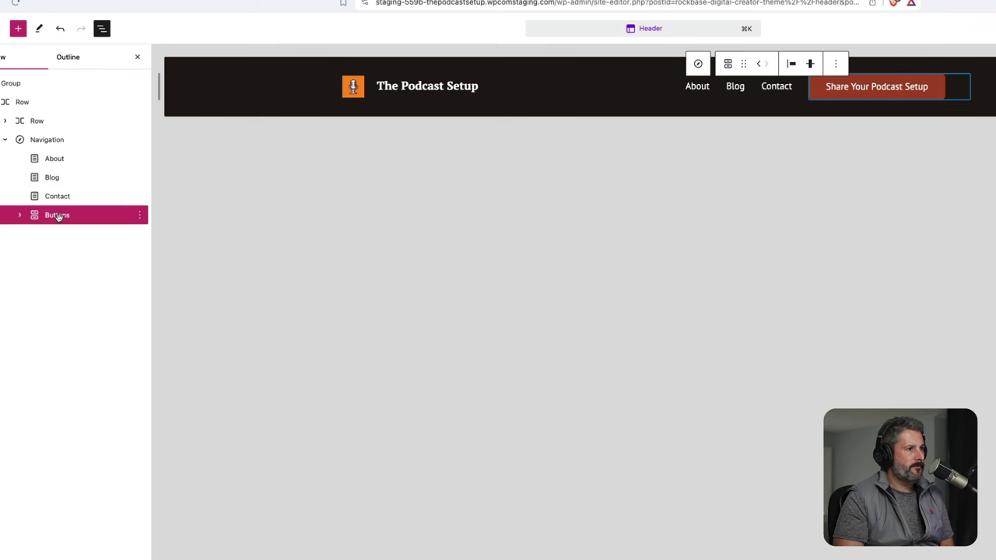
pyautogui.click(60, 197)
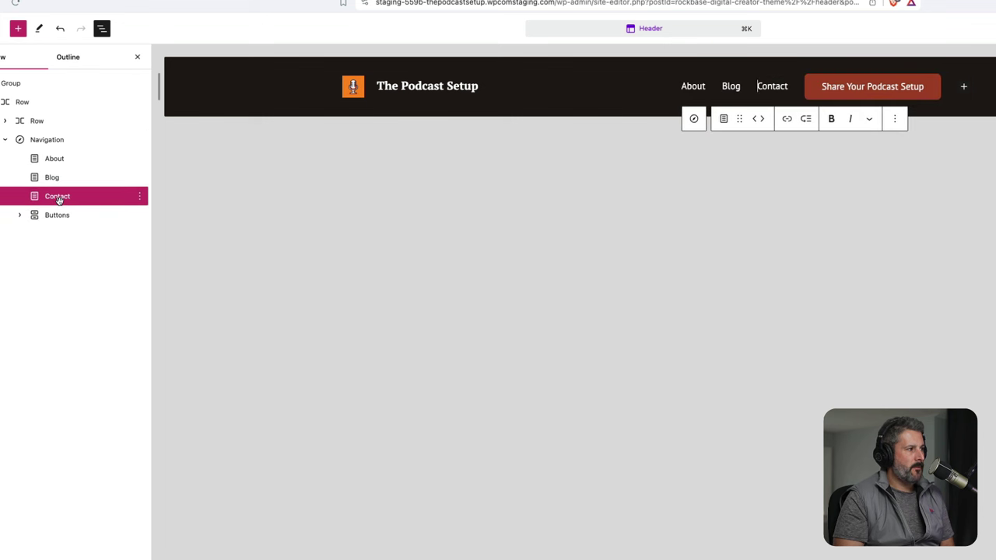
pyautogui.click(724, 119)
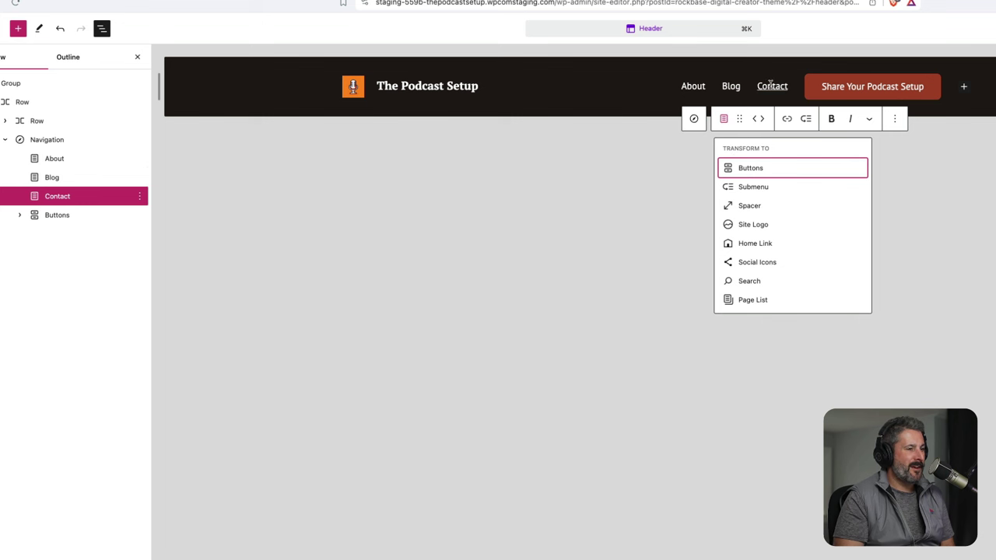
pyautogui.click(761, 172)
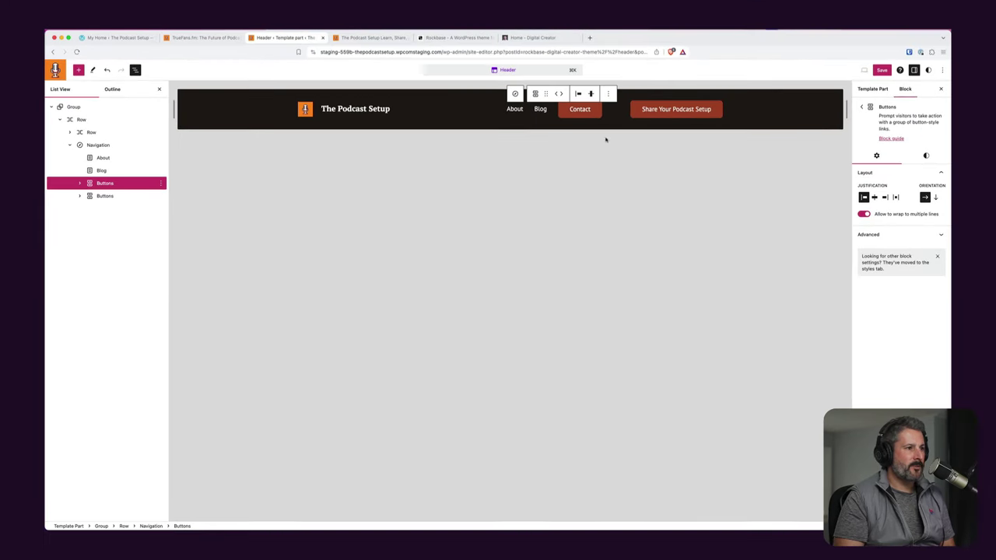
# Glance at the staging homepage tab, then come back to the Header template editor
pyautogui.click(533, 37)
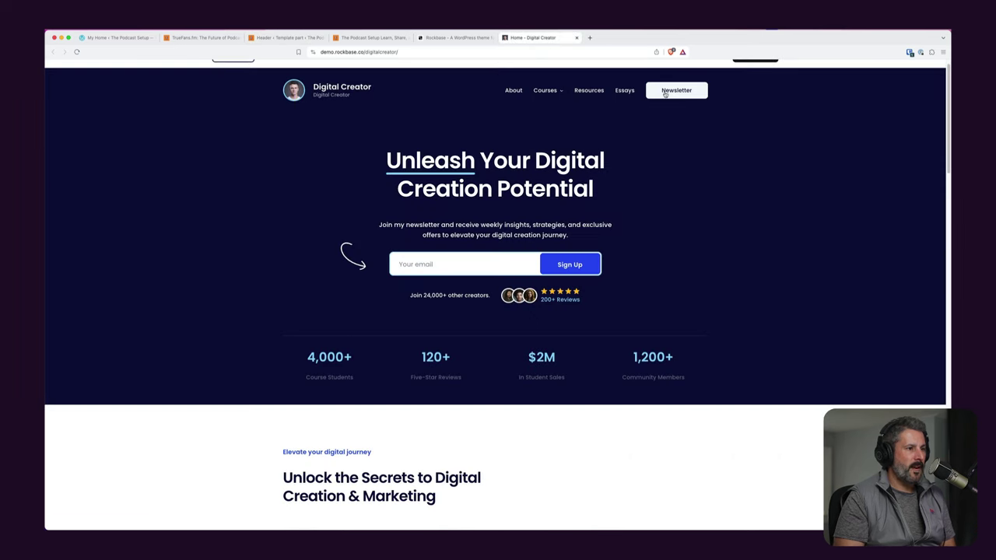
pyautogui.click(309, 39)
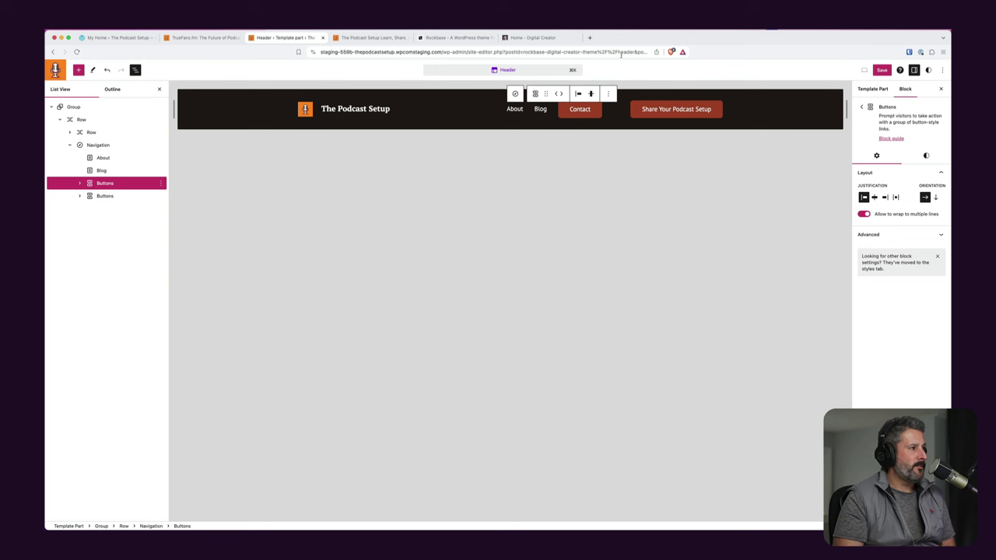
pyautogui.click(942, 70)
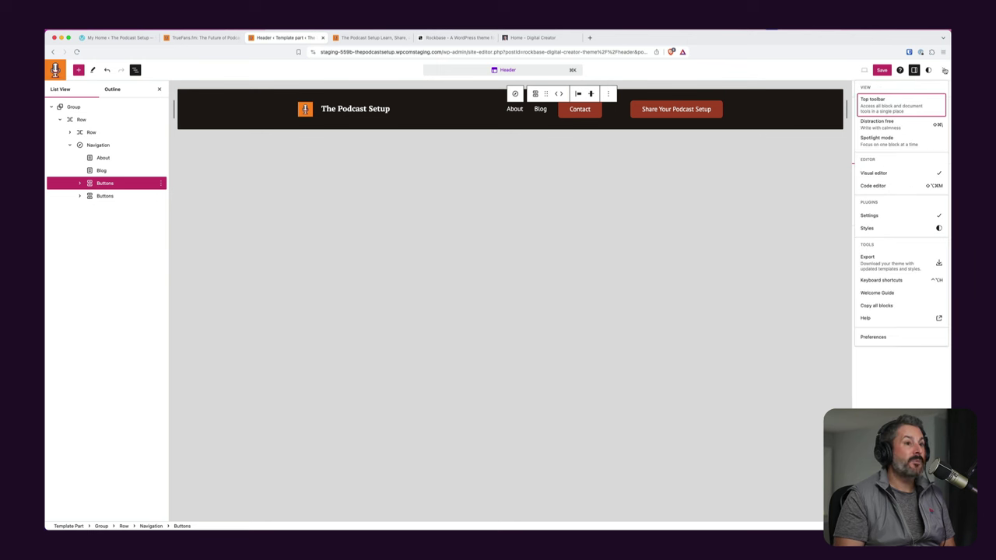
pyautogui.click(800, 231)
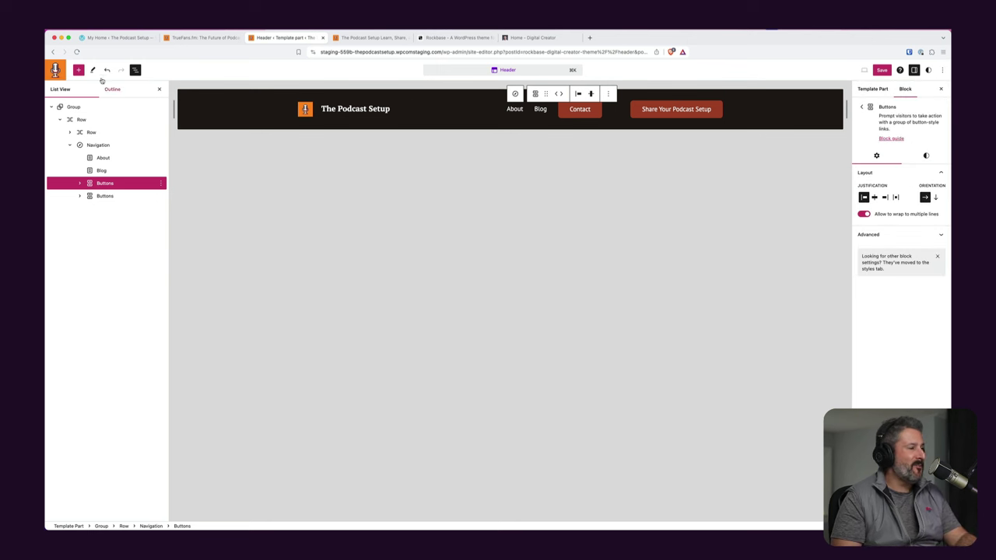
pyautogui.click(55, 70)
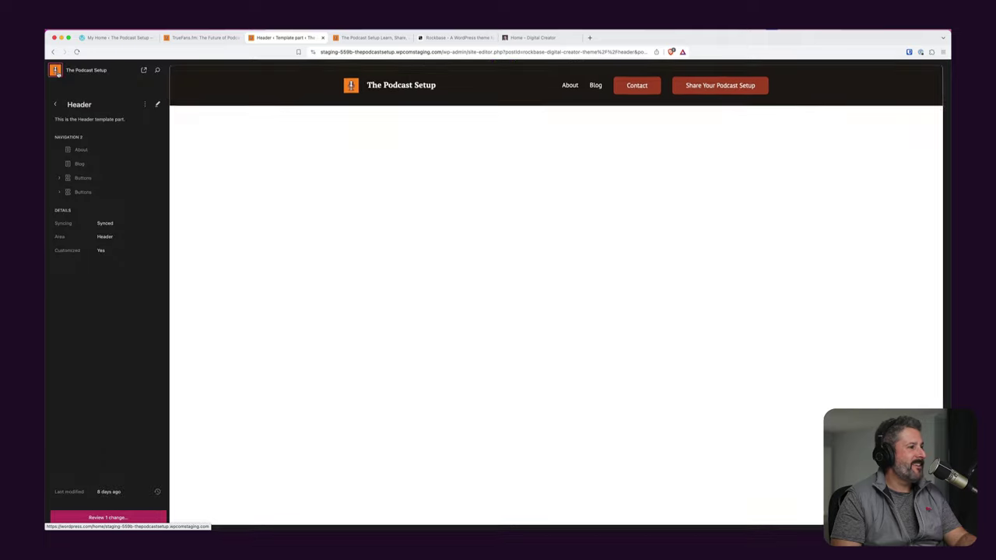
# Use View site to open the staging homepage's front end in a new tab
pyautogui.click(140, 72)
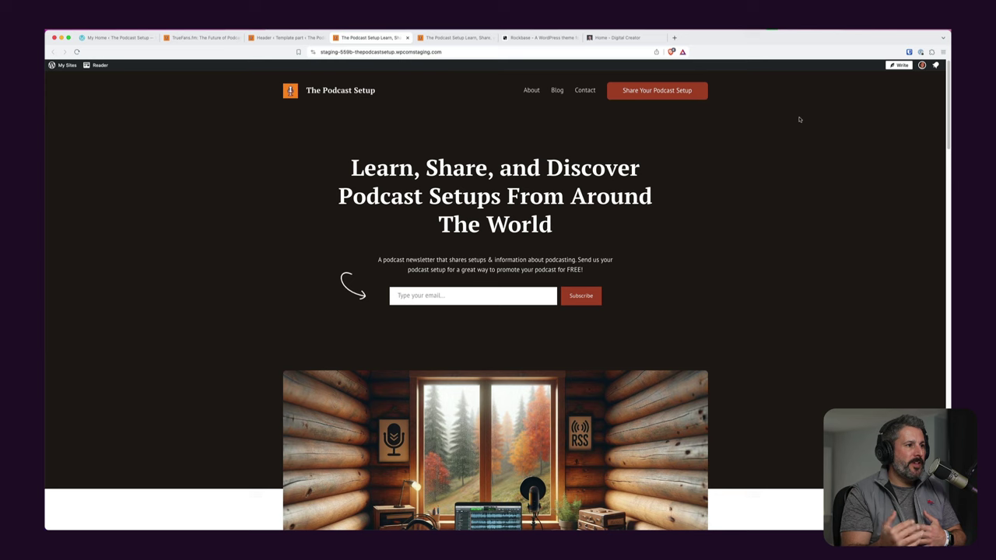
# Scroll through the featured setups and blog sections and back up, then switch to Rockbase
pyautogui.scroll(-10, 644, 207)
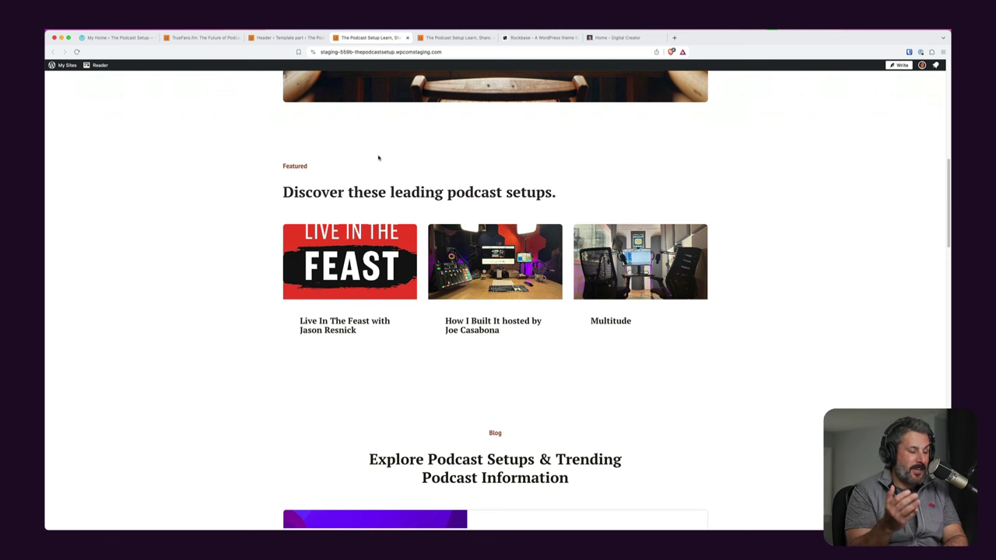
pyautogui.scroll(-5, 413, 376)
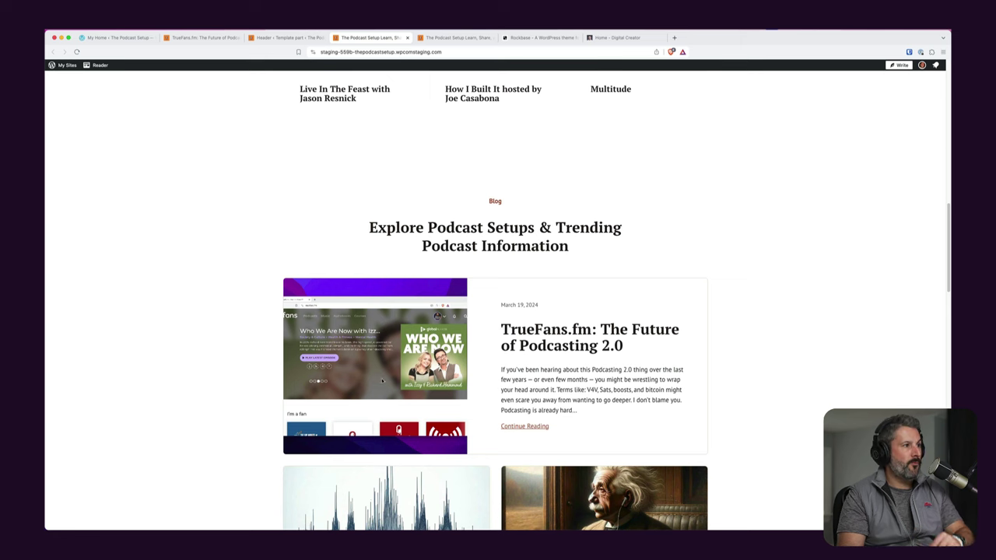
pyautogui.scroll(10, 397, 387)
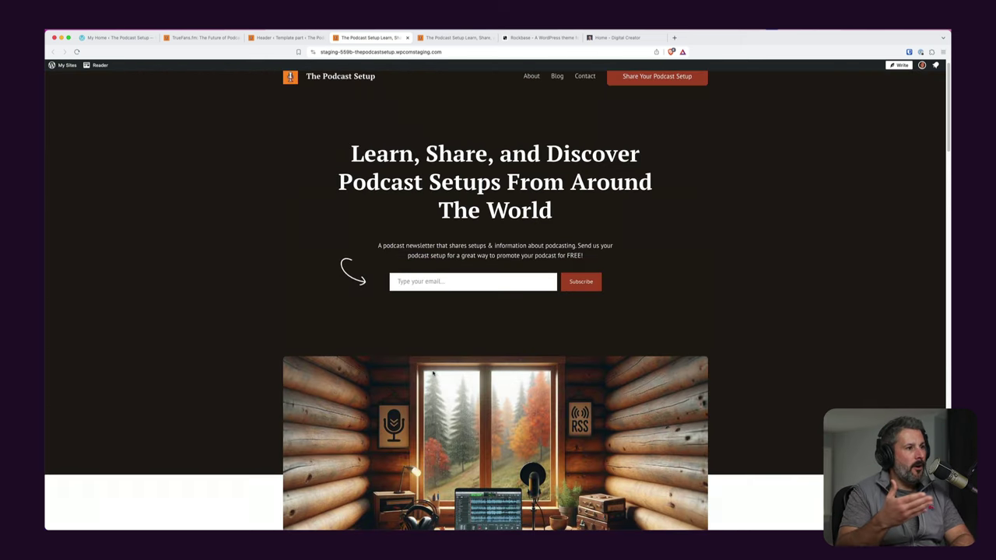
pyautogui.scroll(1, 423, 375)
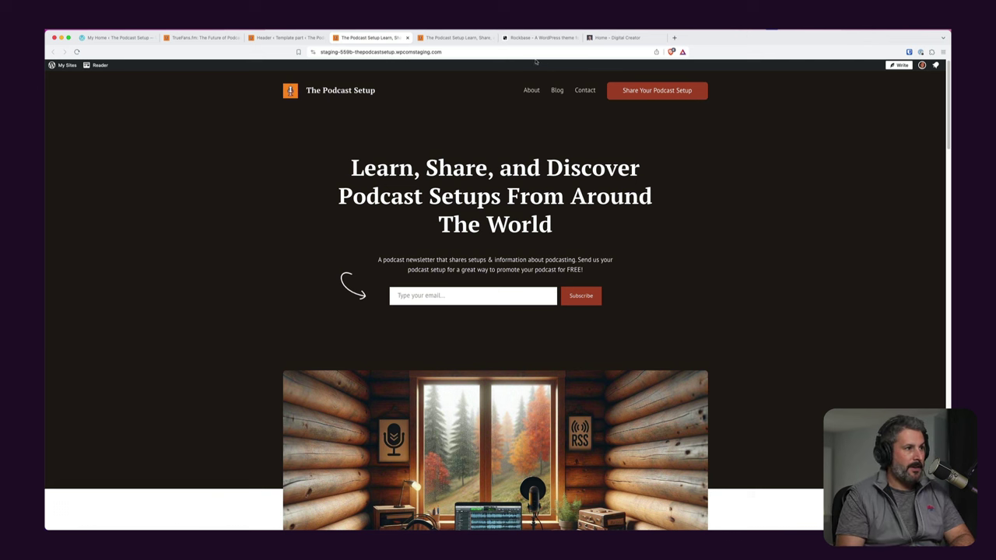
pyautogui.click(538, 38)
# Scroll to the top of rockbase.co and bring the Podcast Setup homepage tab back into view
pyautogui.scroll(6, 450, 316)
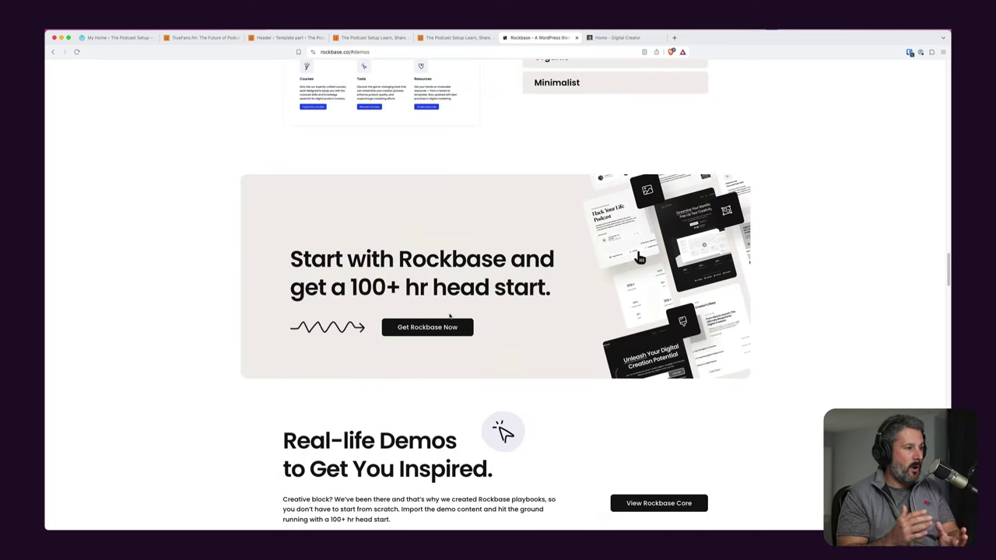
pyautogui.scroll(20, 450, 316)
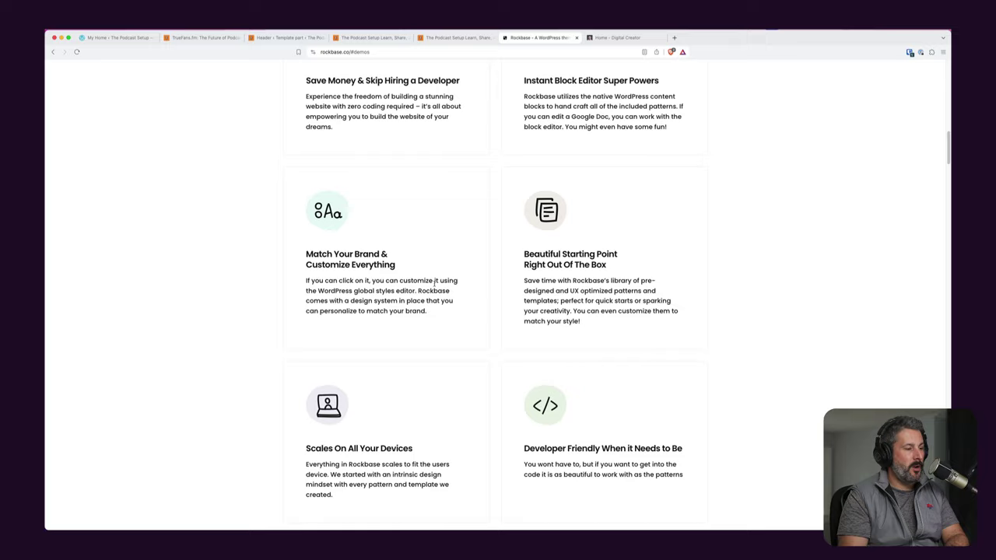
pyautogui.scroll(10, 437, 291)
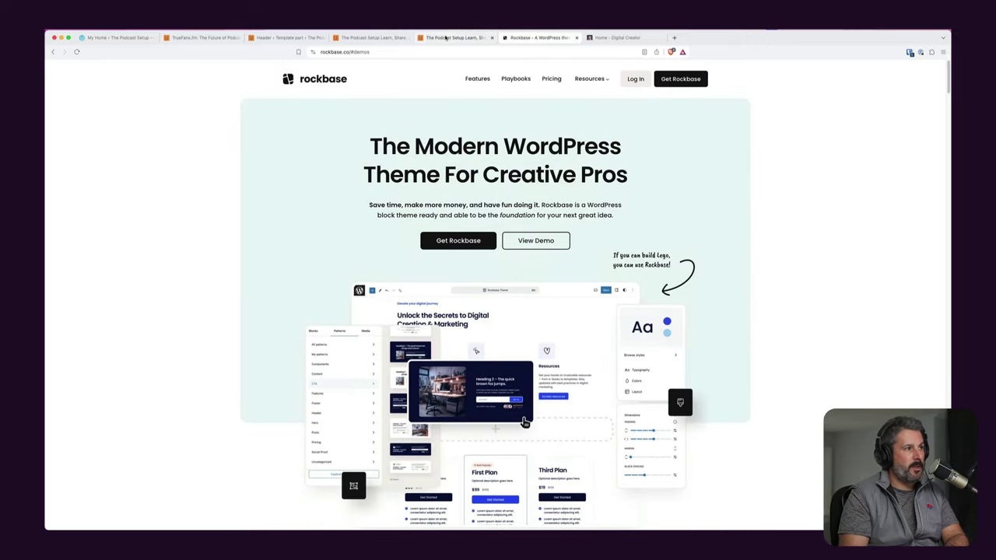
pyautogui.moveTo(445, 37); pyautogui.dragTo(362, 37)
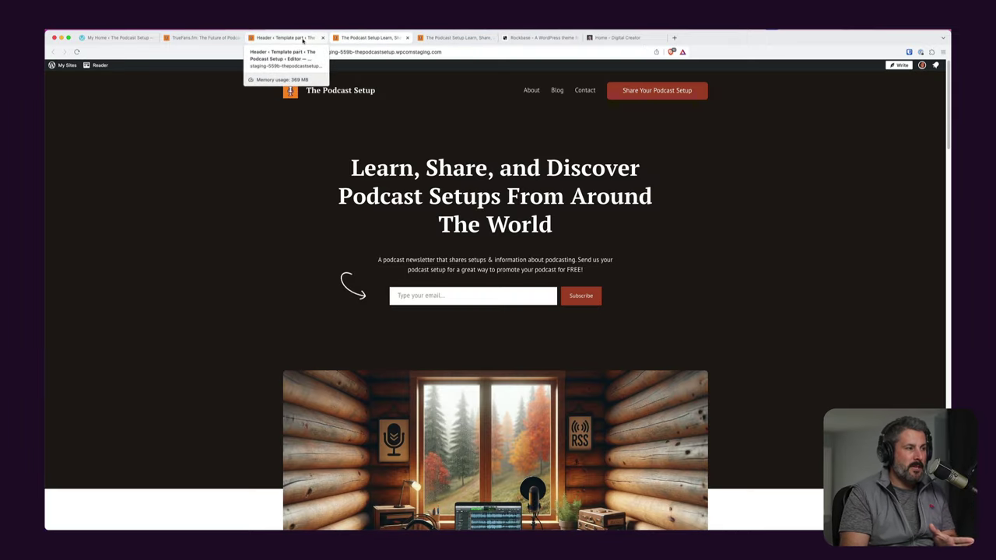
# Step back from the Header editor to Patterns and view the About, then Contact categories
pyautogui.click(303, 38)
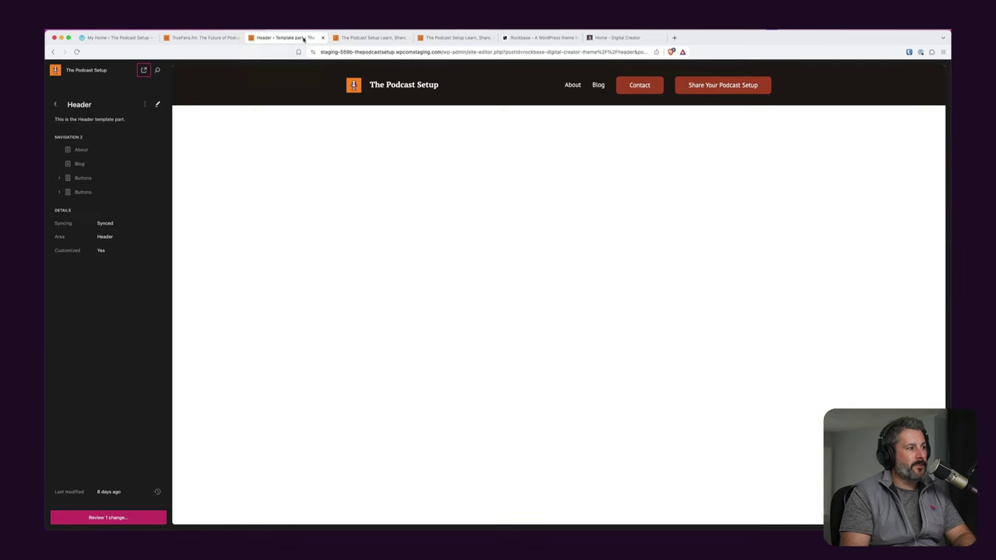
pyautogui.click(55, 103)
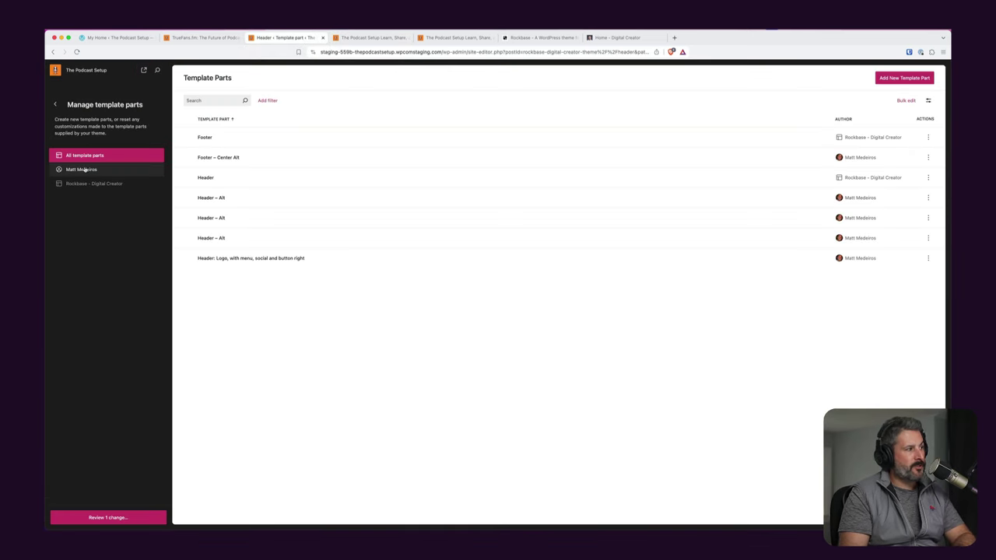
pyautogui.click(55, 105)
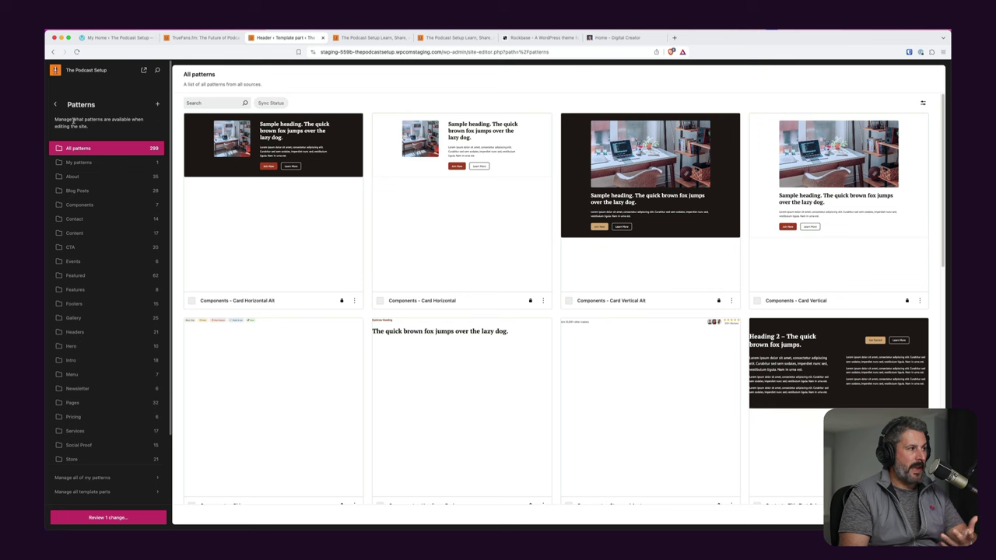
pyautogui.click(91, 179)
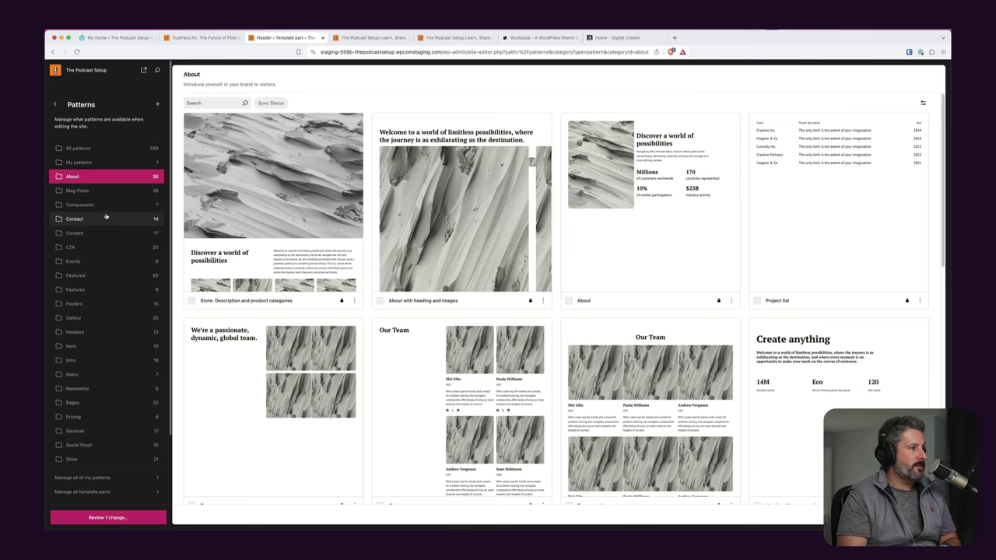
pyautogui.click(101, 218)
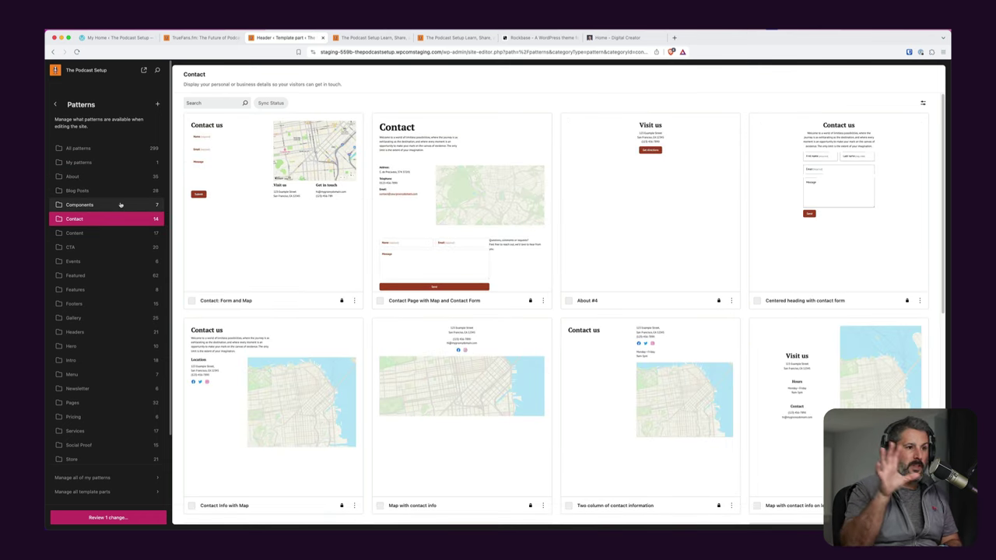